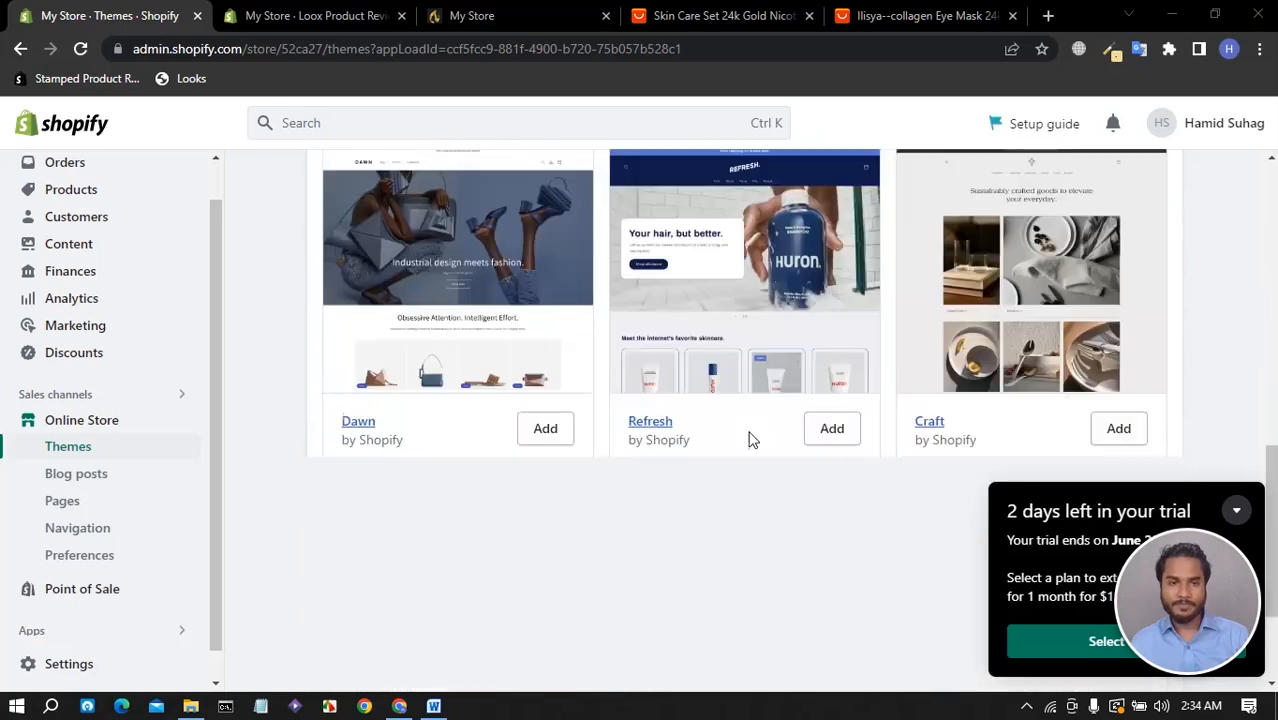
- Open the current Dawn theme in the theme customizer and look over its home page preview
{"action": "scroll", "coordinate": [718, 408], "scroll_direction": "down", "scroll_amount": 3}
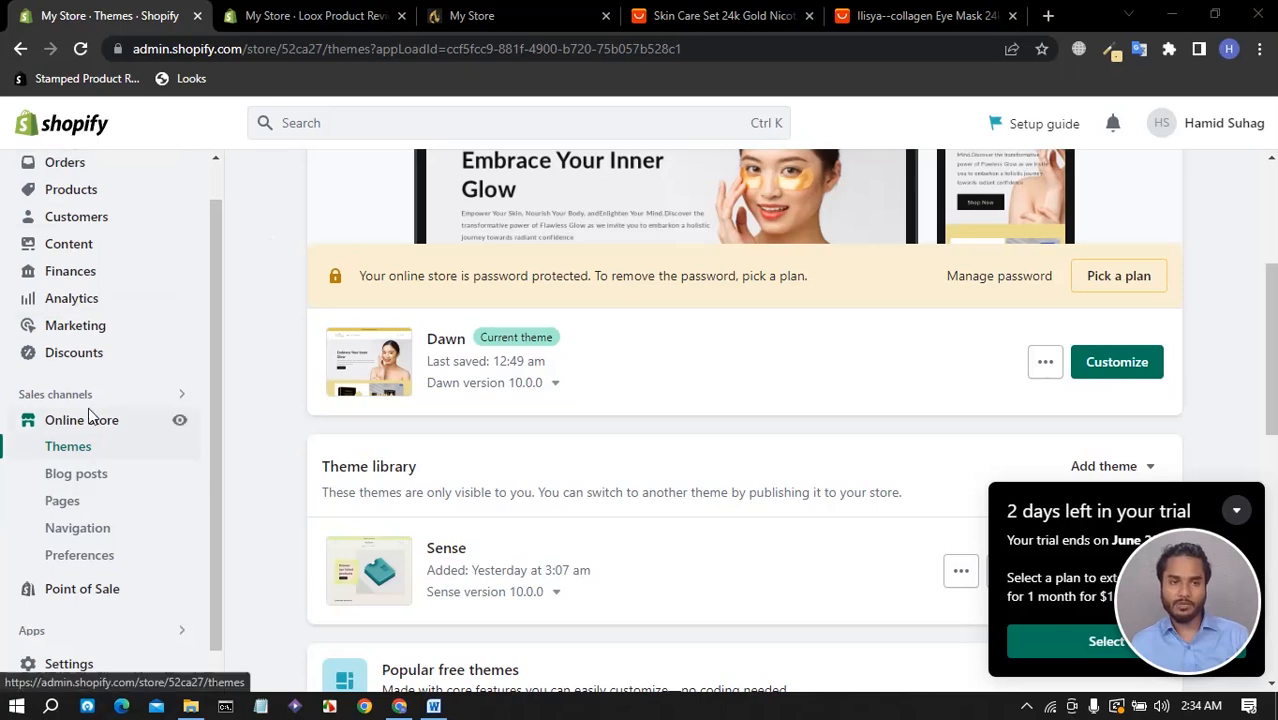
{"action": "left_click", "coordinate": [1119, 369]}
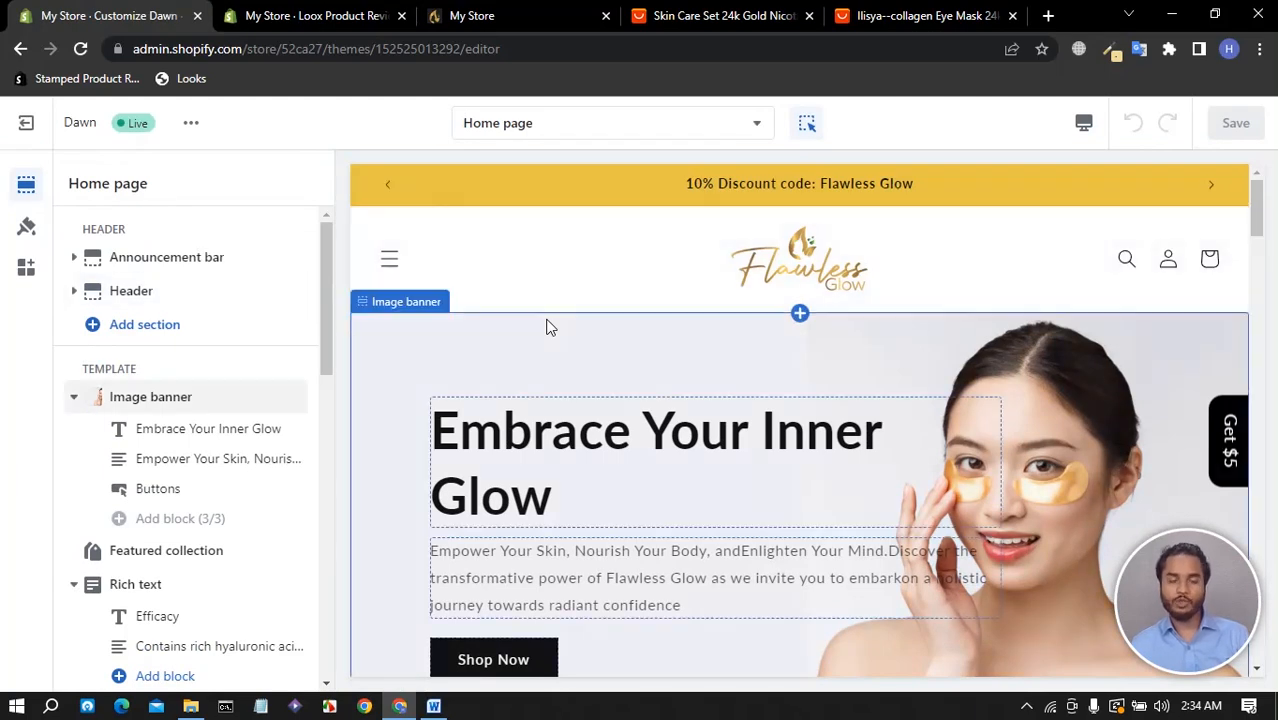
{"action": "left_click", "coordinate": [552, 133]}
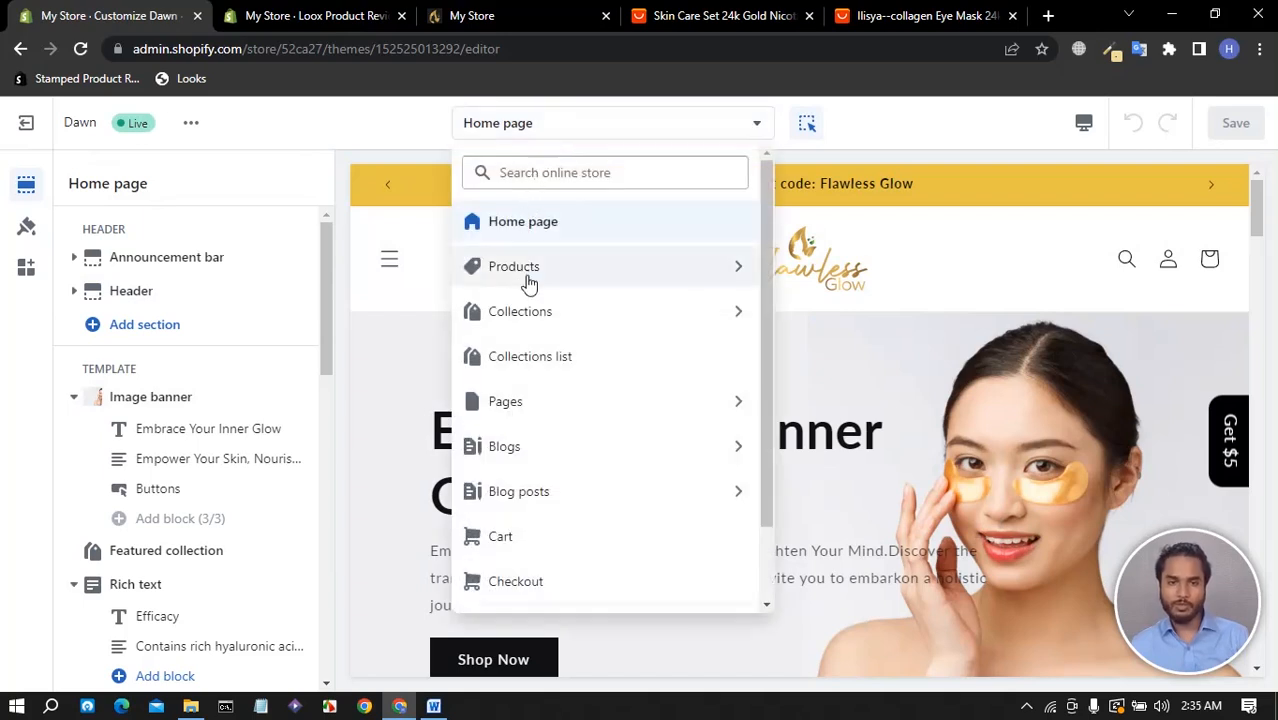
{"action": "left_click", "coordinate": [341, 125]}
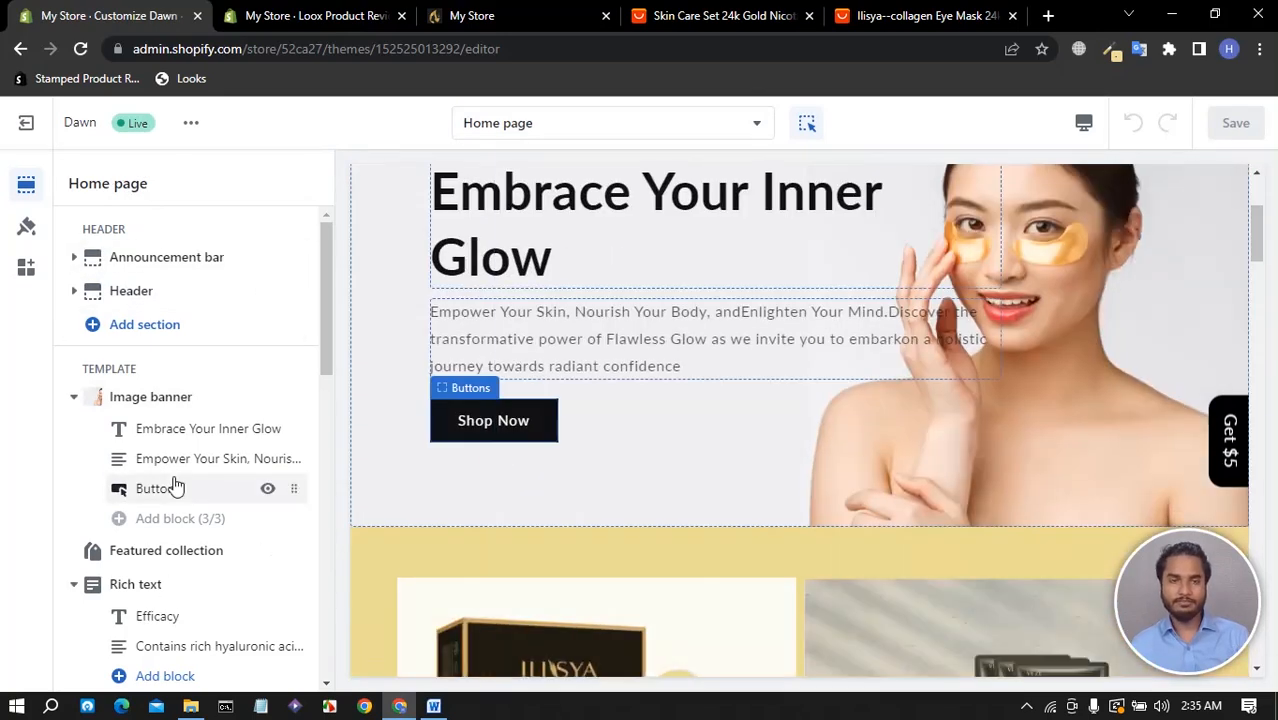
{"action": "scroll", "coordinate": [499, 286], "scroll_direction": "up", "scroll_amount": 3}
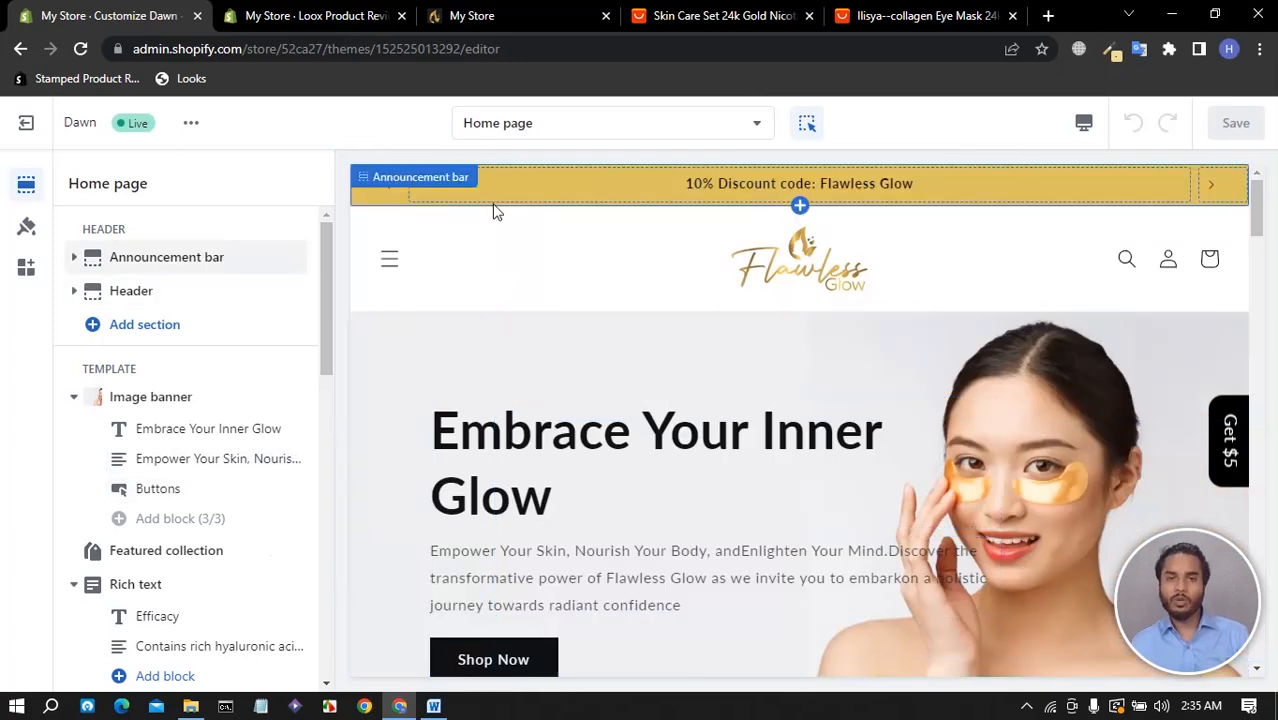
- Switch the theme customizer from the home page to the Default product template
{"action": "left_click", "coordinate": [600, 132]}
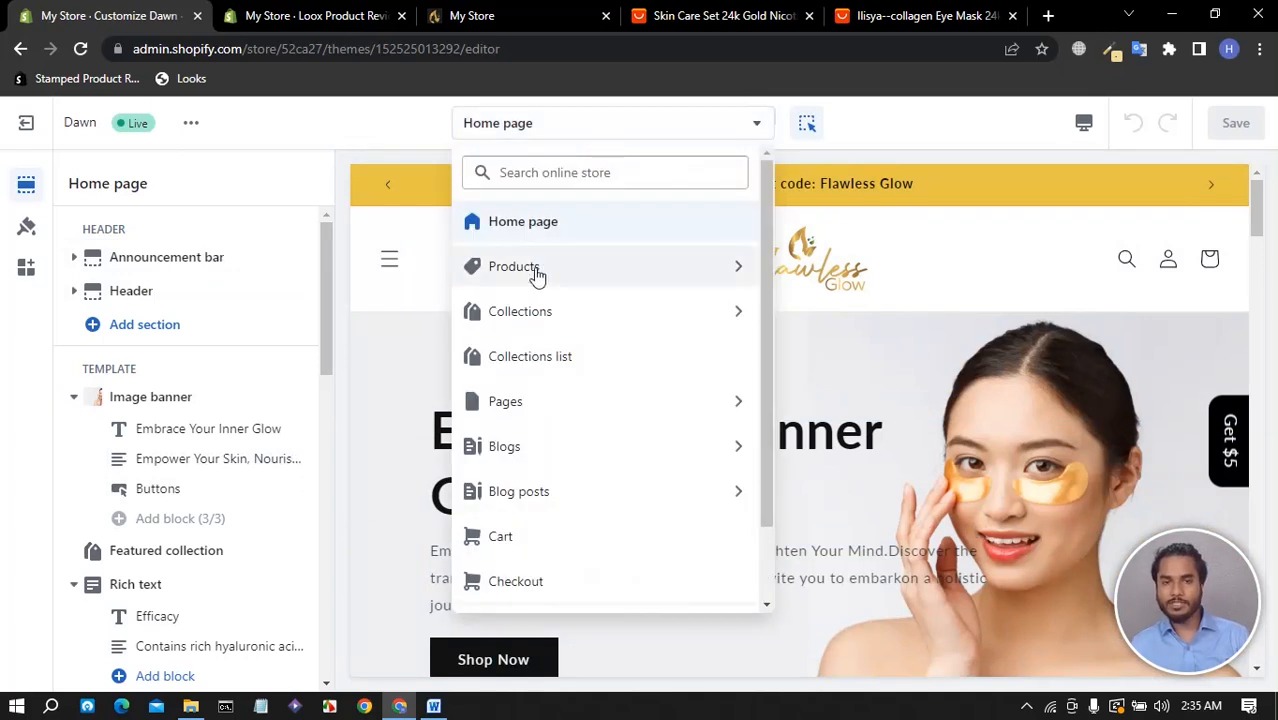
{"action": "left_click", "coordinate": [536, 274]}
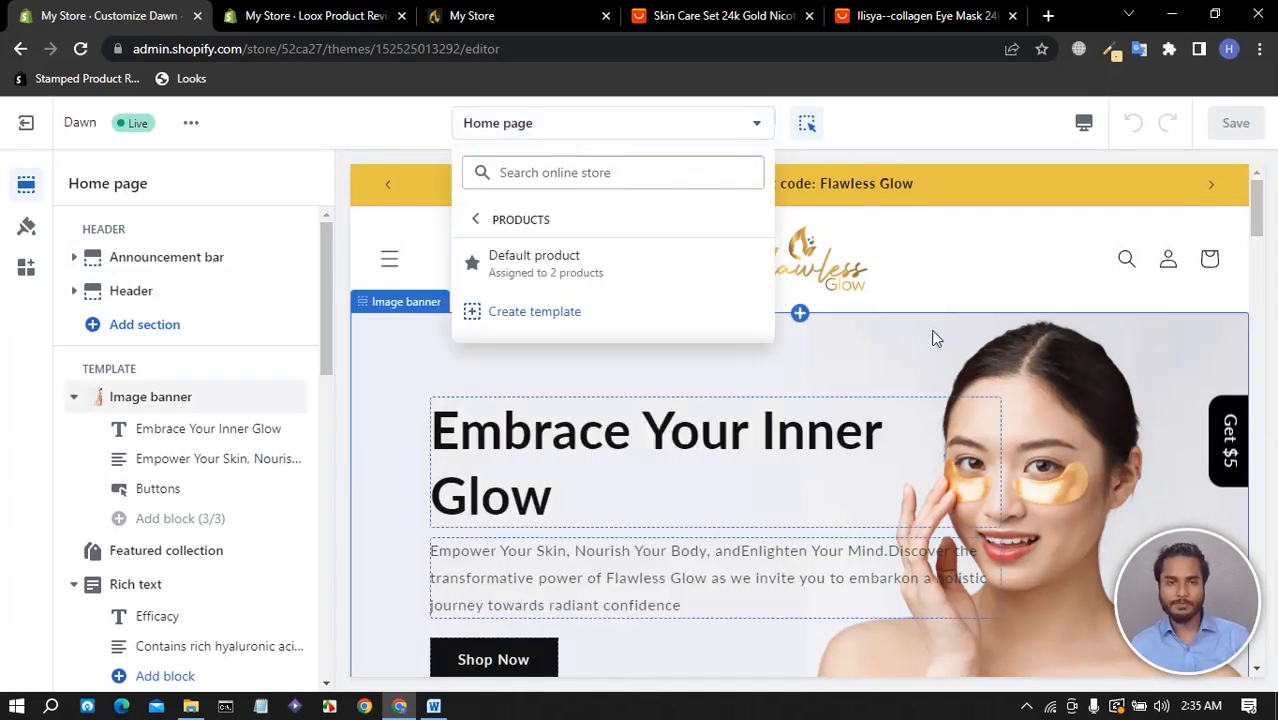
{"action": "left_click", "coordinate": [565, 268]}
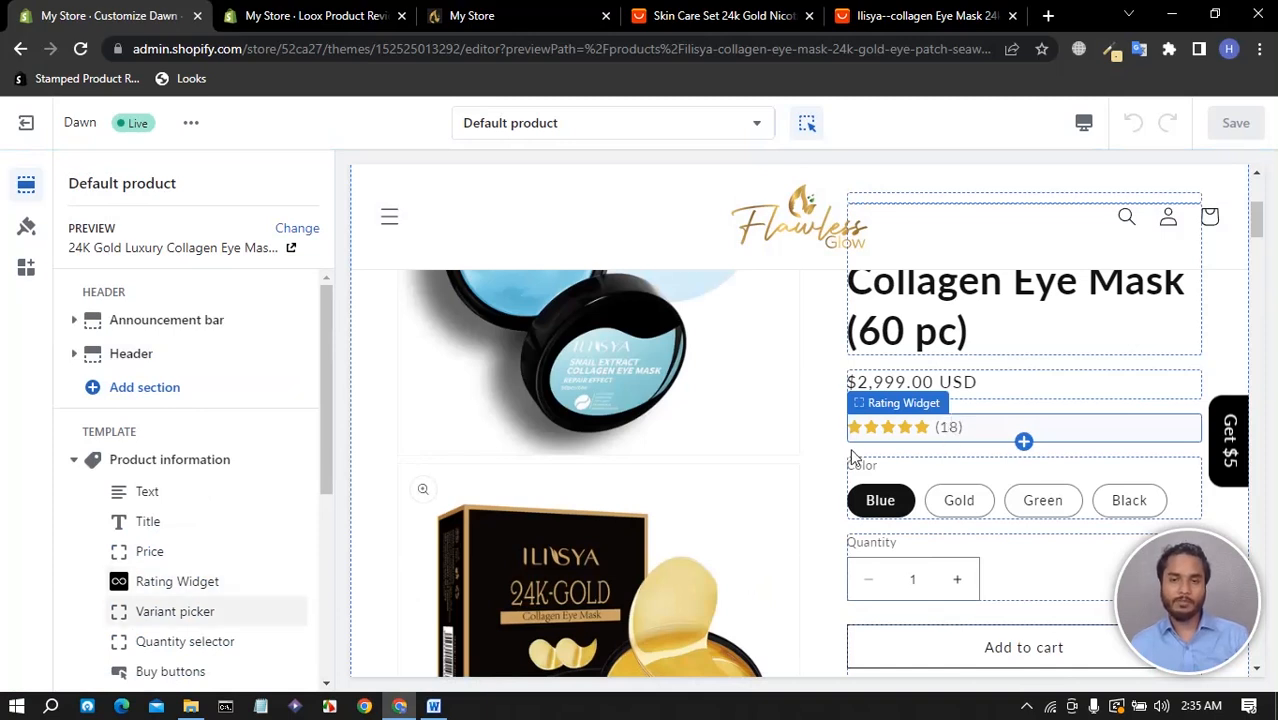
- Examine how the product images are arranged in the Default product template preview
{"action": "scroll", "coordinate": [984, 464], "scroll_direction": "down", "scroll_amount": 2}
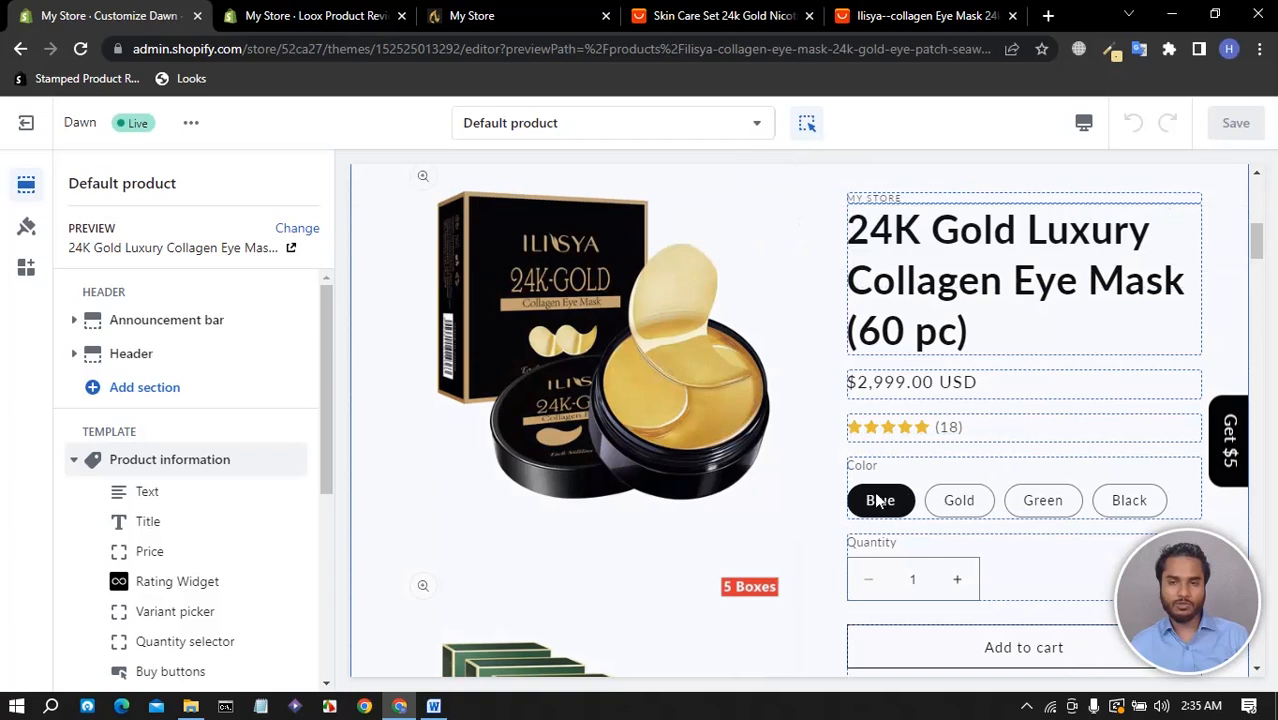
{"action": "scroll", "coordinate": [900, 475], "scroll_direction": "down", "scroll_amount": 3}
{"action": "scroll", "coordinate": [874, 482], "scroll_direction": "down", "scroll_amount": 2}
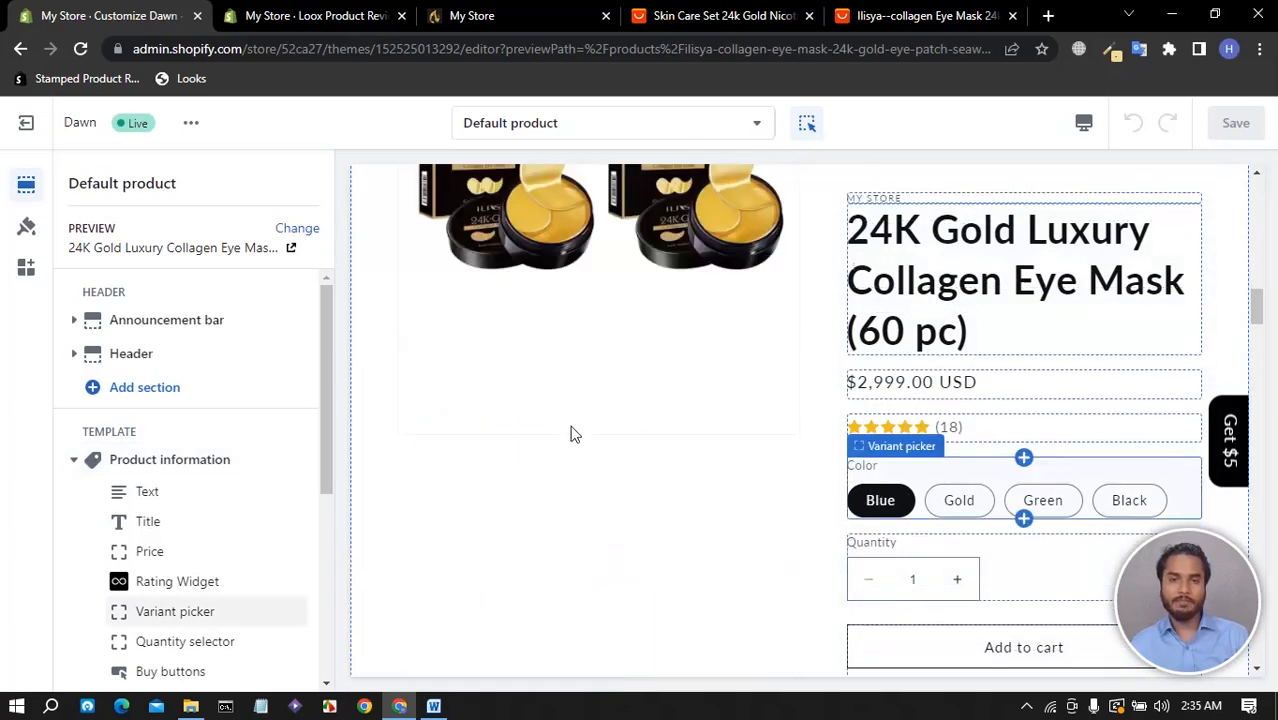
{"action": "scroll", "coordinate": [709, 447], "scroll_direction": "down", "scroll_amount": 1}
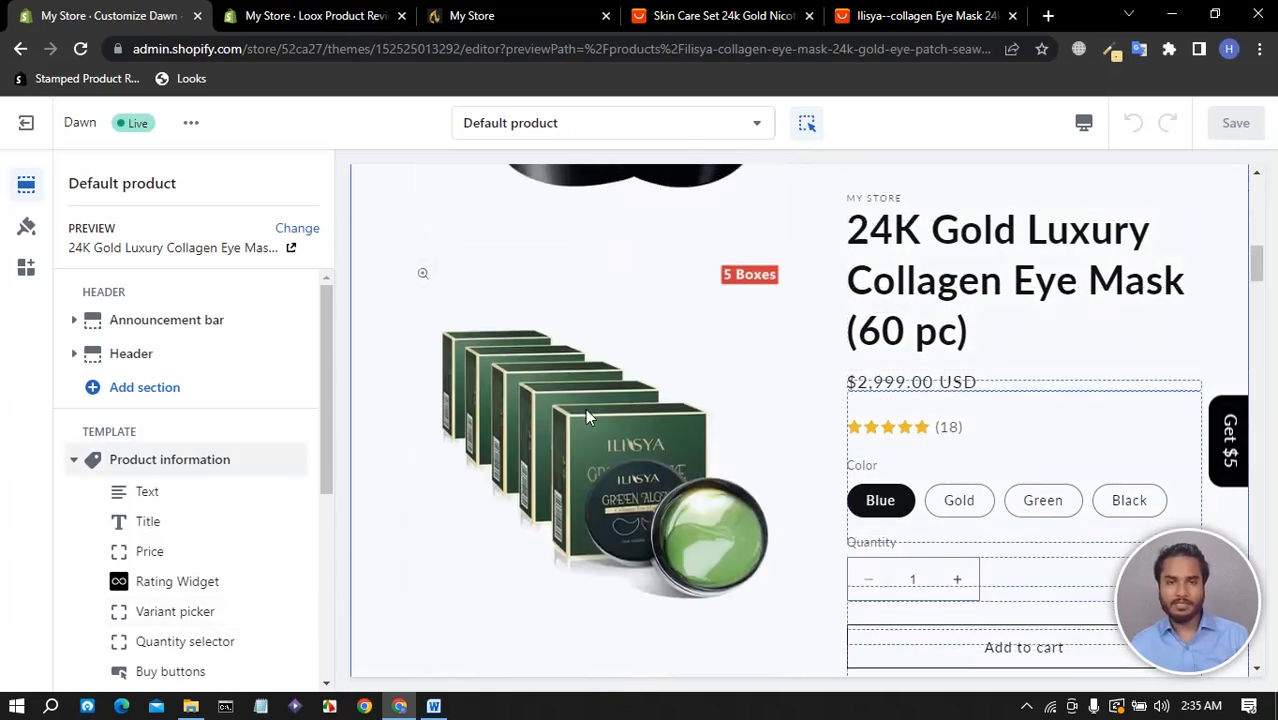
{"action": "scroll", "coordinate": [586, 410], "scroll_direction": "up", "scroll_amount": 9}
{"action": "scroll", "coordinate": [596, 446], "scroll_direction": "down", "scroll_amount": 3}
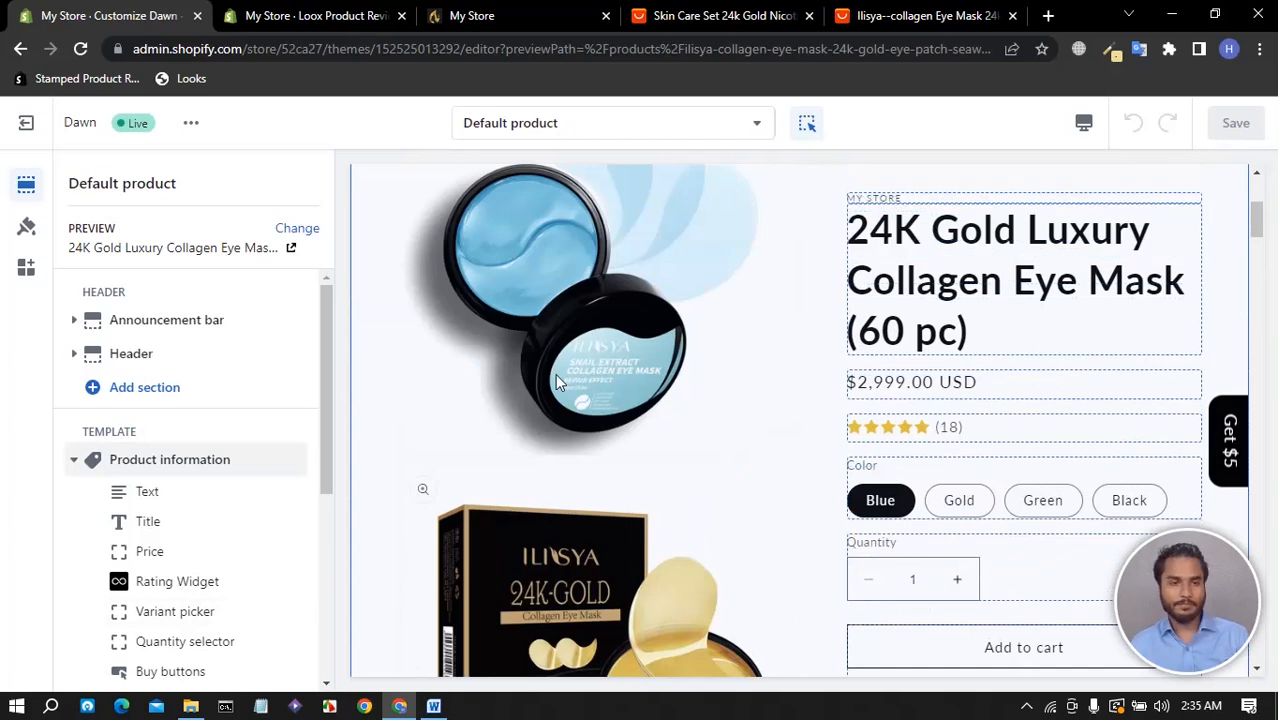
- Switch to the live storefront, open the 24K Gold Luxury Collagen Eye Mask (60 pc) page and examine its image gallery
{"action": "left_click", "coordinate": [472, 18]}
{"action": "scroll", "coordinate": [394, 334], "scroll_direction": "down", "scroll_amount": 10}
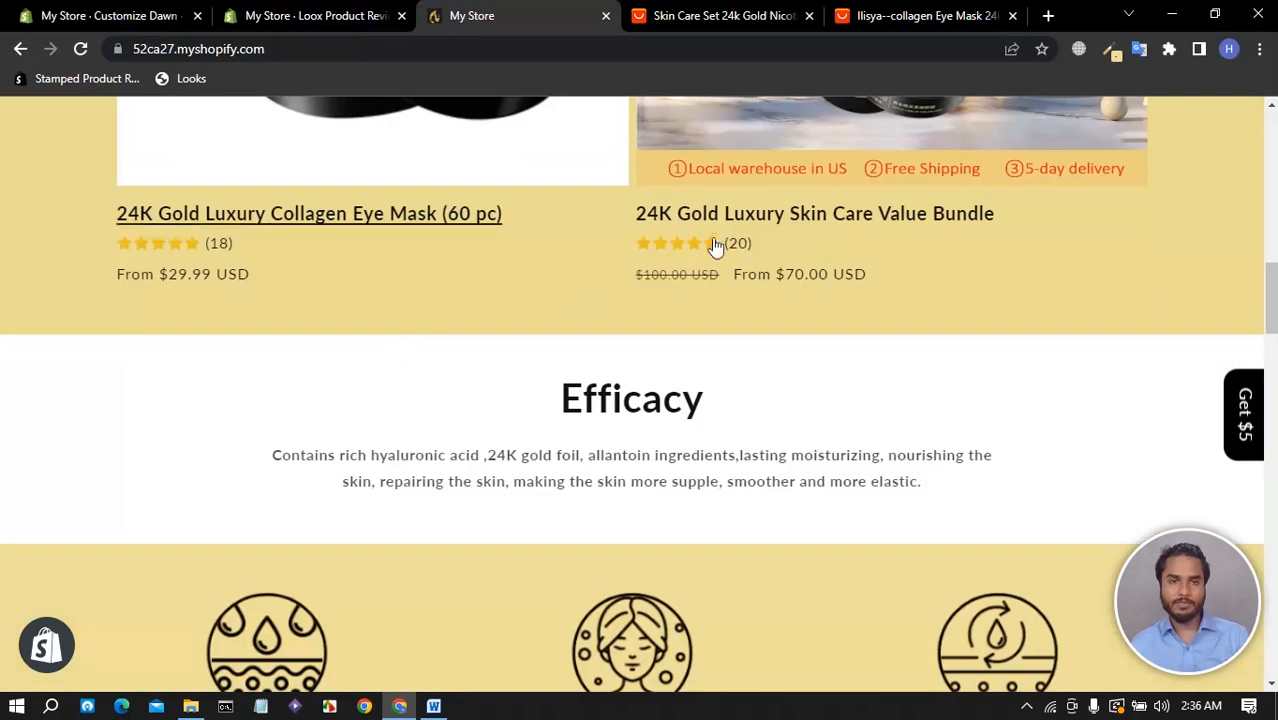
{"action": "left_click", "coordinate": [490, 214]}
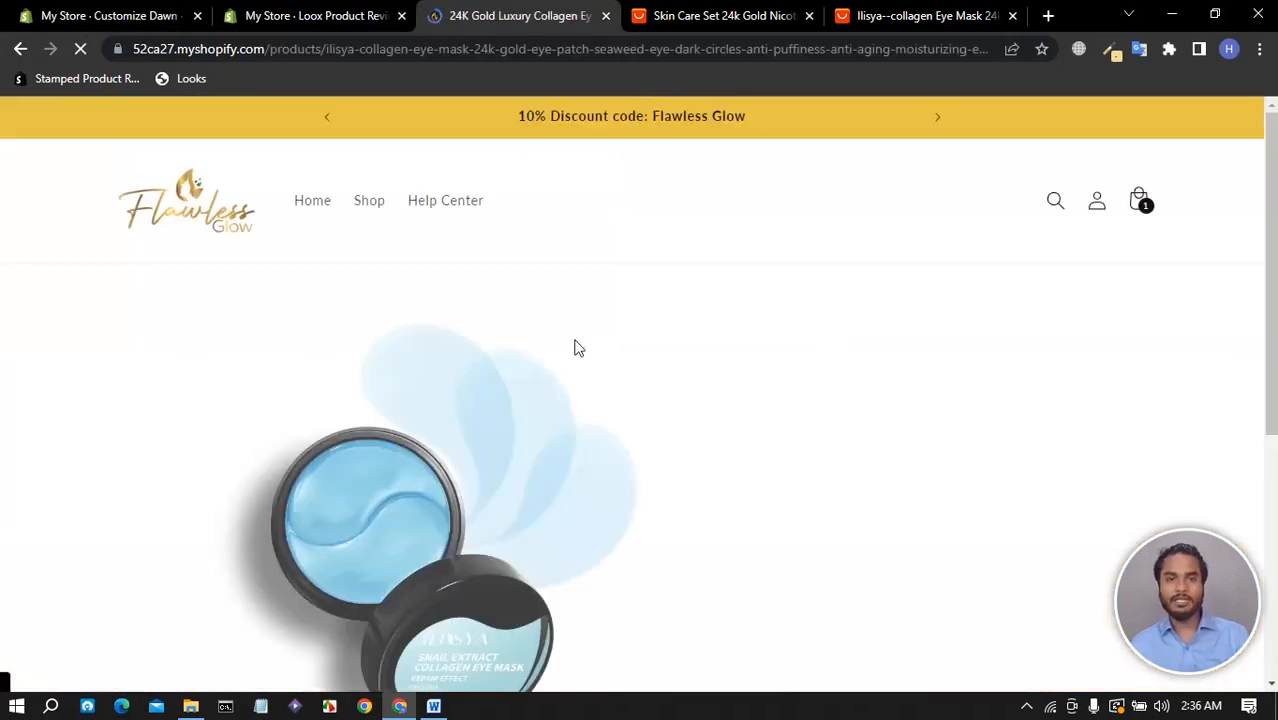
{"action": "scroll", "coordinate": [240, 350], "scroll_direction": "down", "scroll_amount": 5}
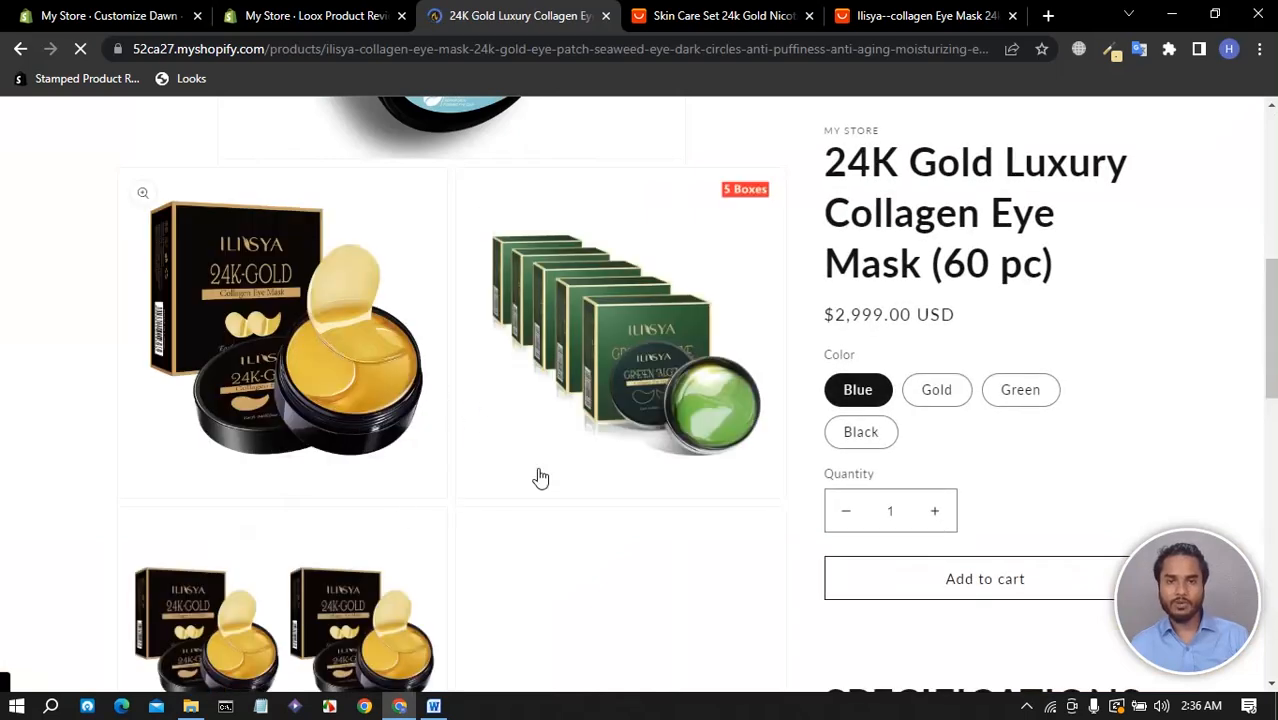
{"action": "scroll", "coordinate": [391, 491], "scroll_direction": "down", "scroll_amount": 3}
{"action": "scroll", "coordinate": [559, 471], "scroll_direction": "down", "scroll_amount": 3}
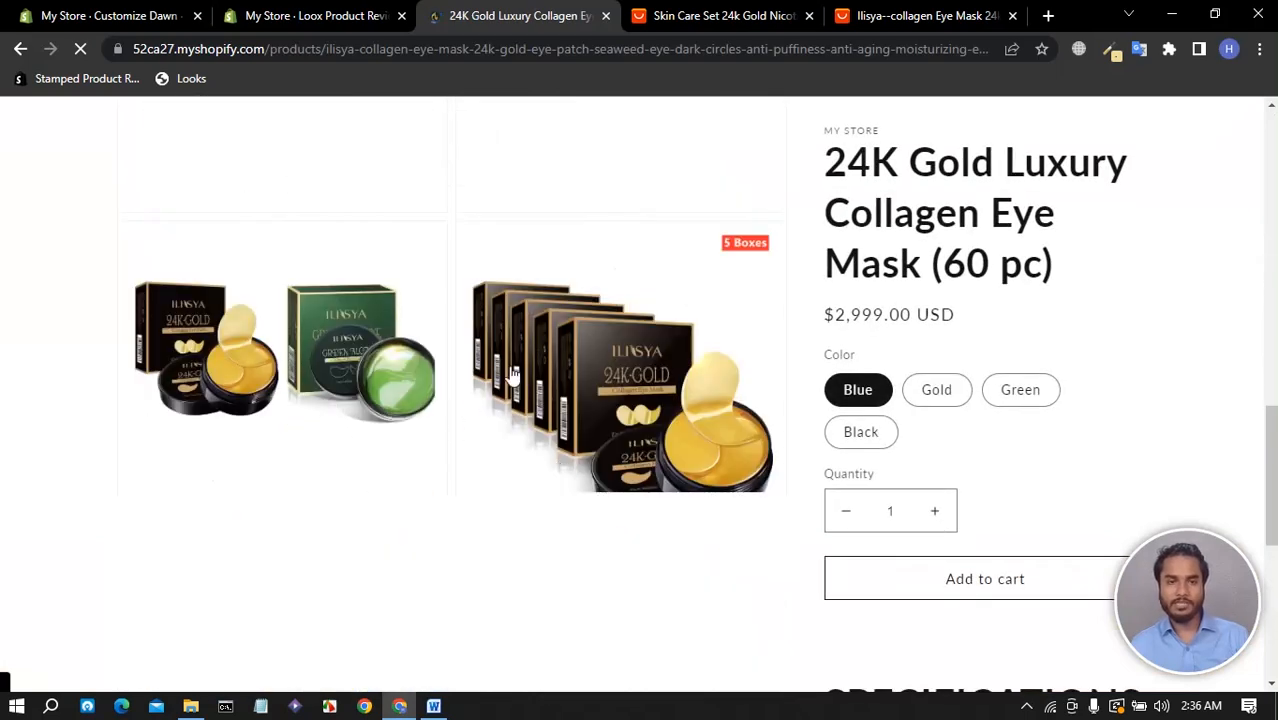
{"action": "scroll", "coordinate": [573, 388], "scroll_direction": "down", "scroll_amount": 5}
{"action": "scroll", "coordinate": [448, 440], "scroll_direction": "up", "scroll_amount": 5}
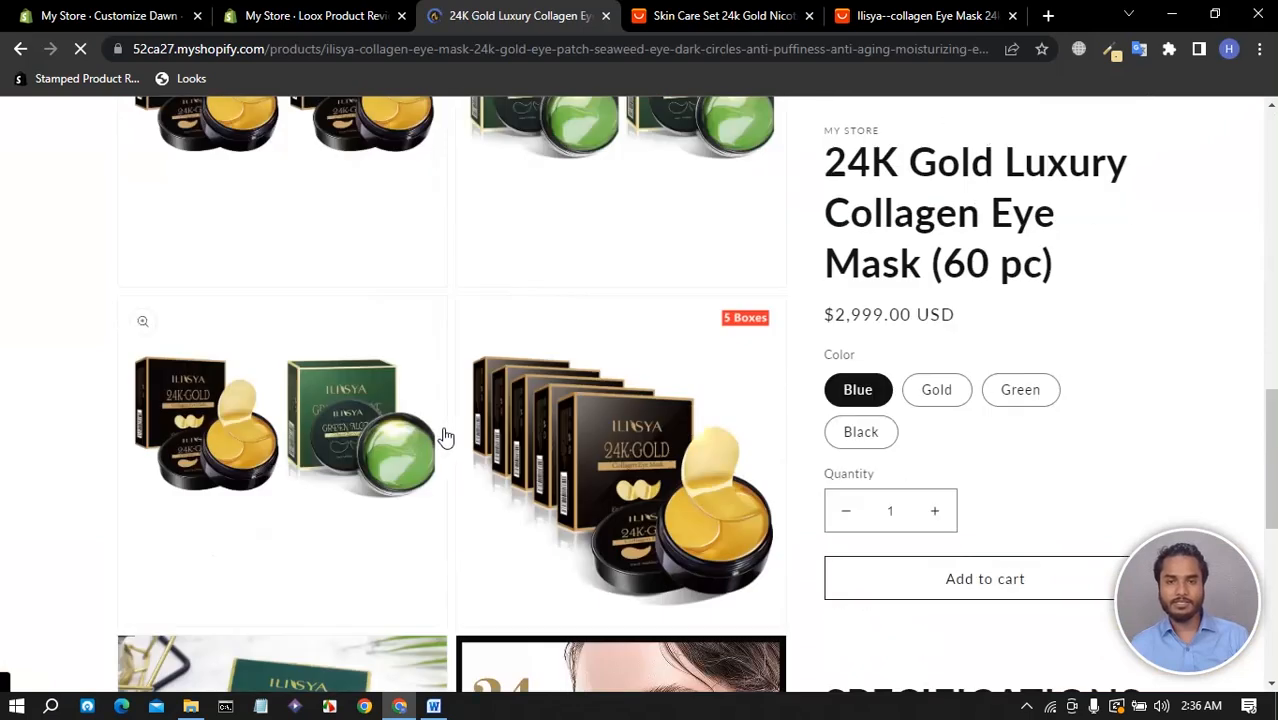
{"action": "scroll", "coordinate": [449, 436], "scroll_direction": "up", "scroll_amount": 2}
{"action": "scroll", "coordinate": [449, 436], "scroll_direction": "down", "scroll_amount": 10}
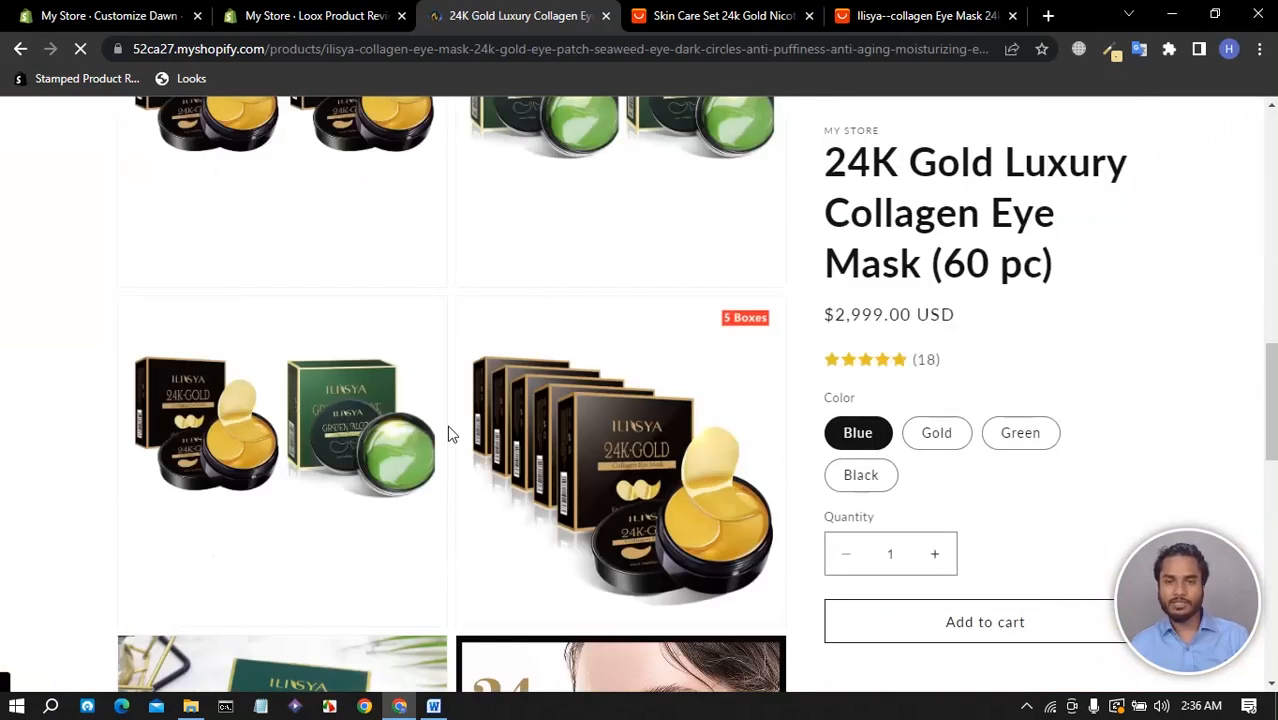
{"action": "scroll", "coordinate": [449, 434], "scroll_direction": "up", "scroll_amount": 10}
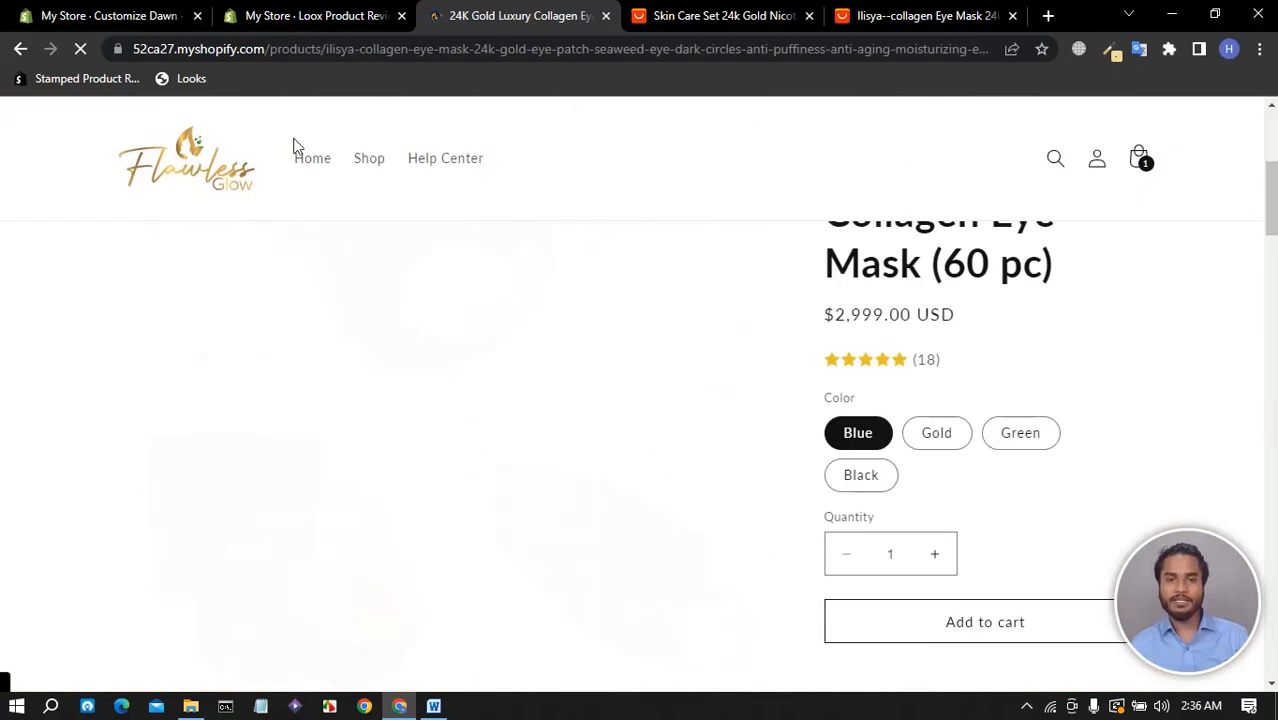
- Return to the theme customizer and open the Product information section's settings
{"action": "left_click", "coordinate": [320, 16]}
{"action": "left_click", "coordinate": [148, 18]}
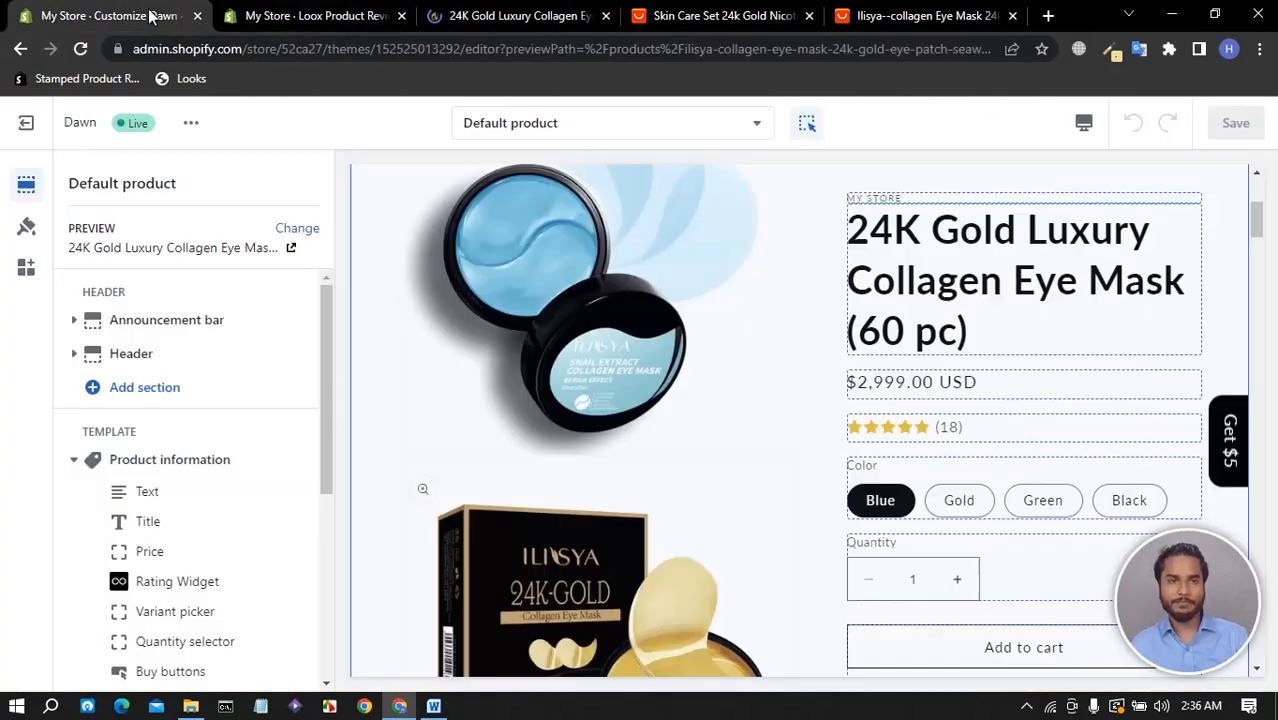
{"action": "left_click", "coordinate": [201, 490]}
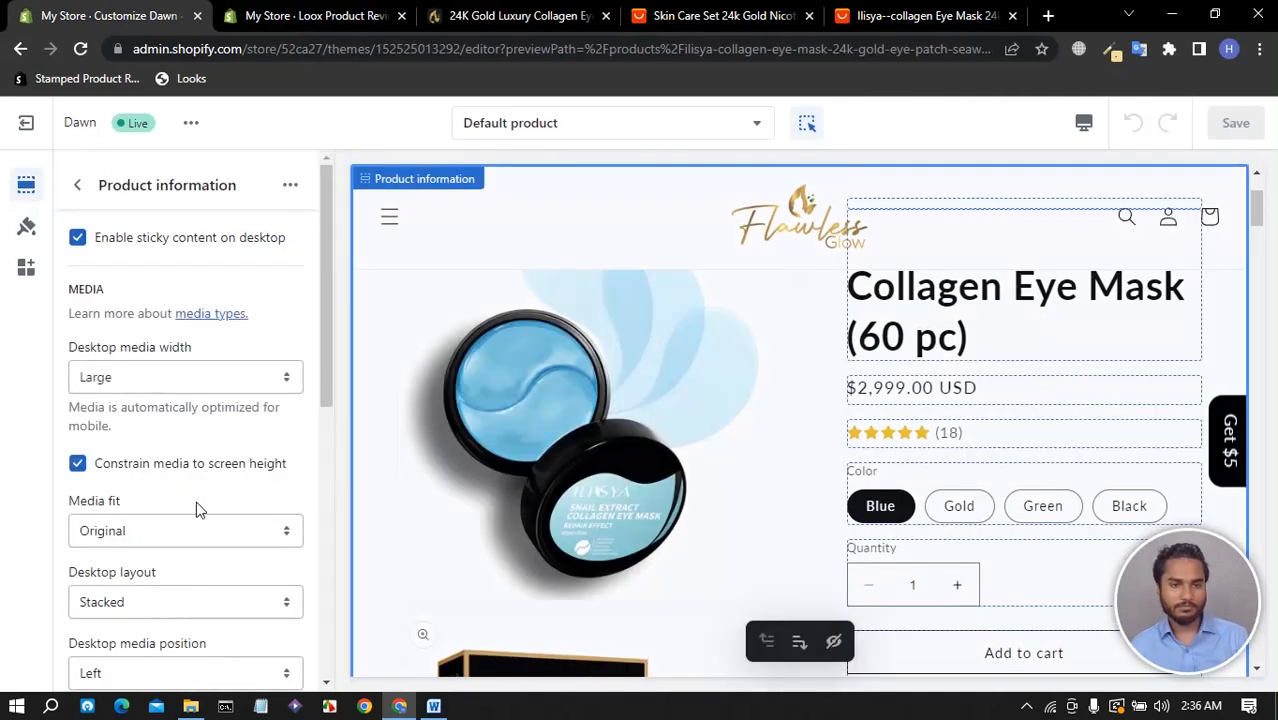
{"action": "left_click", "coordinate": [126, 379]}
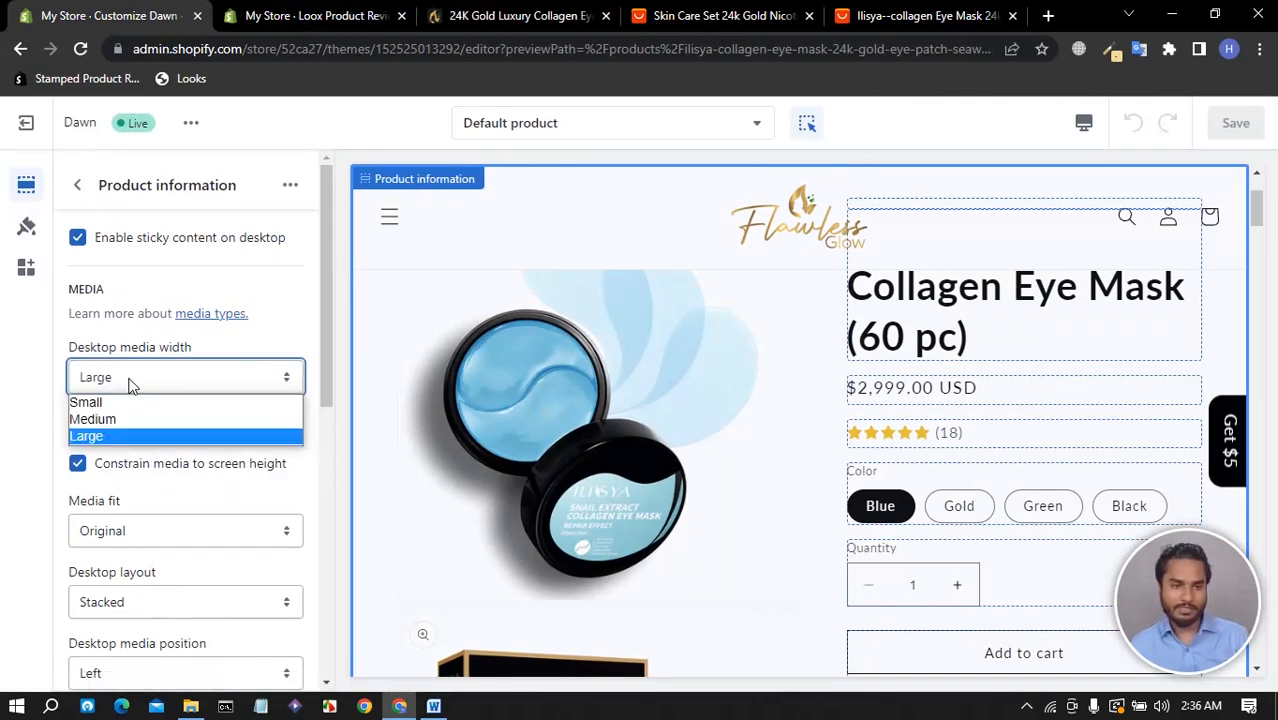
{"action": "left_click", "coordinate": [131, 388]}
{"action": "left_click", "coordinate": [146, 386]}
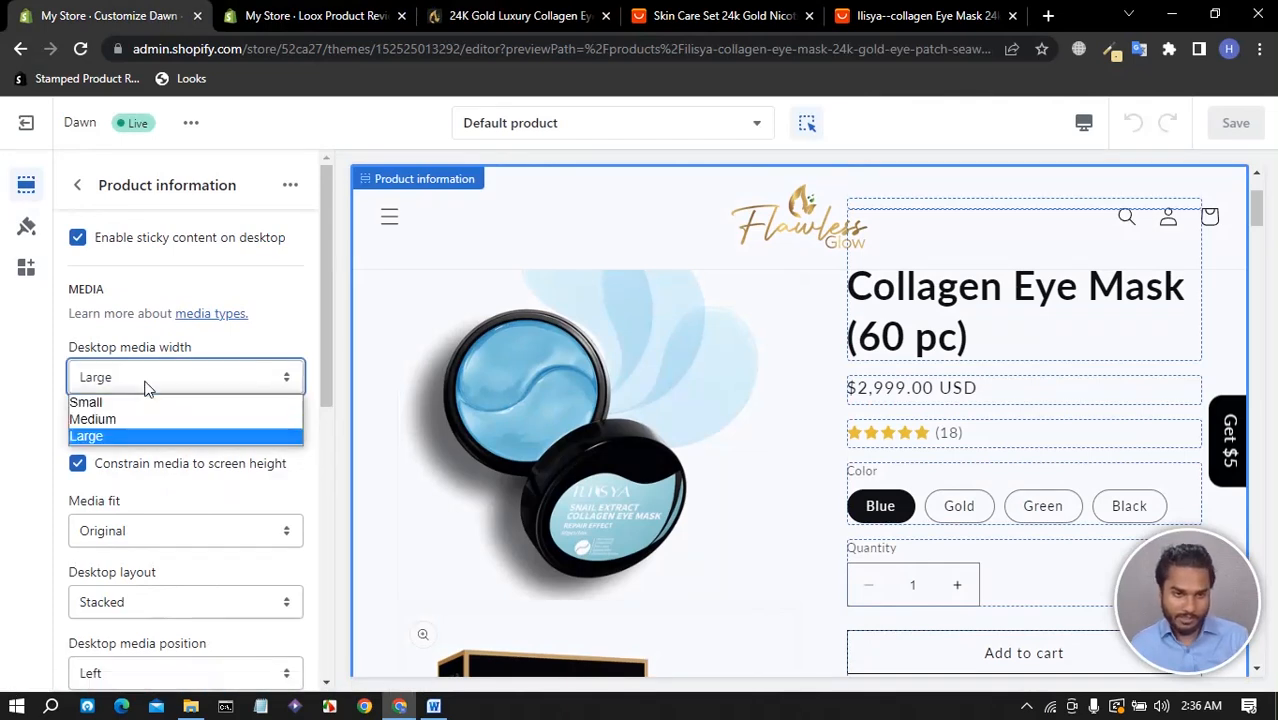
{"action": "left_click", "coordinate": [145, 388]}
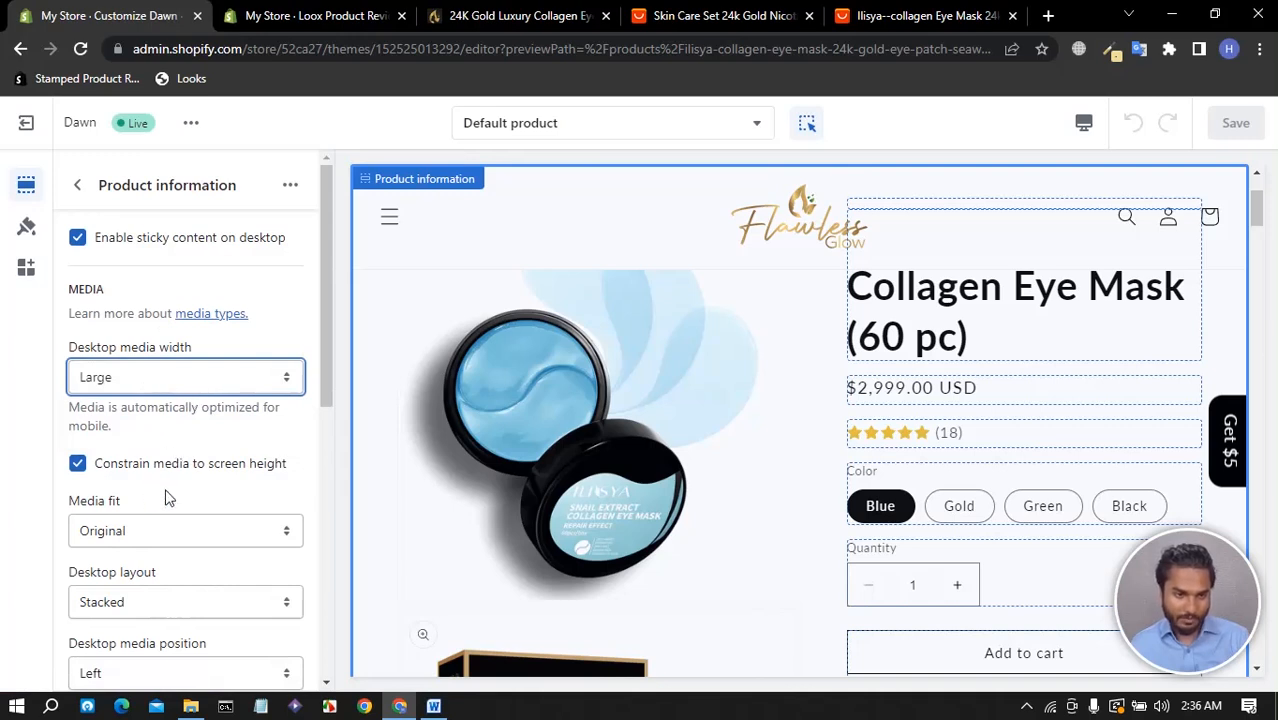
- Set the Product information section's desktop layout to Thumbnail carousel
{"action": "scroll", "coordinate": [168, 497], "scroll_direction": "down", "scroll_amount": 3}
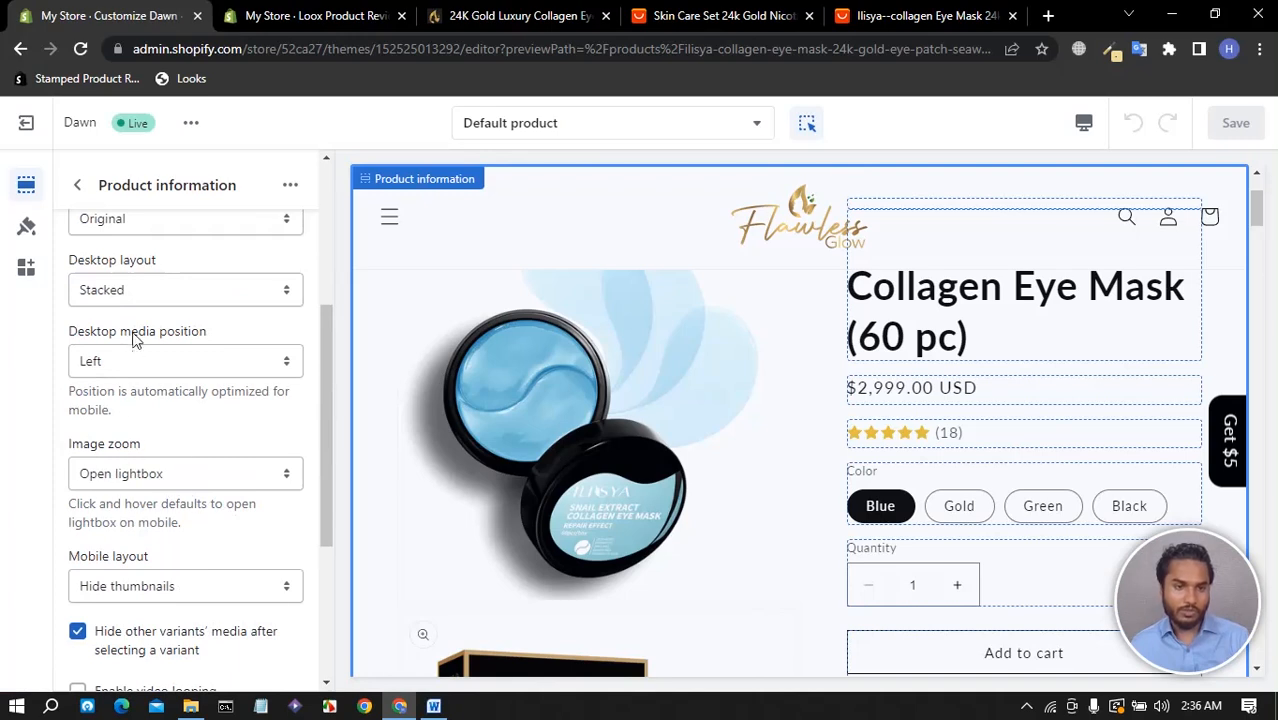
{"action": "left_click", "coordinate": [146, 292]}
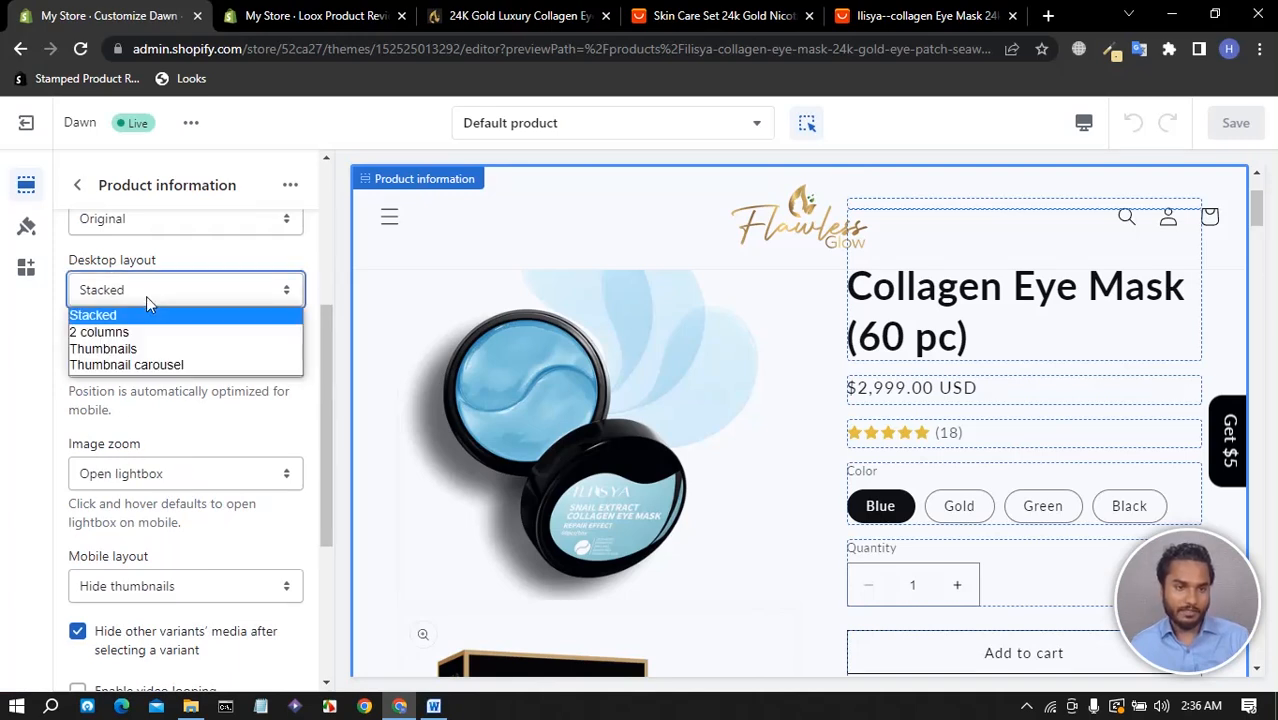
{"action": "left_click", "coordinate": [168, 369]}
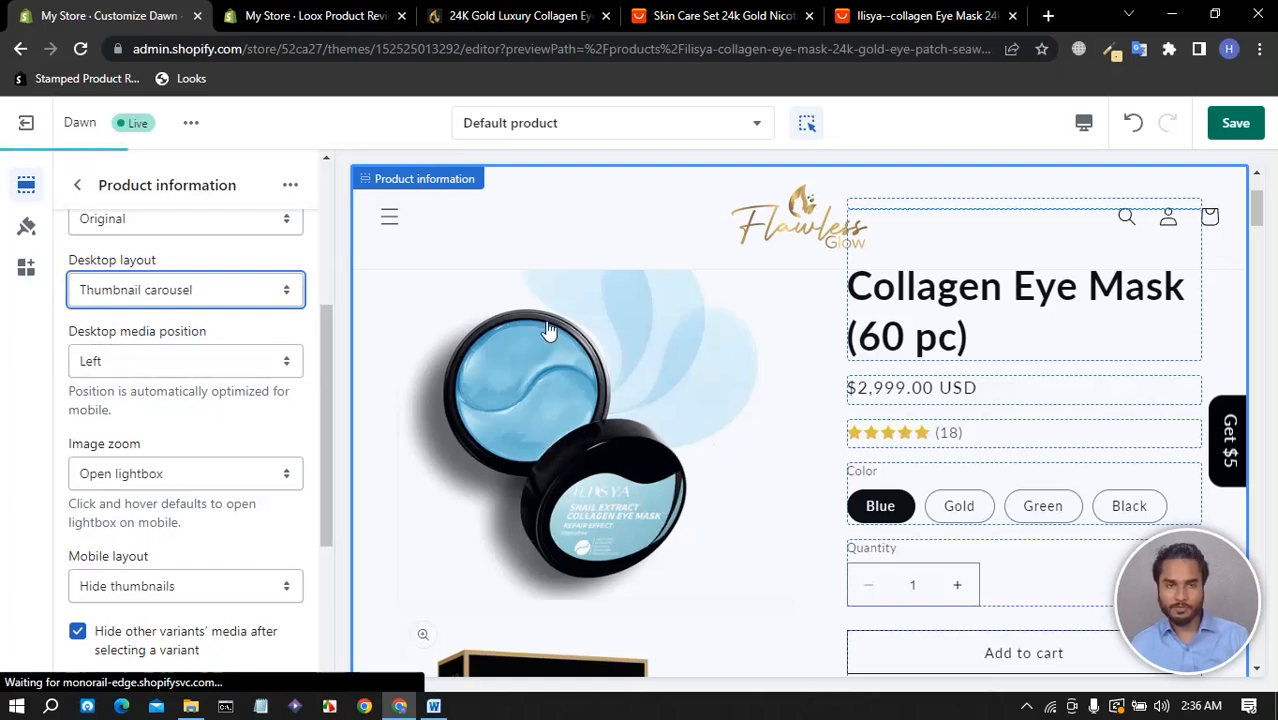
- Examine the image gallery and specifications on the live eye mask product page before saving the new layout
{"action": "left_click", "coordinate": [515, 16]}
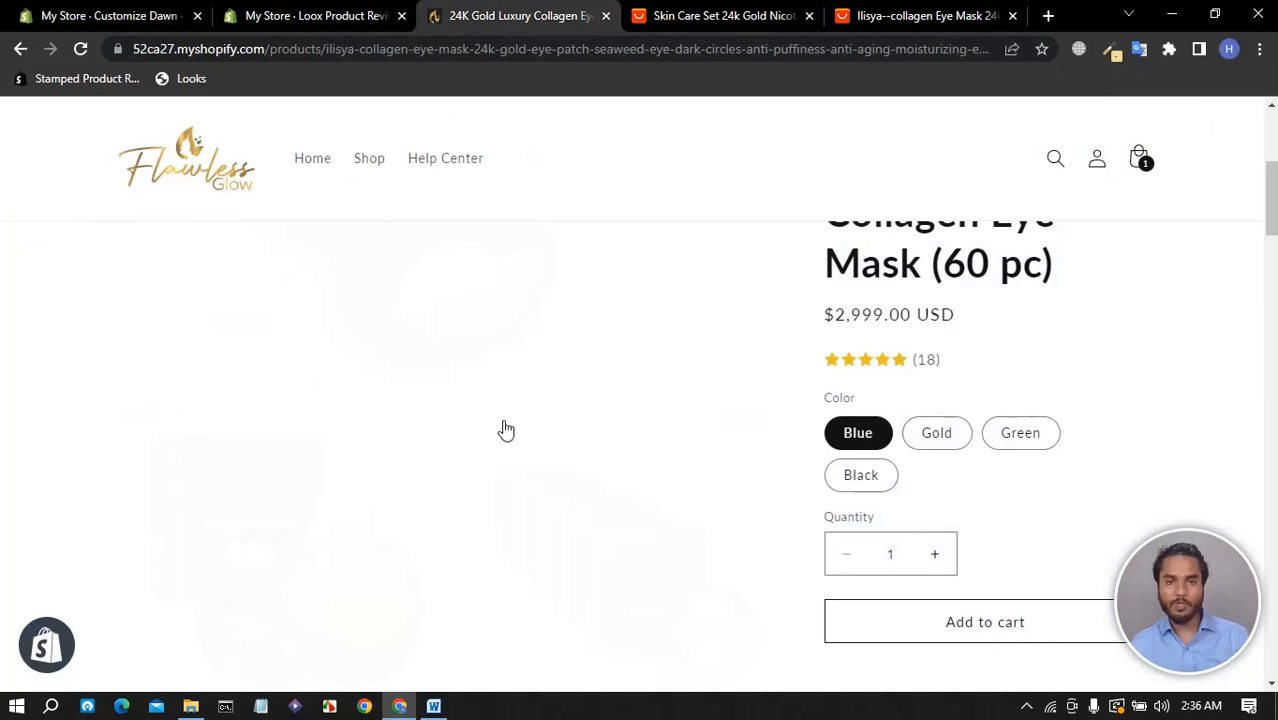
{"action": "scroll", "coordinate": [442, 420], "scroll_direction": "up", "scroll_amount": 2}
{"action": "scroll", "coordinate": [465, 423], "scroll_direction": "down", "scroll_amount": 5}
{"action": "scroll", "coordinate": [468, 424], "scroll_direction": "down", "scroll_amount": 15}
{"action": "scroll", "coordinate": [470, 425], "scroll_direction": "up", "scroll_amount": 14}
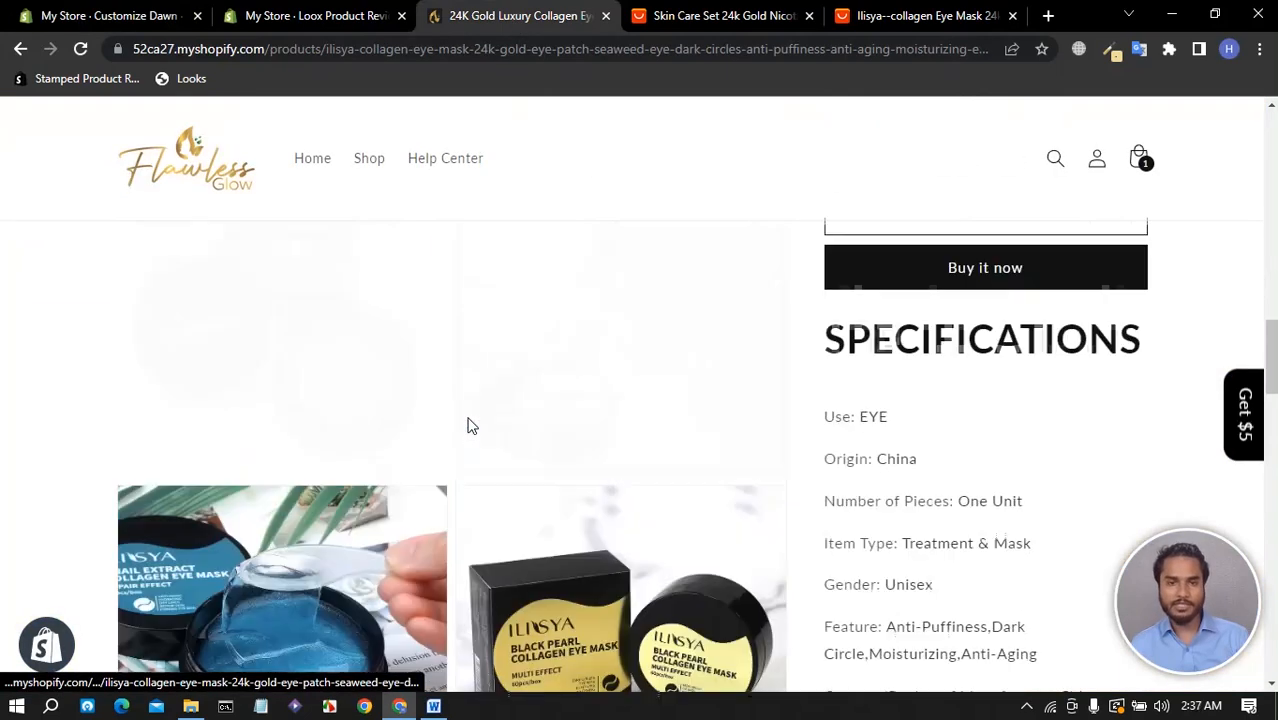
{"action": "scroll", "coordinate": [468, 425], "scroll_direction": "up", "scroll_amount": 4}
{"action": "scroll", "coordinate": [565, 434], "scroll_direction": "down", "scroll_amount": 8}
{"action": "scroll", "coordinate": [412, 313], "scroll_direction": "up", "scroll_amount": 3}
{"action": "scroll", "coordinate": [412, 313], "scroll_direction": "up", "scroll_amount": 5}
- Return to the theme customizer and save the product template changes
{"action": "left_click", "coordinate": [280, 18]}
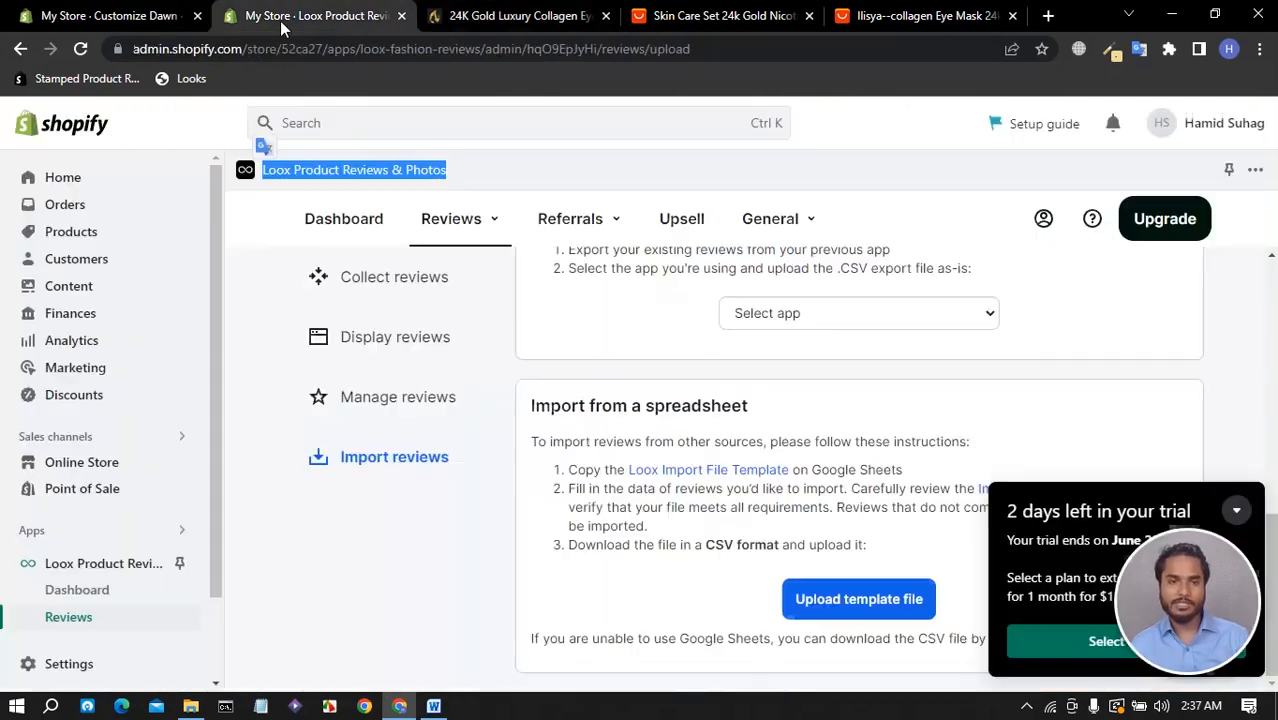
{"action": "left_click", "coordinate": [127, 17]}
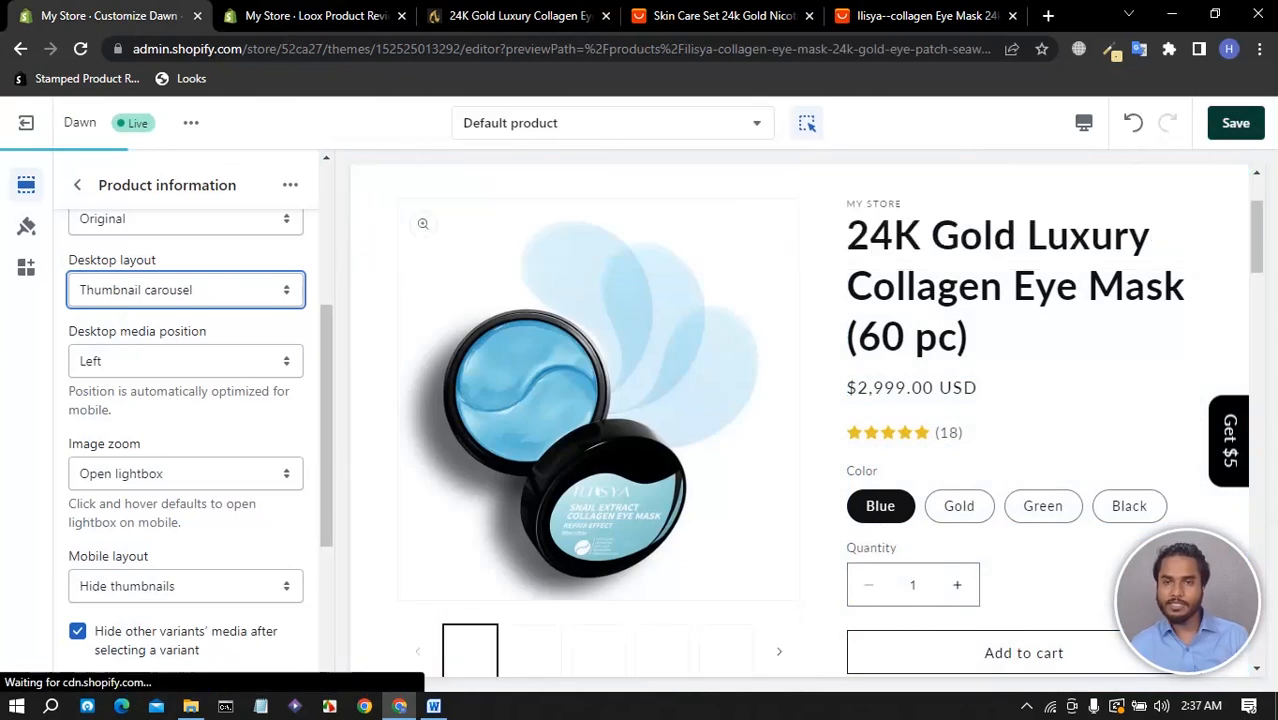
{"action": "left_click", "coordinate": [1235, 122]}
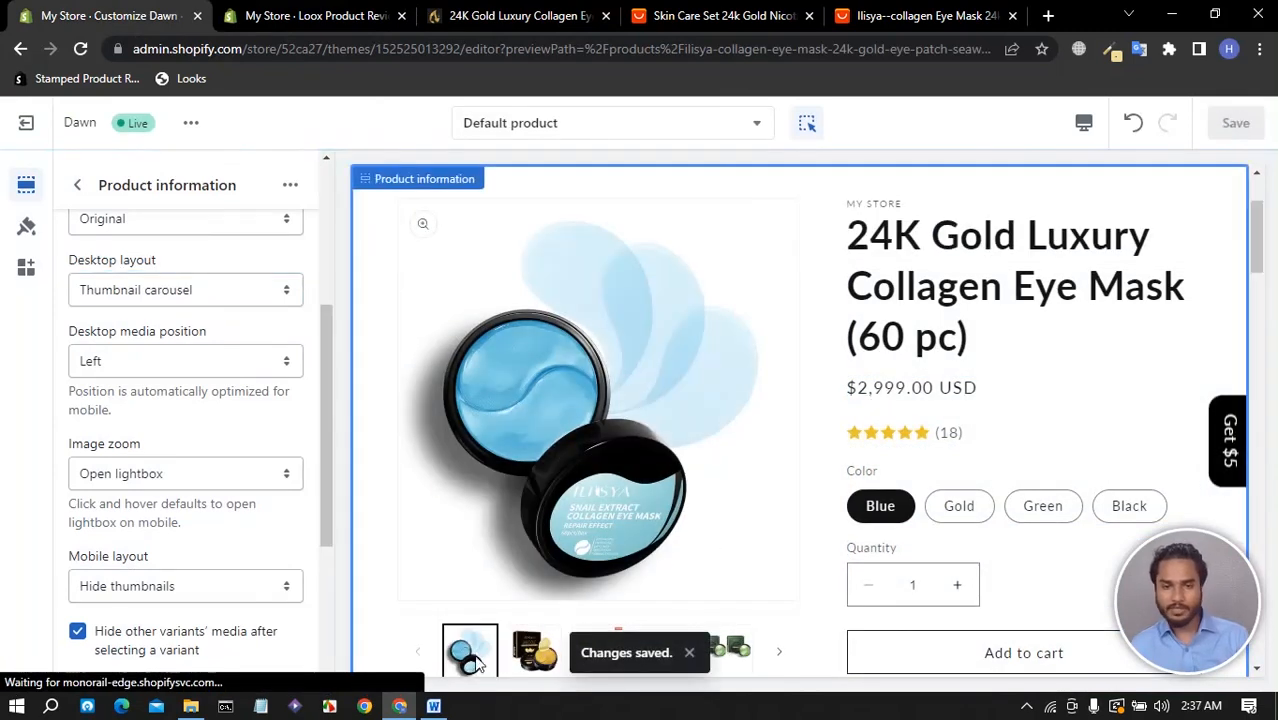
- Reload the live eye mask product page and check its image gallery layout
{"action": "left_click", "coordinate": [481, 14]}
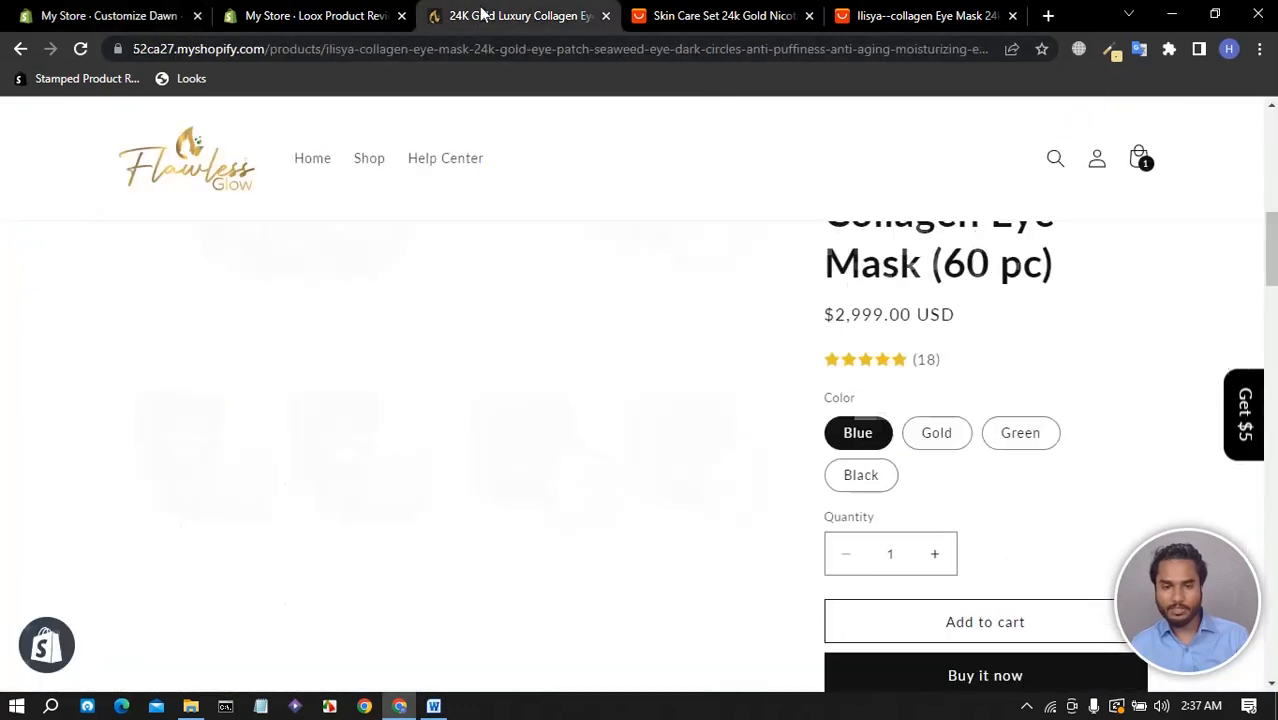
{"action": "left_click", "coordinate": [80, 48]}
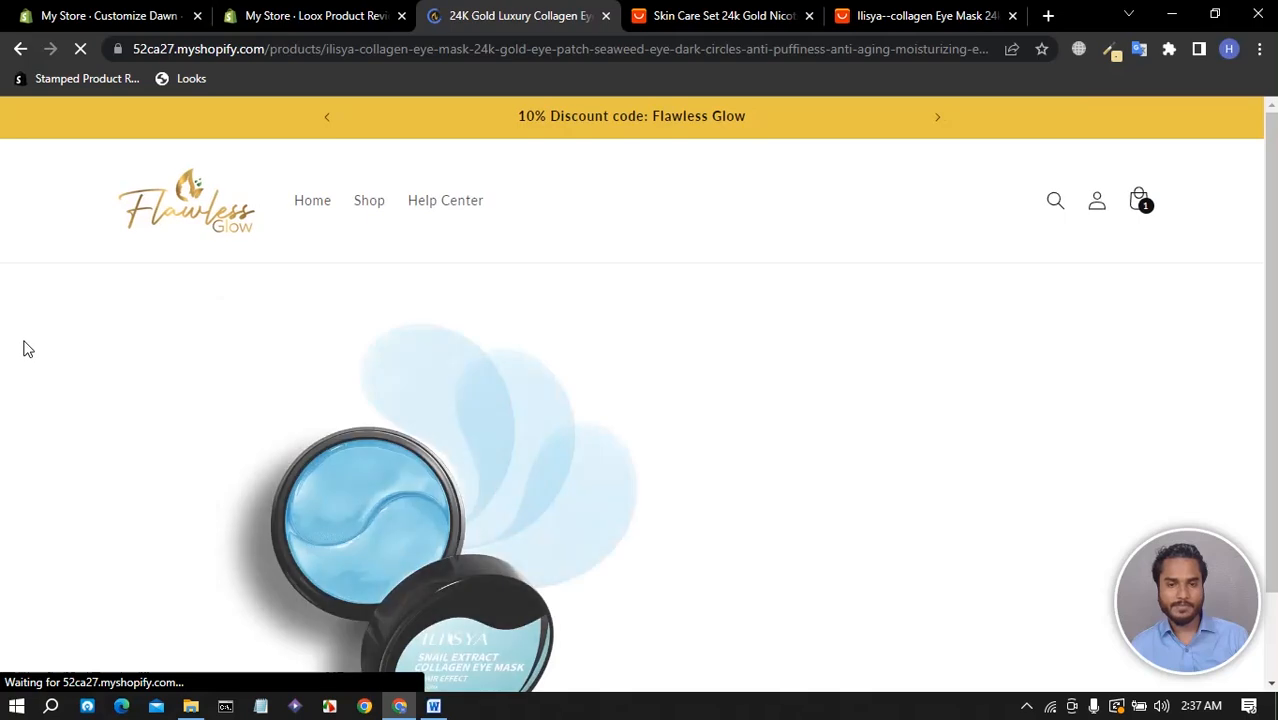
{"action": "scroll", "coordinate": [626, 394], "scroll_direction": "down", "scroll_amount": 6}
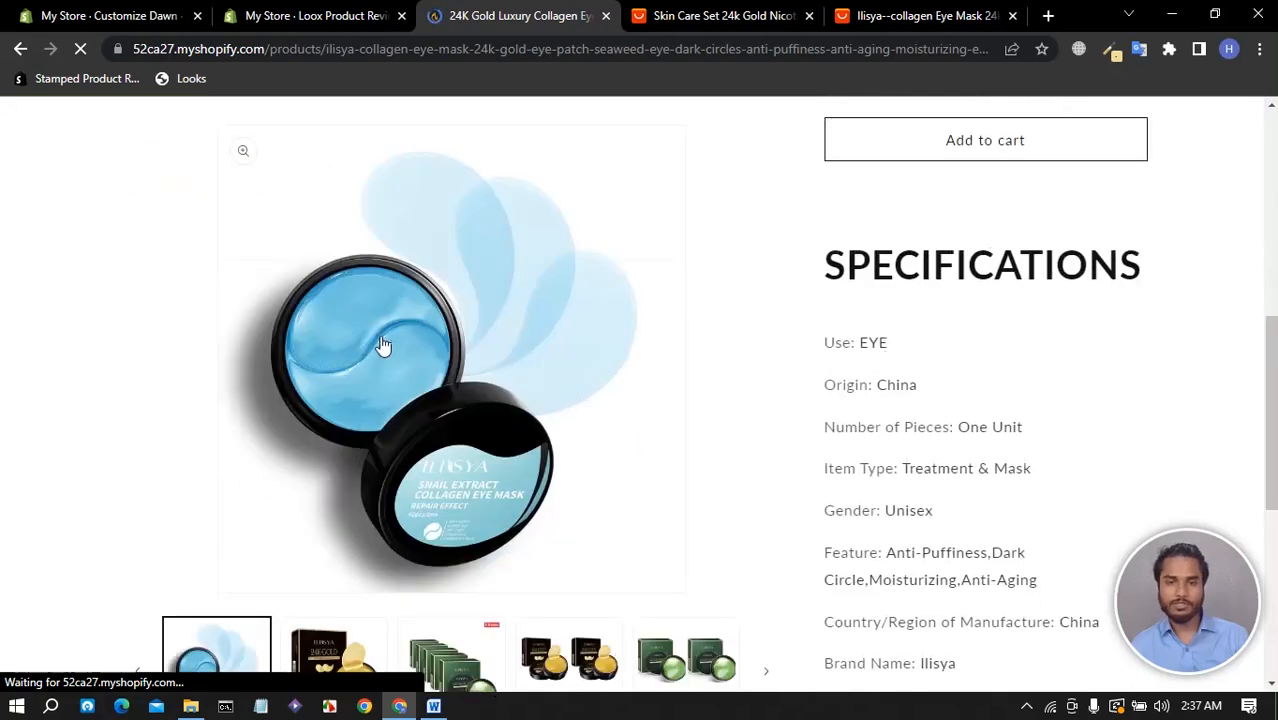
- Browse the eye mask's gallery thumbnails on the live product page and examine the page from product details to reviews
{"action": "left_click", "coordinate": [322, 653]}
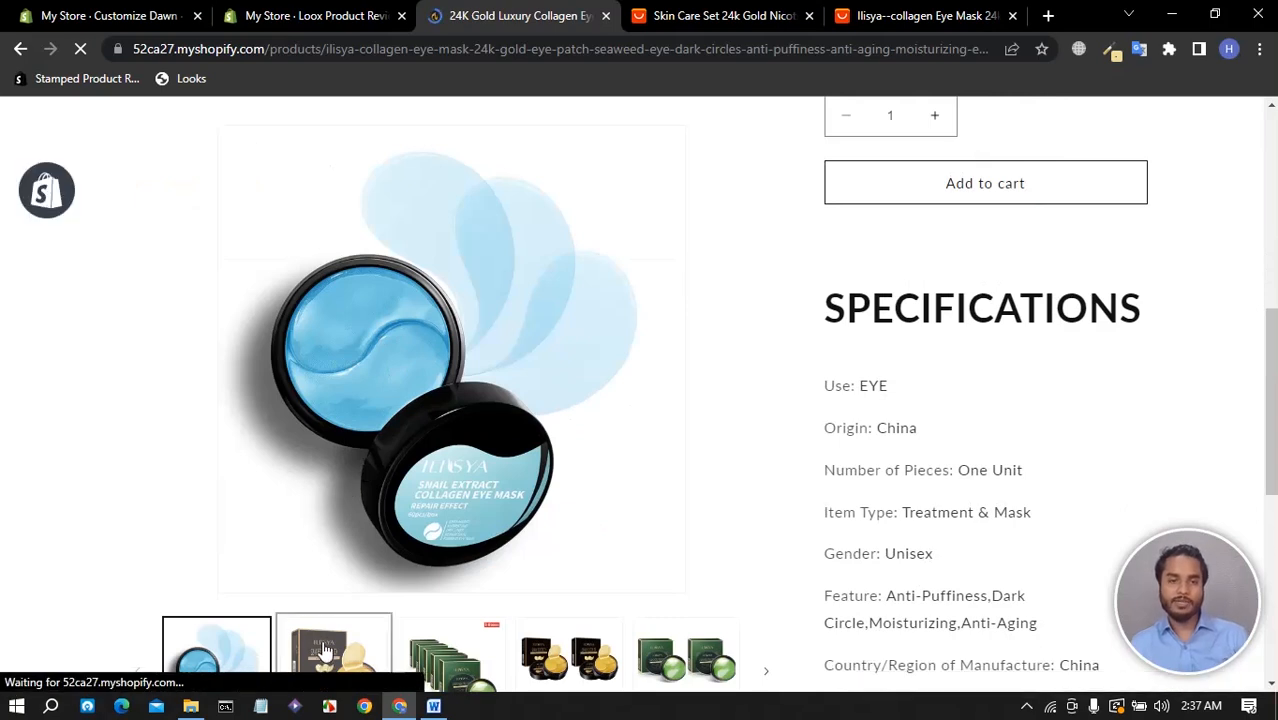
{"action": "left_click", "coordinate": [451, 653]}
{"action": "scroll", "coordinate": [535, 440], "scroll_direction": "down", "scroll_amount": 5}
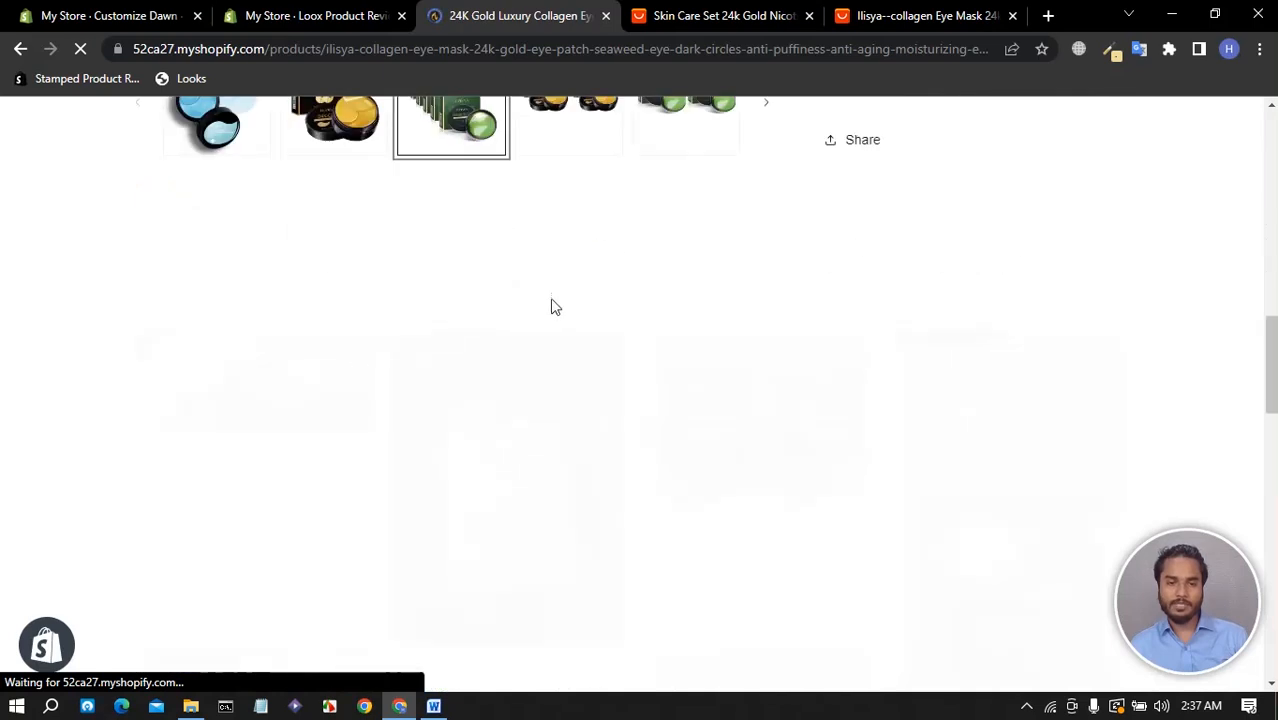
{"action": "scroll", "coordinate": [548, 388], "scroll_direction": "up", "scroll_amount": 5}
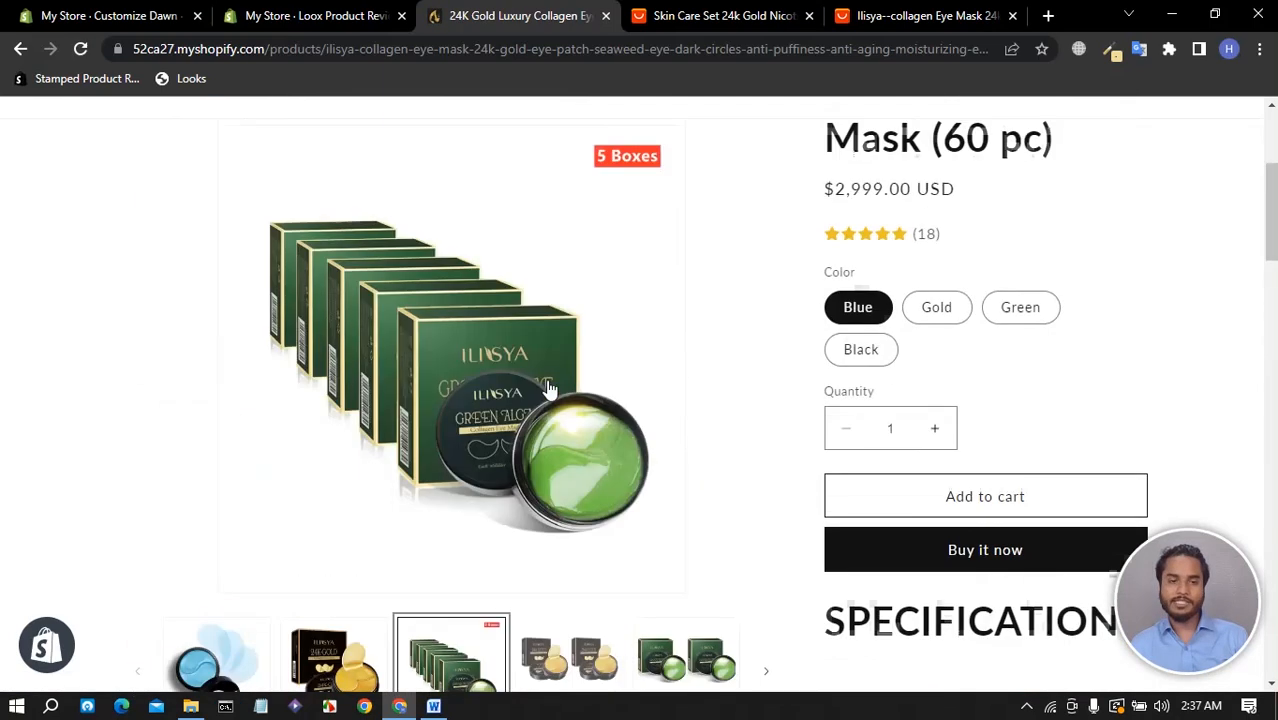
{"action": "scroll", "coordinate": [446, 357], "scroll_direction": "up", "scroll_amount": 3}
{"action": "scroll", "coordinate": [864, 287], "scroll_direction": "down", "scroll_amount": 3}
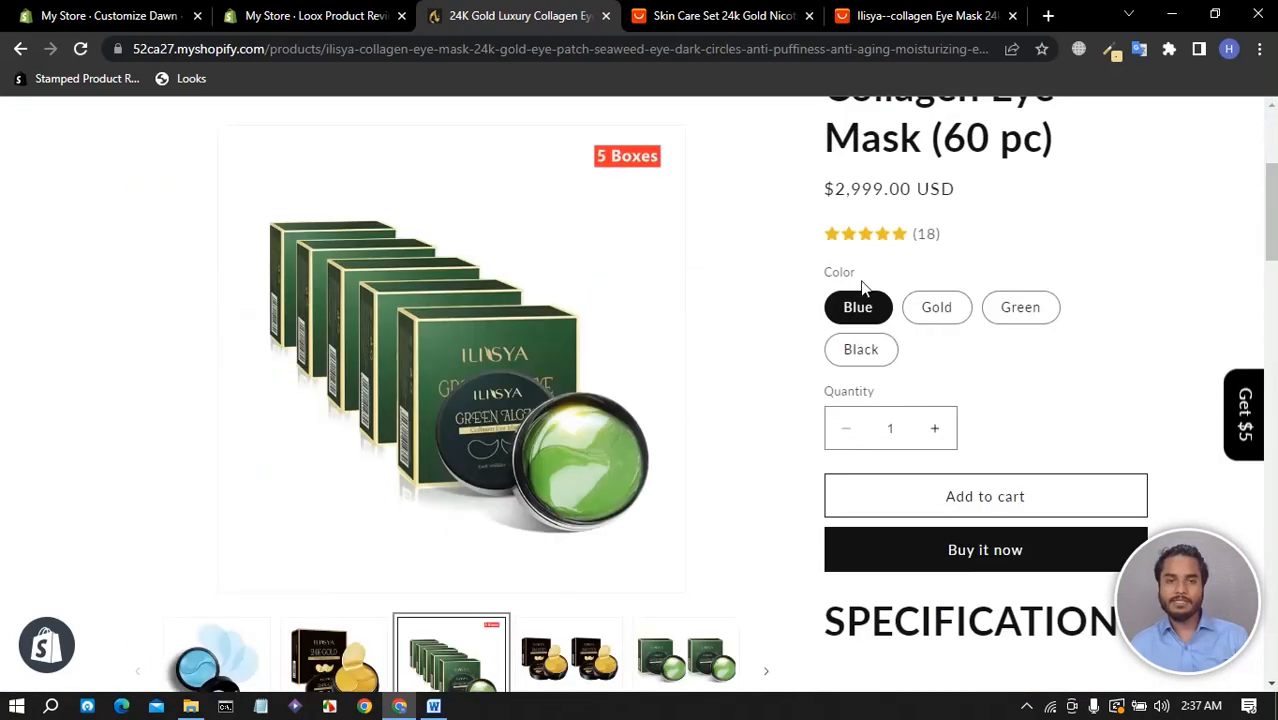
{"action": "scroll", "coordinate": [862, 287], "scroll_direction": "down", "scroll_amount": 2}
{"action": "scroll", "coordinate": [459, 505], "scroll_direction": "down", "scroll_amount": 3}
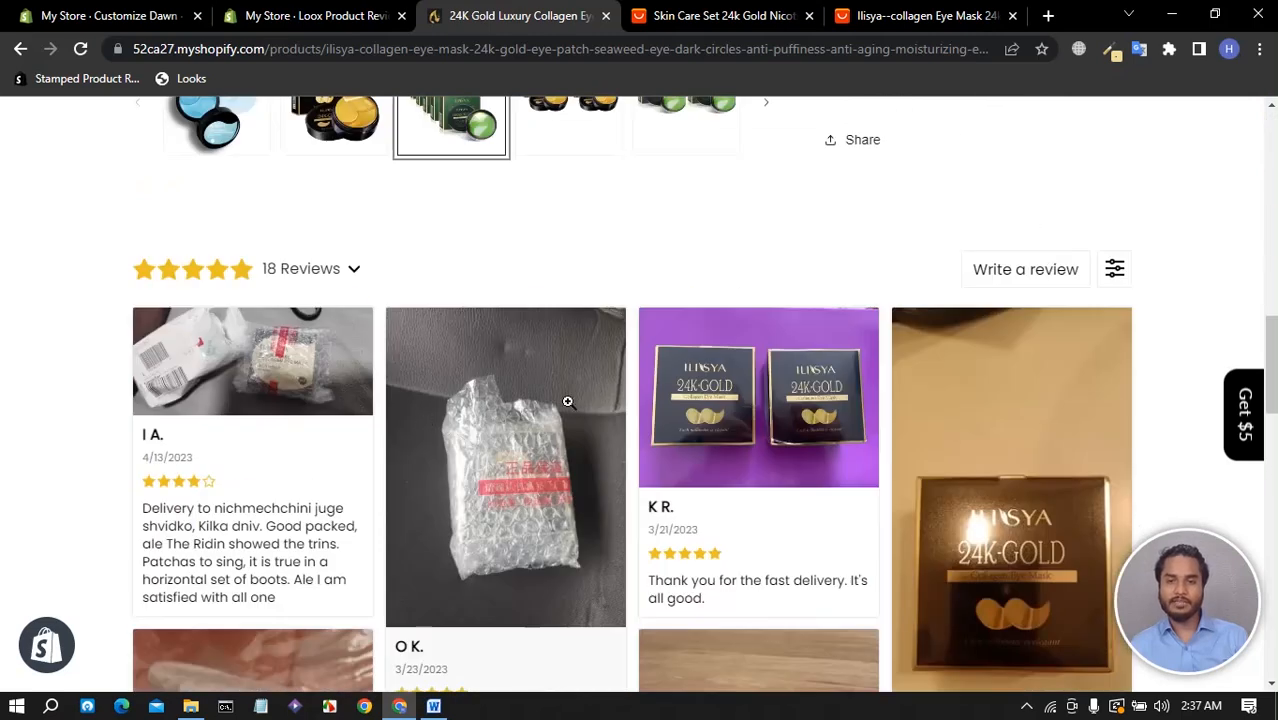
{"action": "scroll", "coordinate": [450, 405], "scroll_direction": "up", "scroll_amount": 3}
{"action": "scroll", "coordinate": [266, 352], "scroll_direction": "up", "scroll_amount": 3}
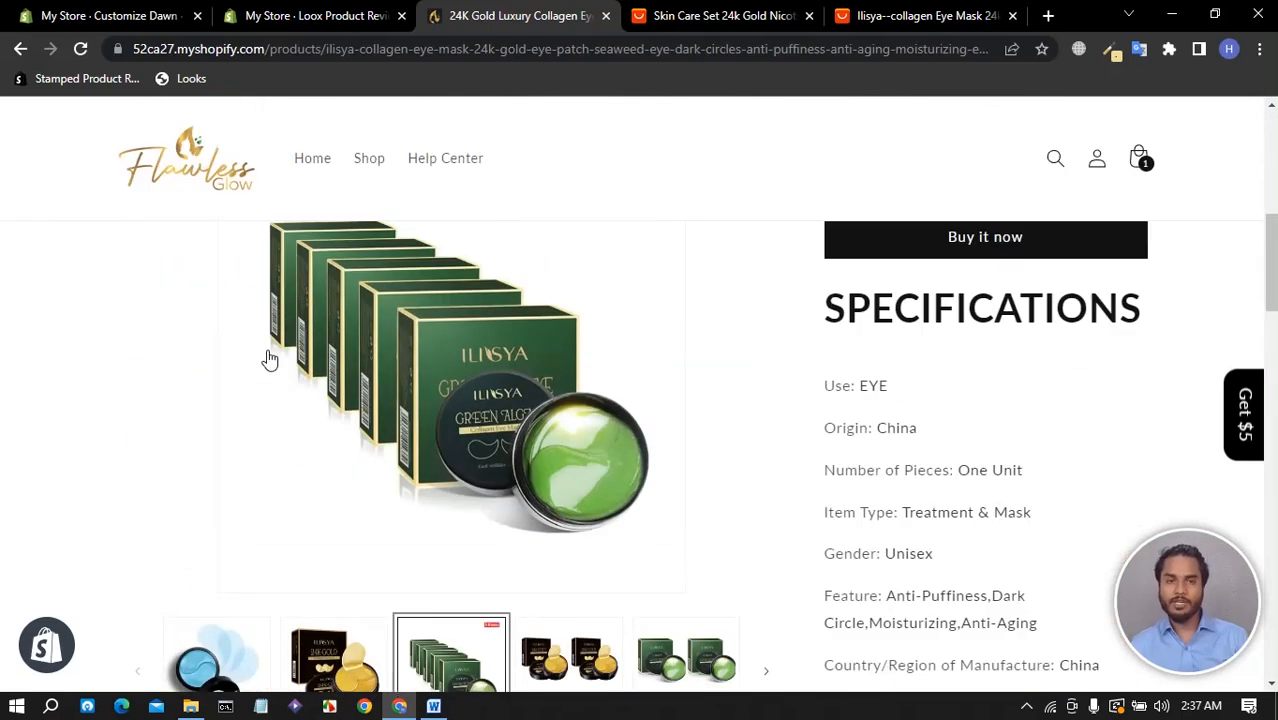
- In the theme customizer, set the Product information section's mobile layout to Show thumbnails and save the template
{"action": "left_click", "coordinate": [343, 14]}
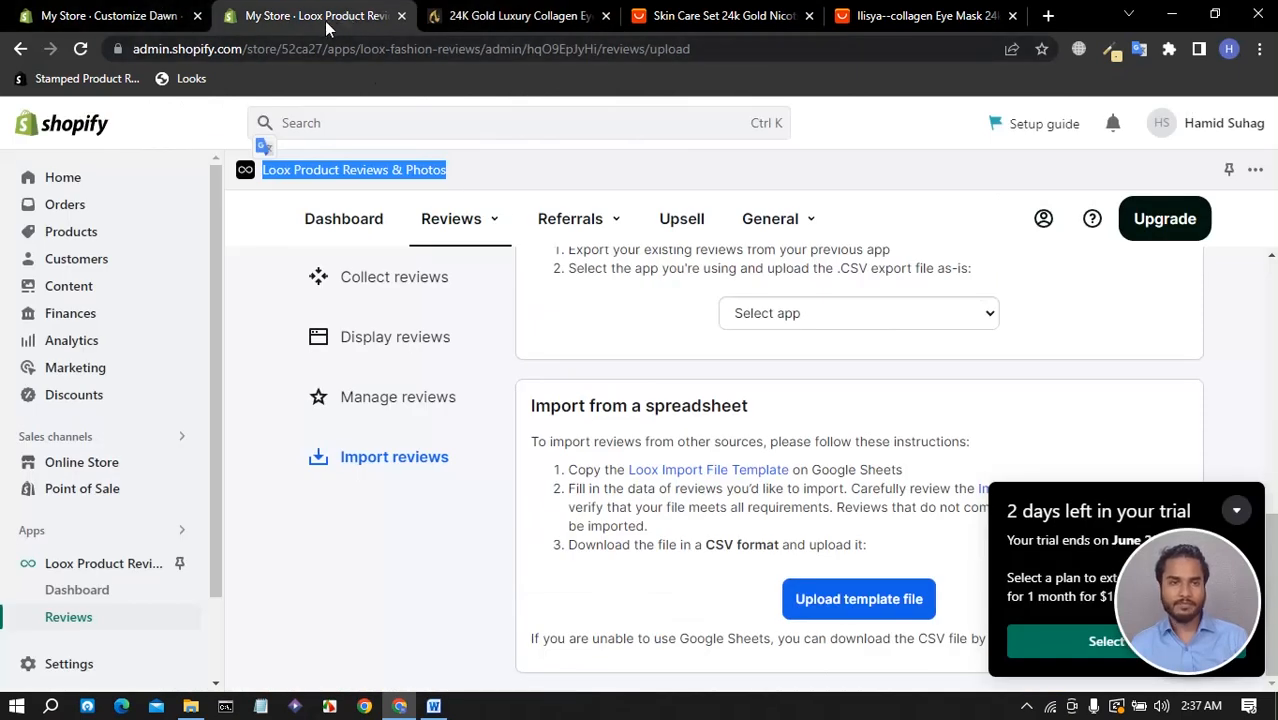
{"action": "left_click", "coordinate": [176, 22]}
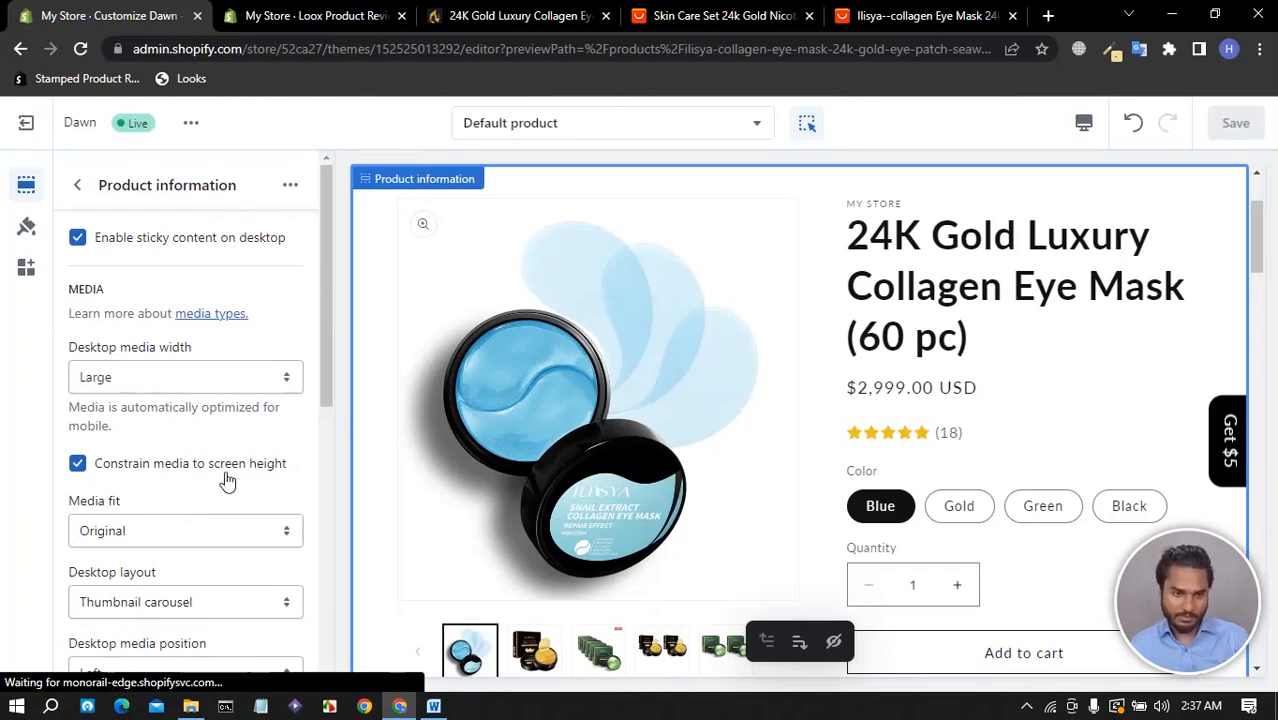
{"action": "scroll", "coordinate": [165, 389], "scroll_direction": "down", "scroll_amount": 3}
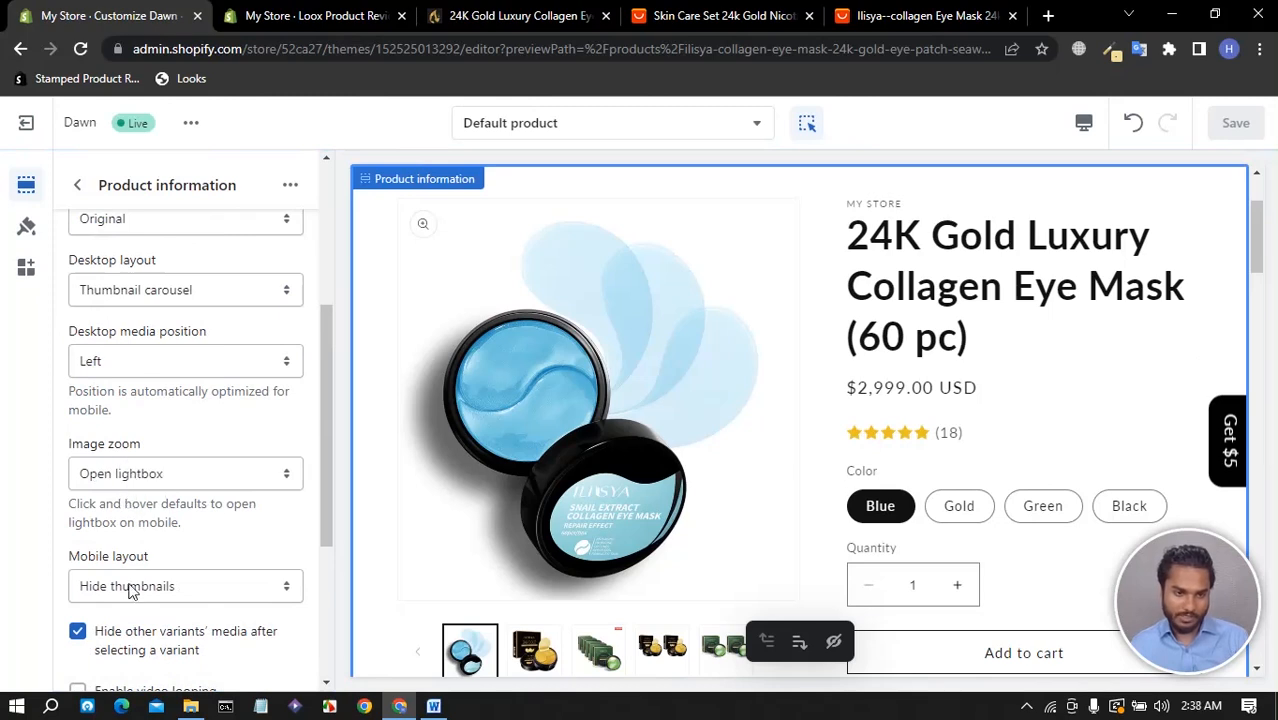
{"action": "scroll", "coordinate": [185, 556], "scroll_direction": "down", "scroll_amount": 3}
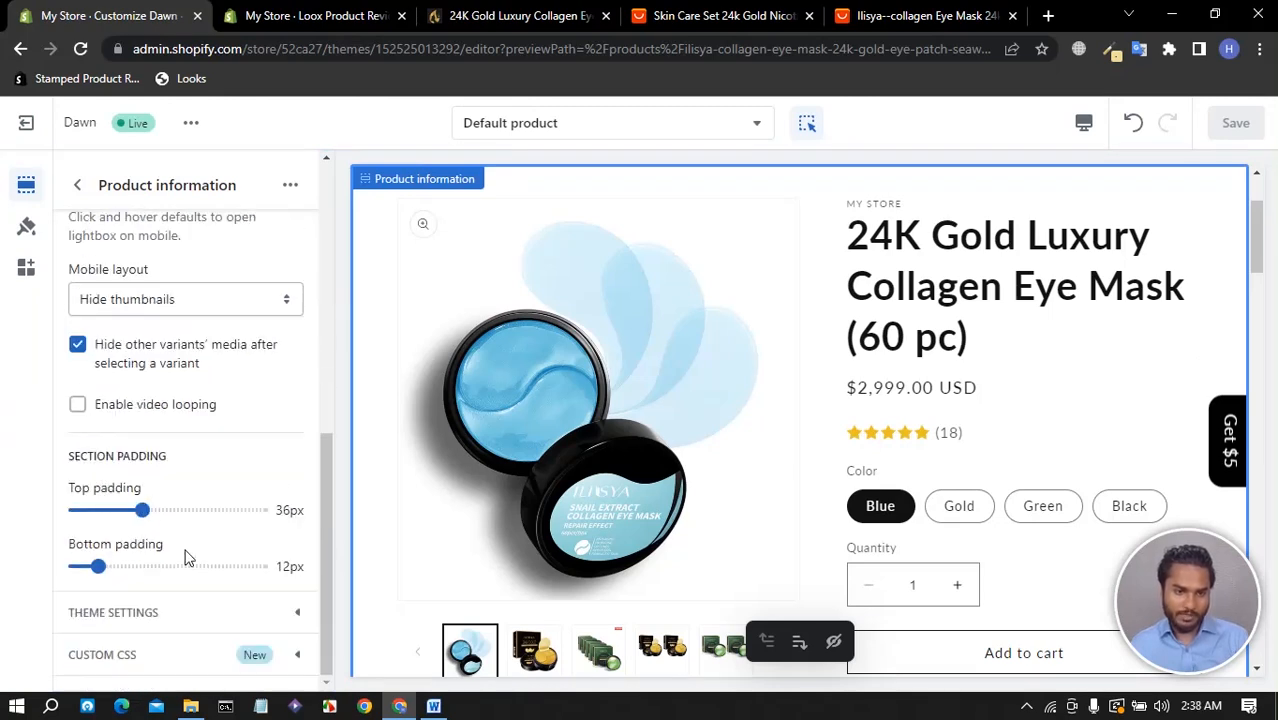
{"action": "left_click", "coordinate": [170, 300]}
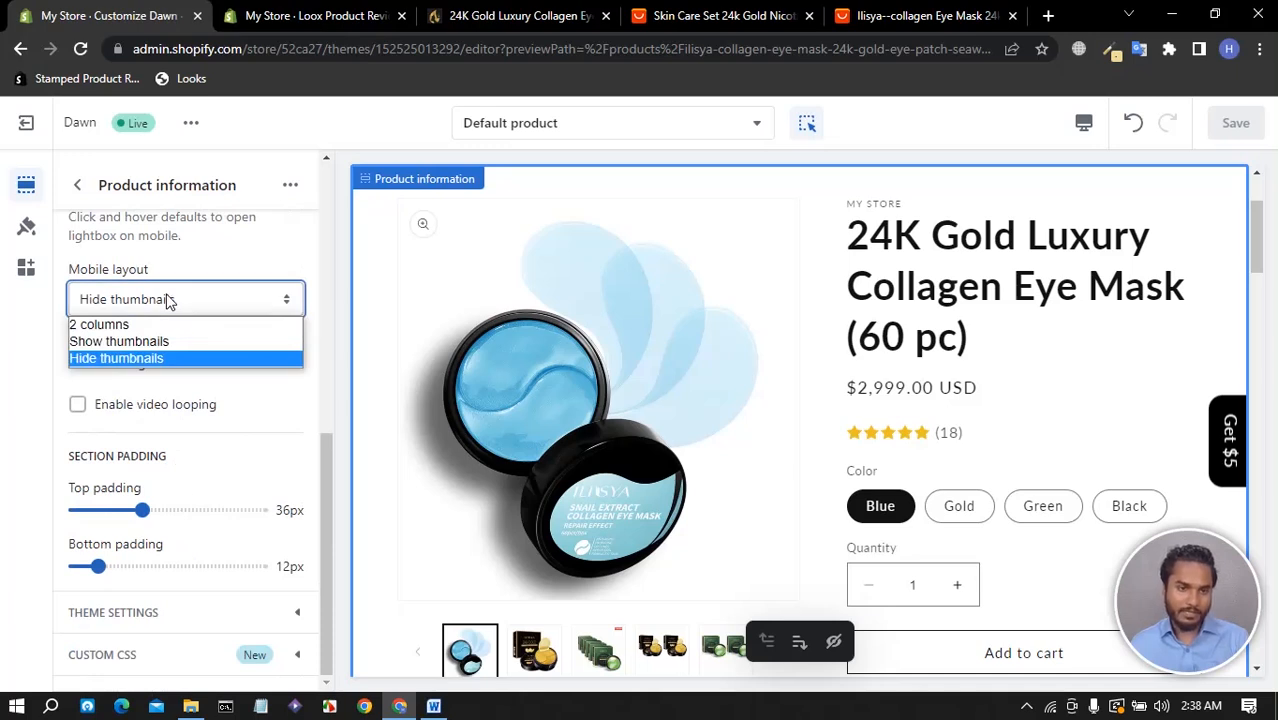
{"action": "left_click", "coordinate": [133, 345]}
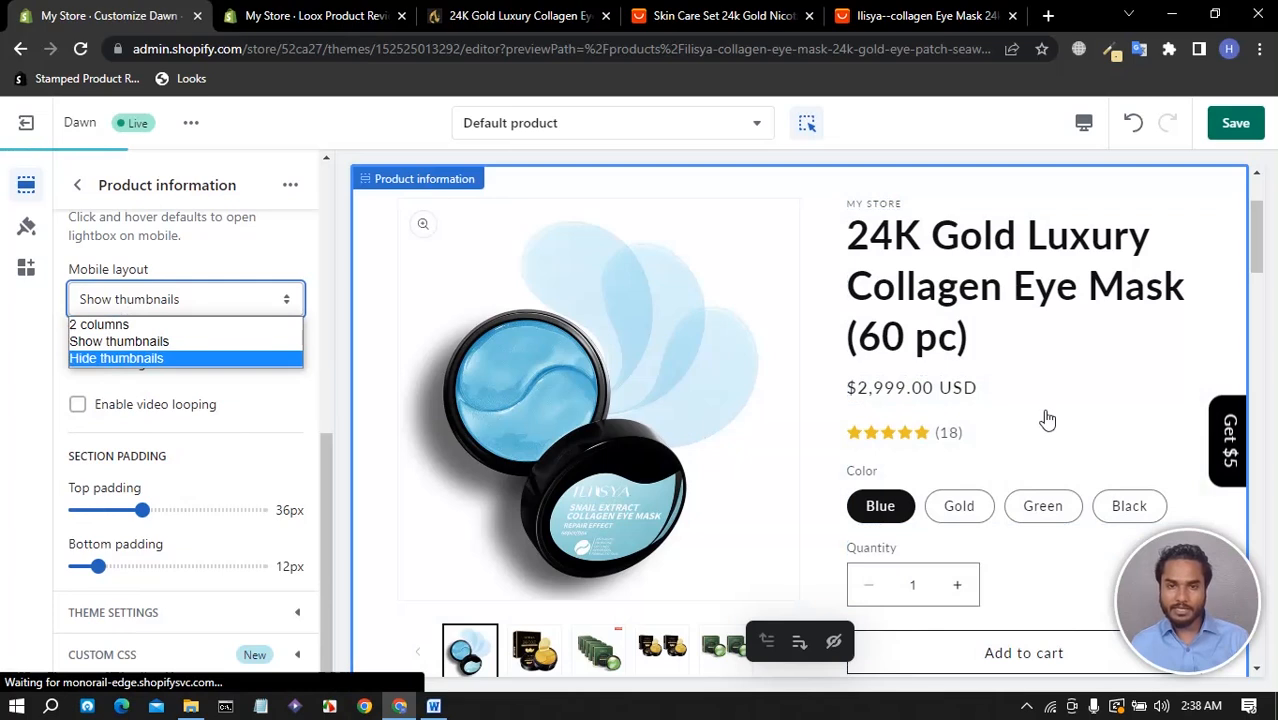
{"action": "left_click", "coordinate": [40, 337]}
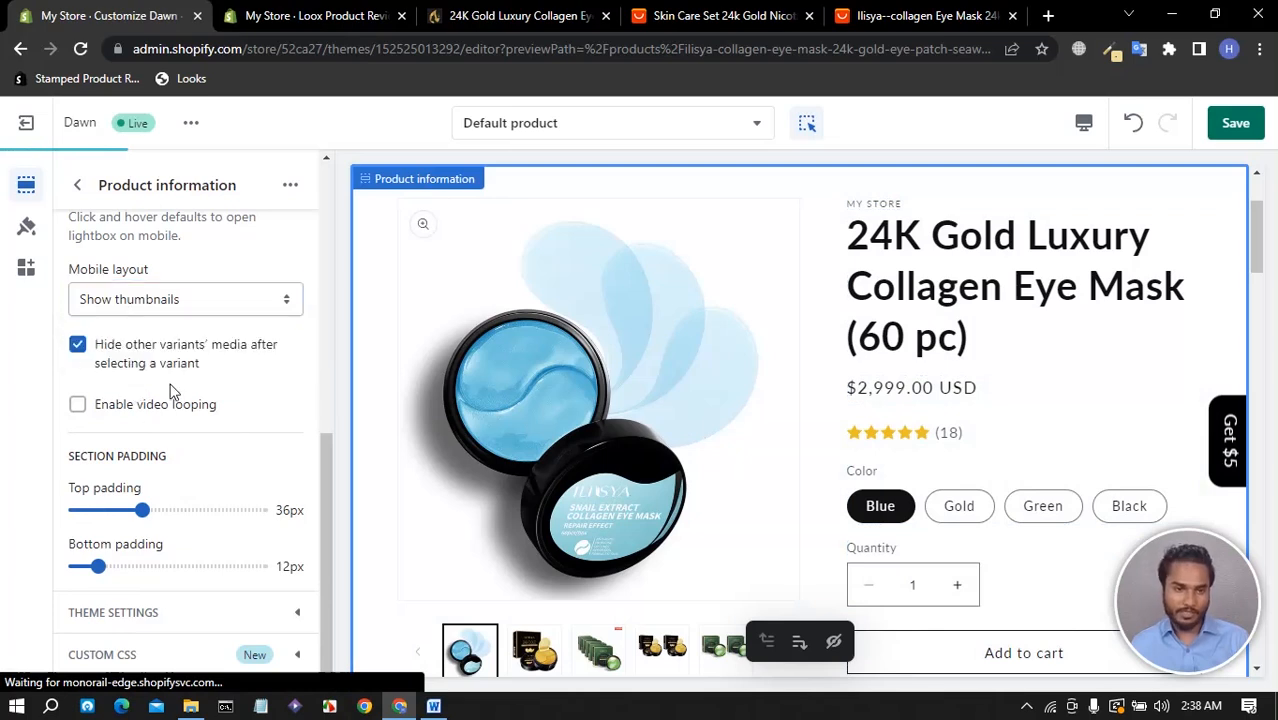
{"action": "scroll", "coordinate": [170, 390], "scroll_direction": "up", "scroll_amount": 5}
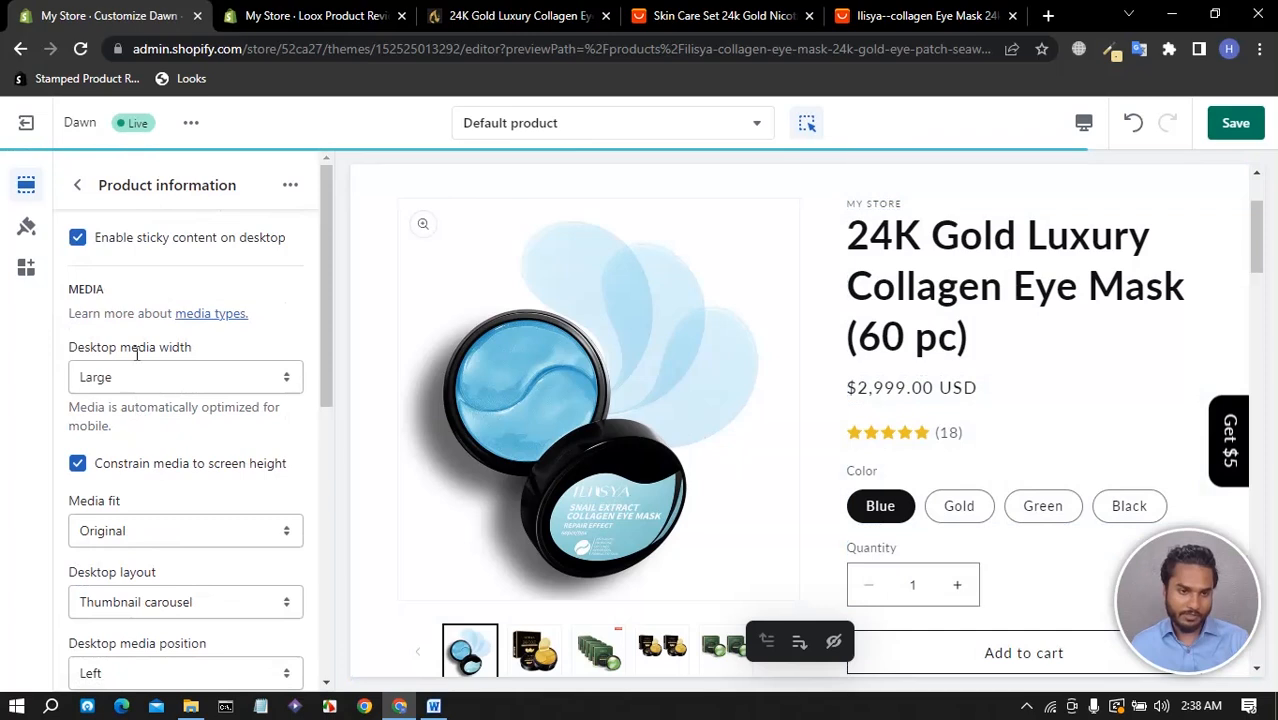
{"action": "left_click", "coordinate": [1235, 123]}
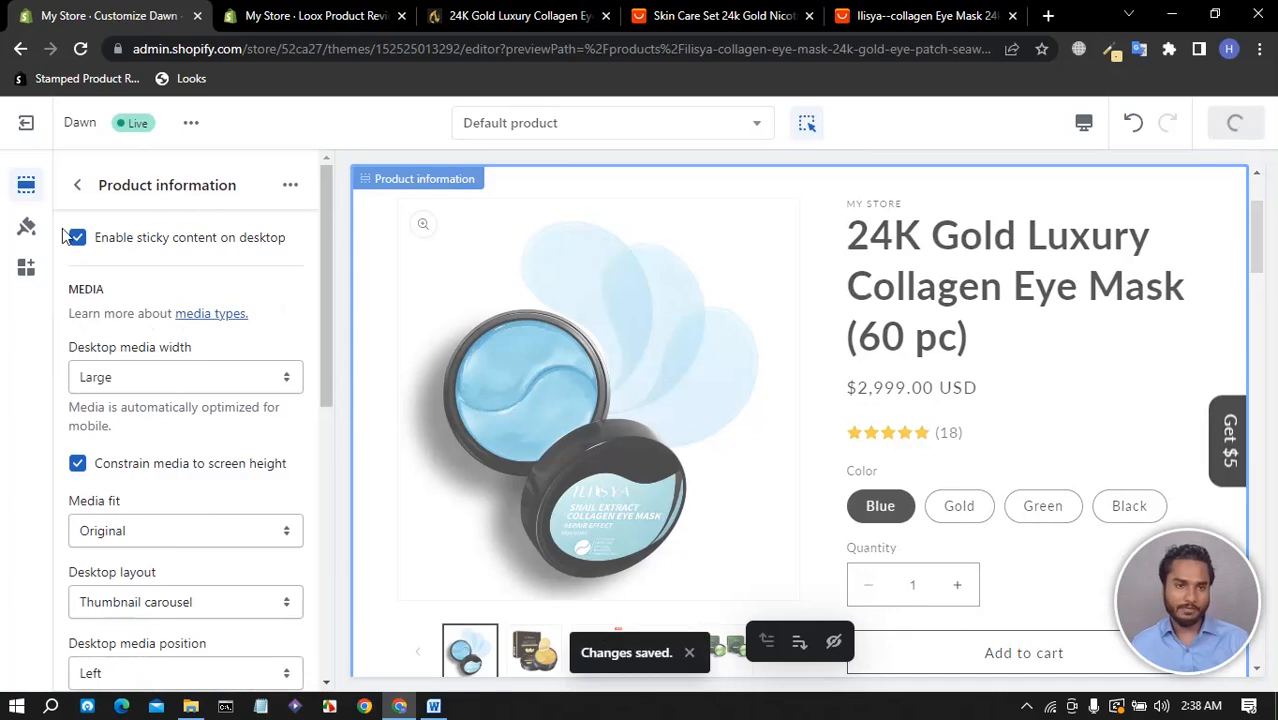
- Return to the Default product block list, review its blocks, and open the choice of new blocks for Product information
{"action": "left_click", "coordinate": [79, 188]}
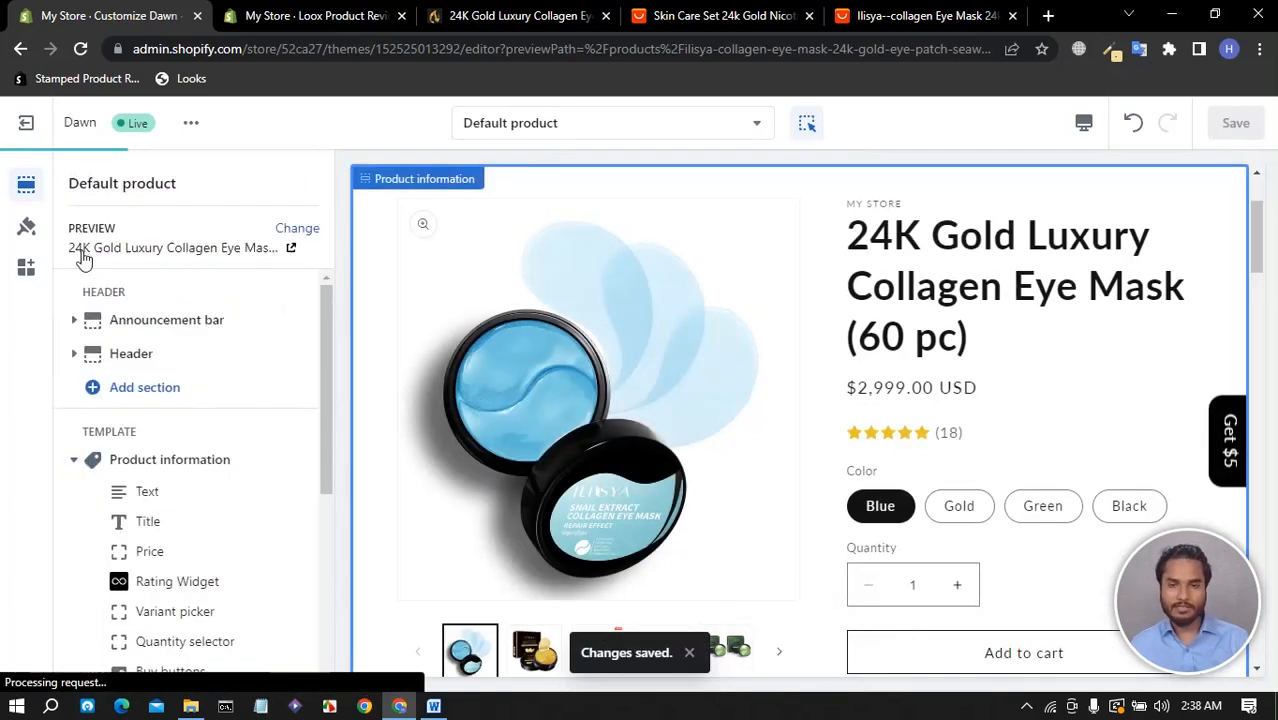
{"action": "scroll", "coordinate": [1013, 357], "scroll_direction": "down", "scroll_amount": 5}
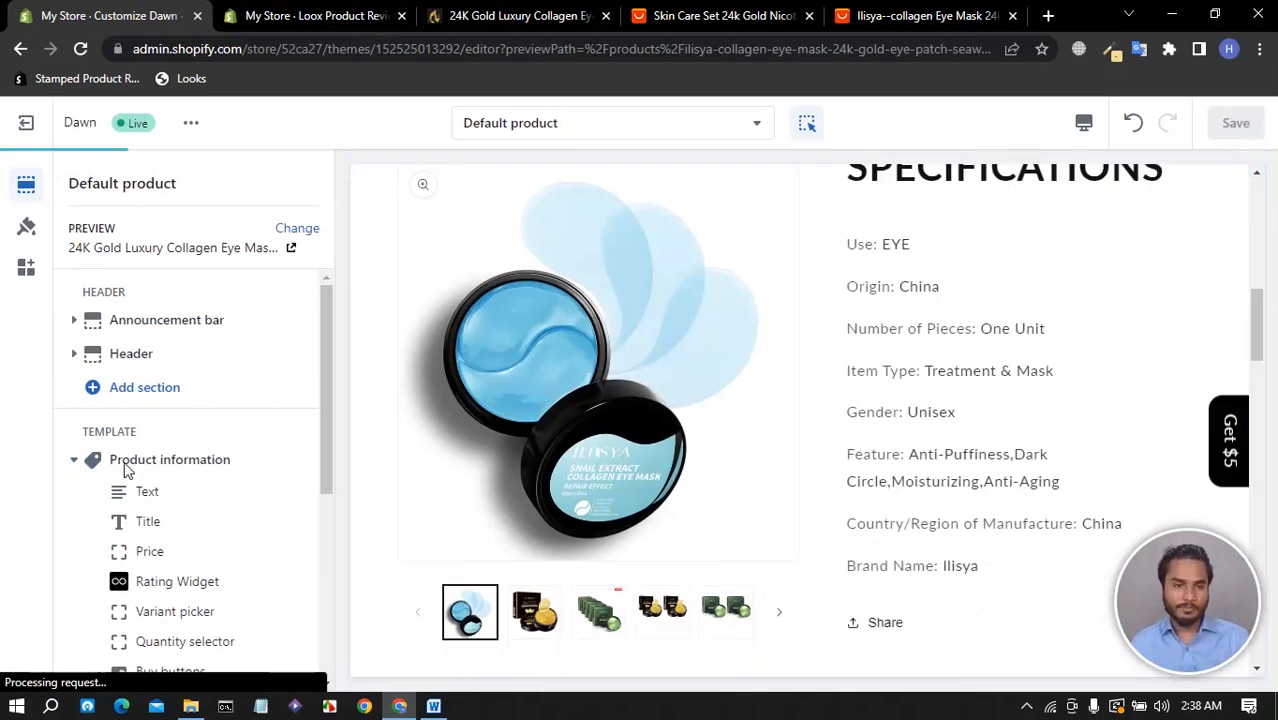
{"action": "scroll", "coordinate": [125, 470], "scroll_direction": "down", "scroll_amount": 3}
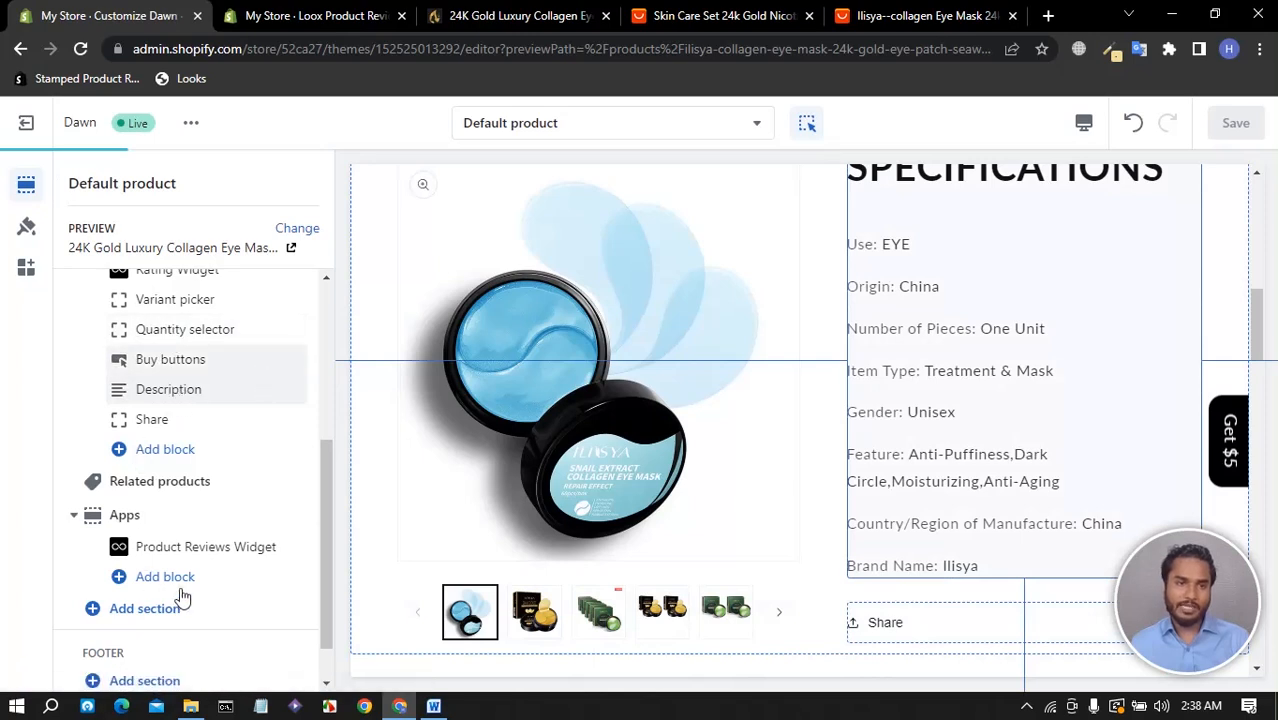
{"action": "scroll", "coordinate": [762, 511], "scroll_direction": "up", "scroll_amount": 1}
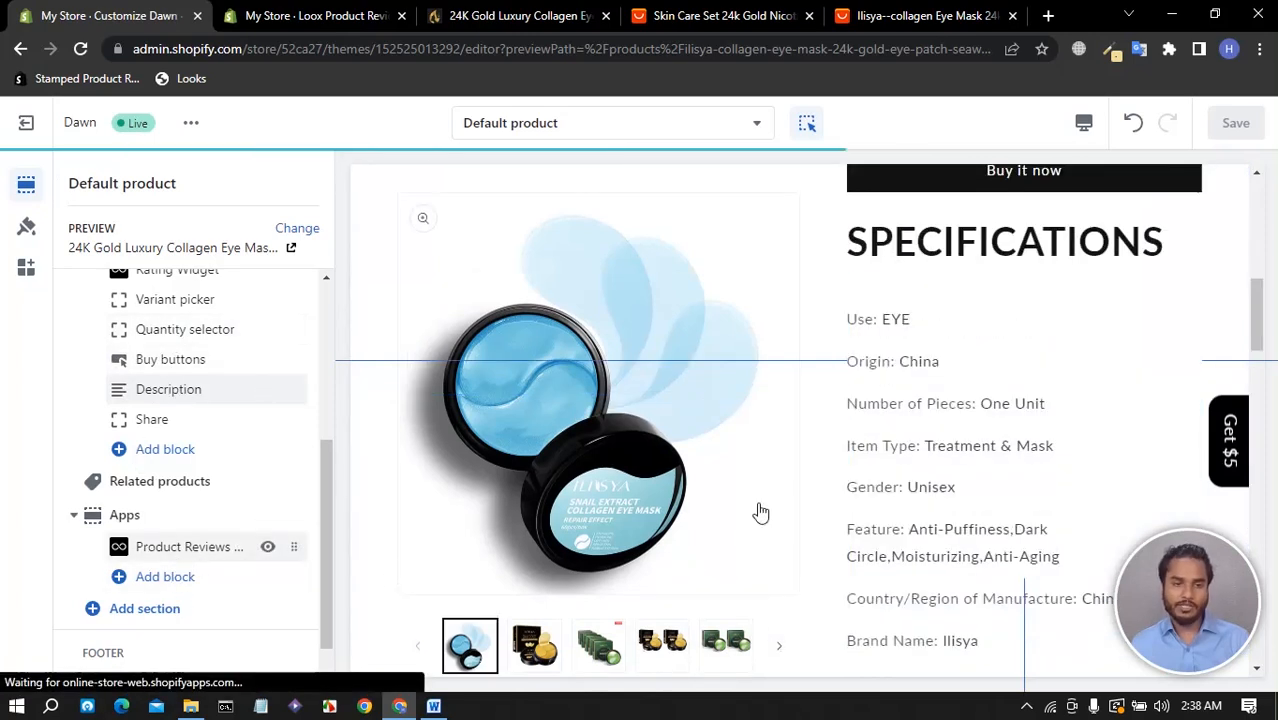
{"action": "scroll", "coordinate": [761, 513], "scroll_direction": "down", "scroll_amount": 4}
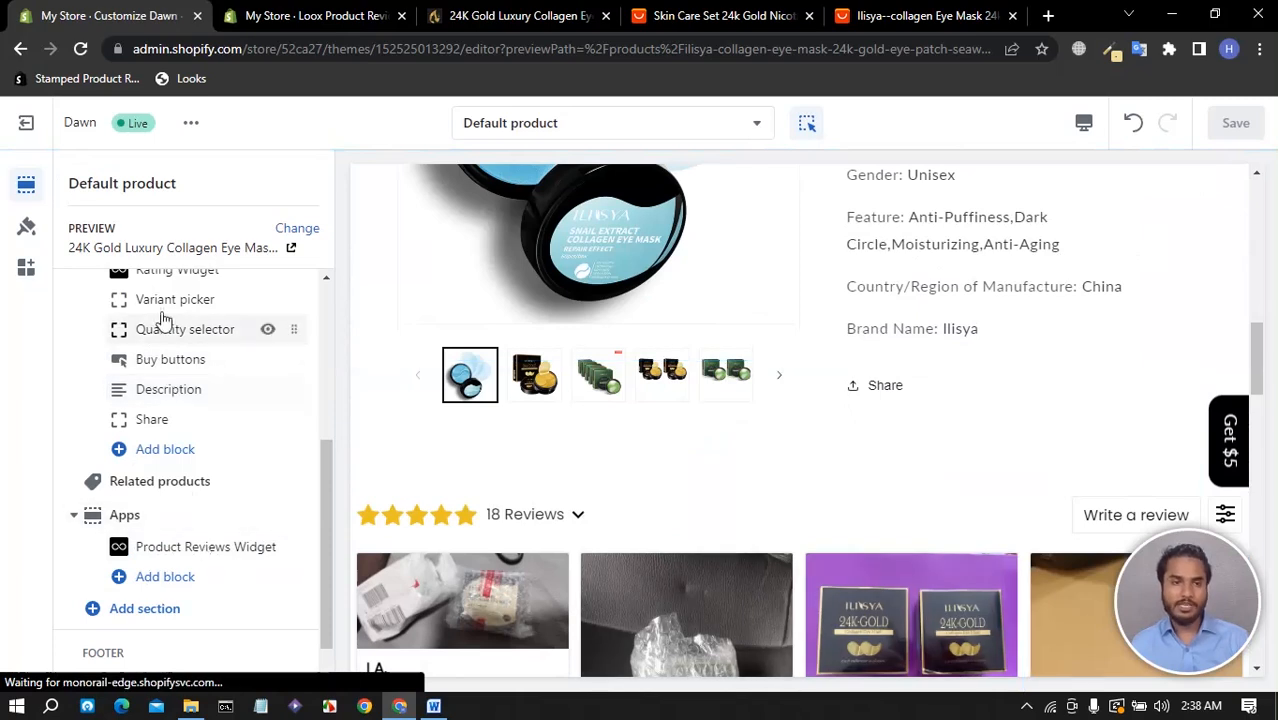
{"action": "scroll", "coordinate": [195, 370], "scroll_direction": "up", "scroll_amount": 4}
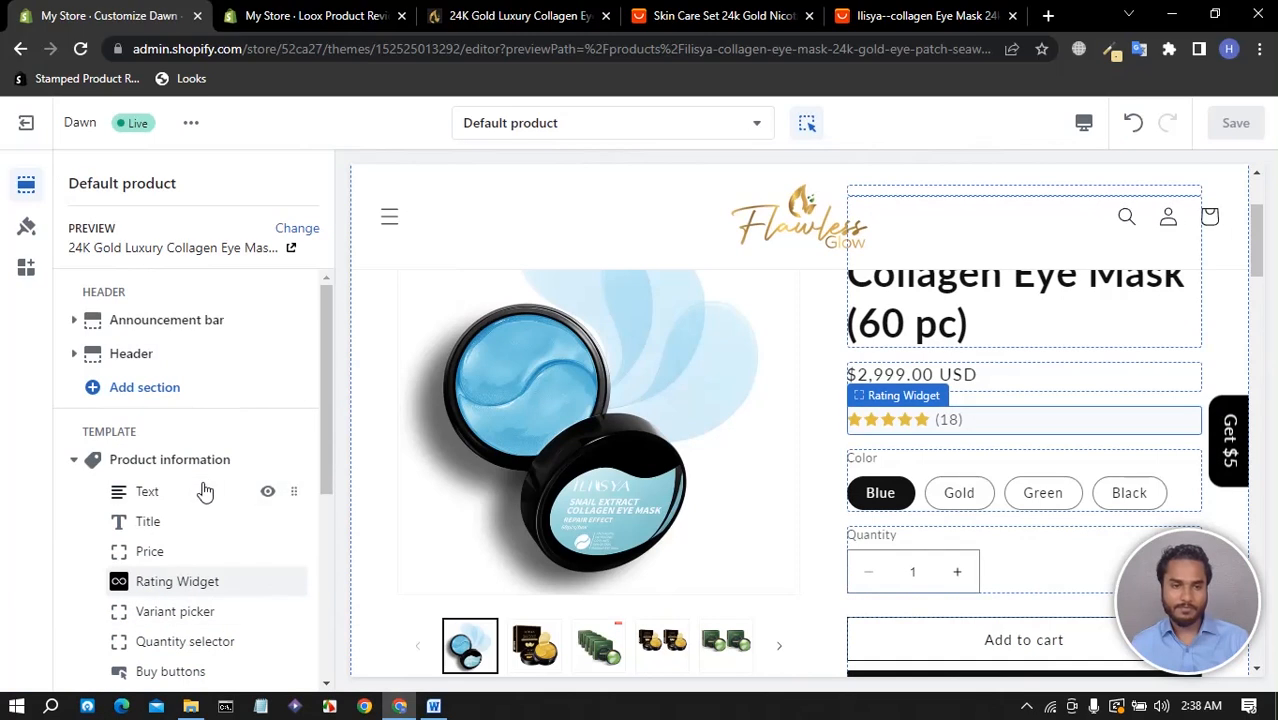
{"action": "scroll", "coordinate": [205, 480], "scroll_direction": "down", "scroll_amount": 3}
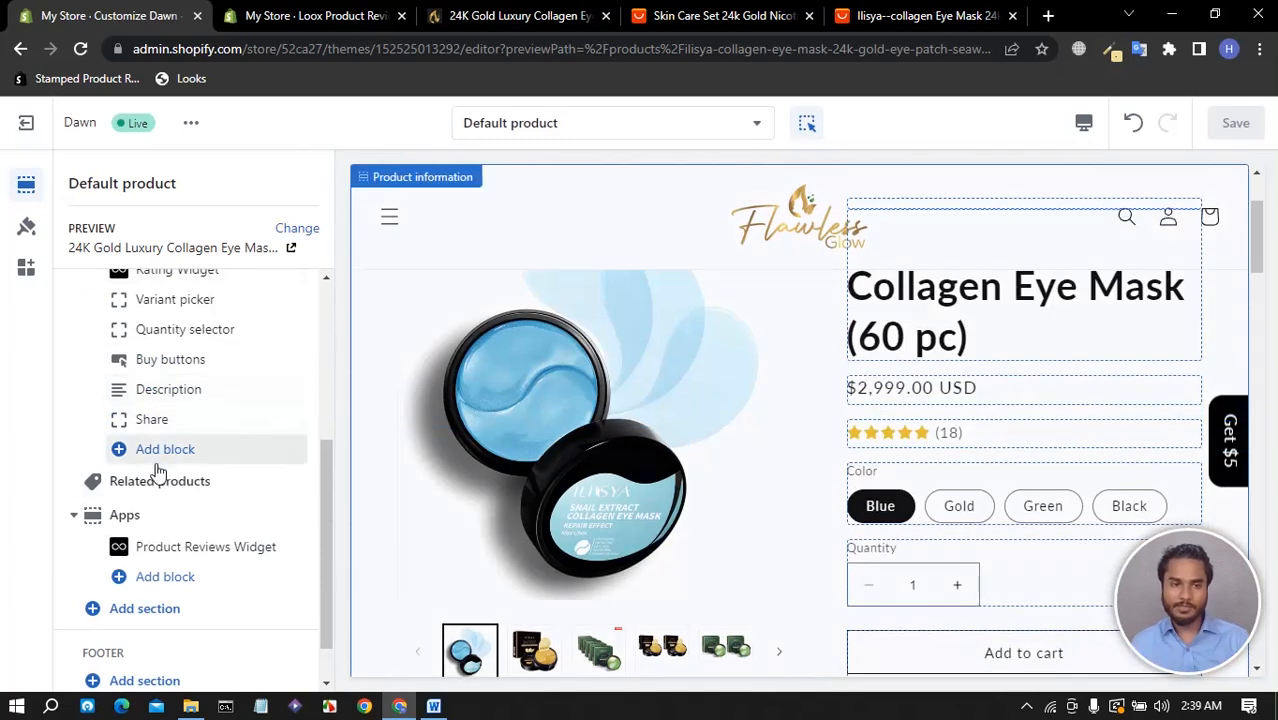
{"action": "left_click", "coordinate": [160, 449]}
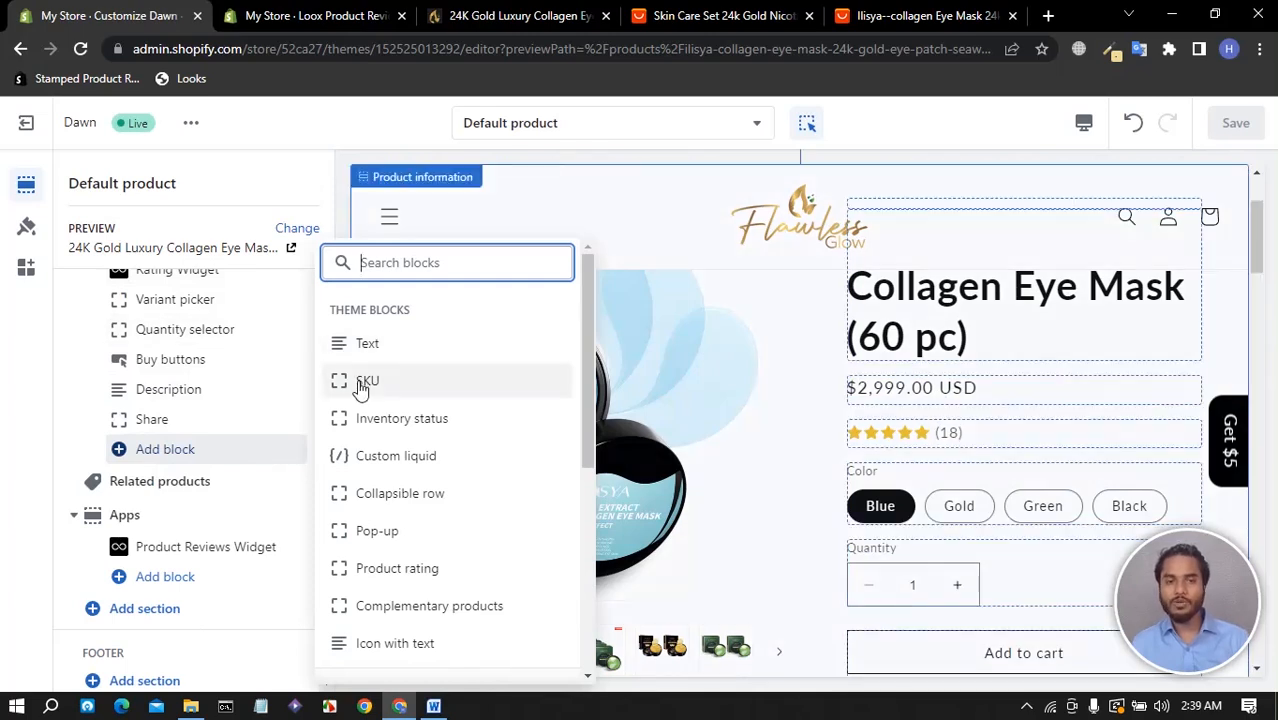
- Switch to the flawless Glow Word document and copy the line "1-2 days processing time on order pages." from the shipping requirements
{"action": "left_click", "coordinate": [433, 706]}
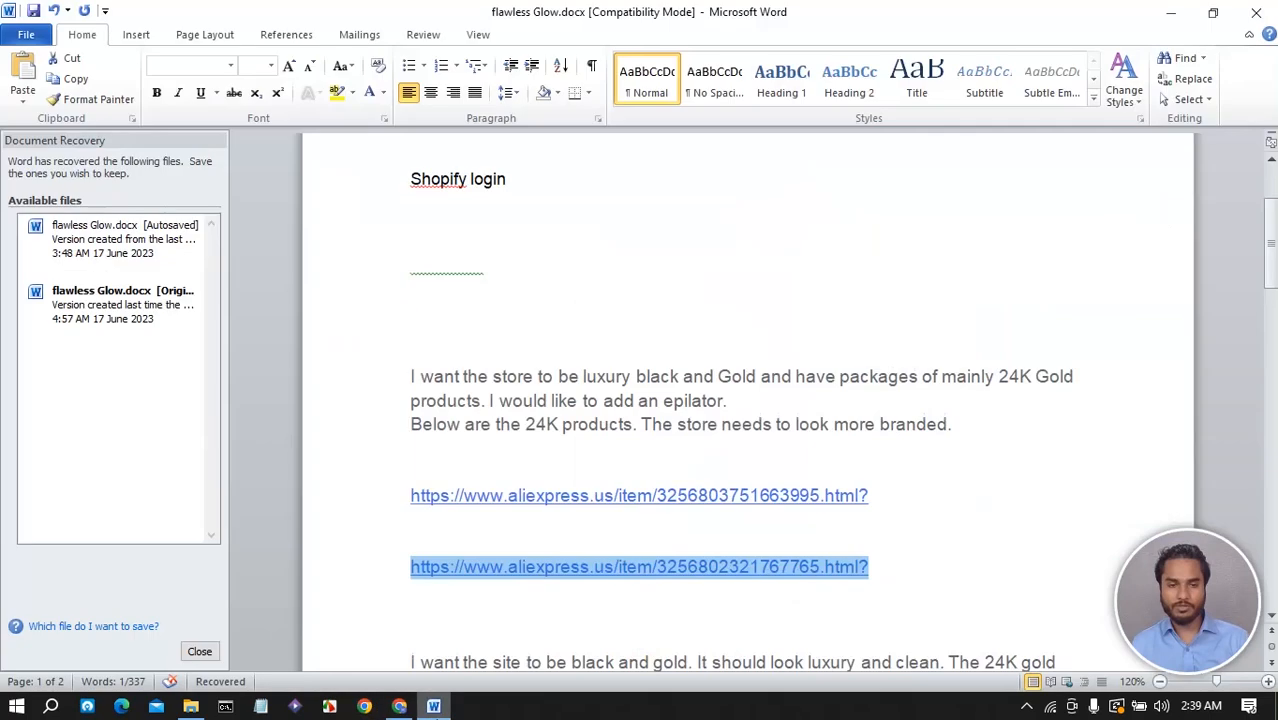
{"action": "scroll", "coordinate": [589, 474], "scroll_direction": "down", "scroll_amount": 3}
{"action": "scroll", "coordinate": [595, 472], "scroll_direction": "down", "scroll_amount": 6}
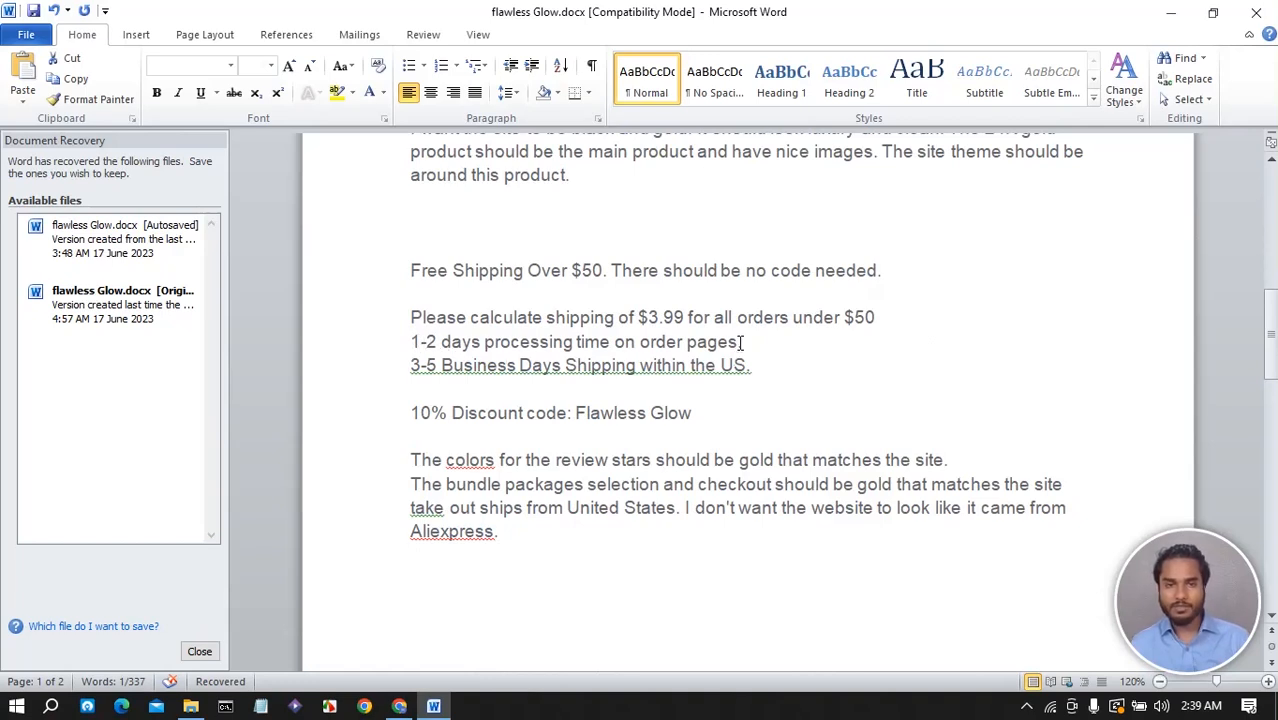
{"action": "left_click_drag", "start_coordinate": [740, 341], "coordinate": [412, 341]}
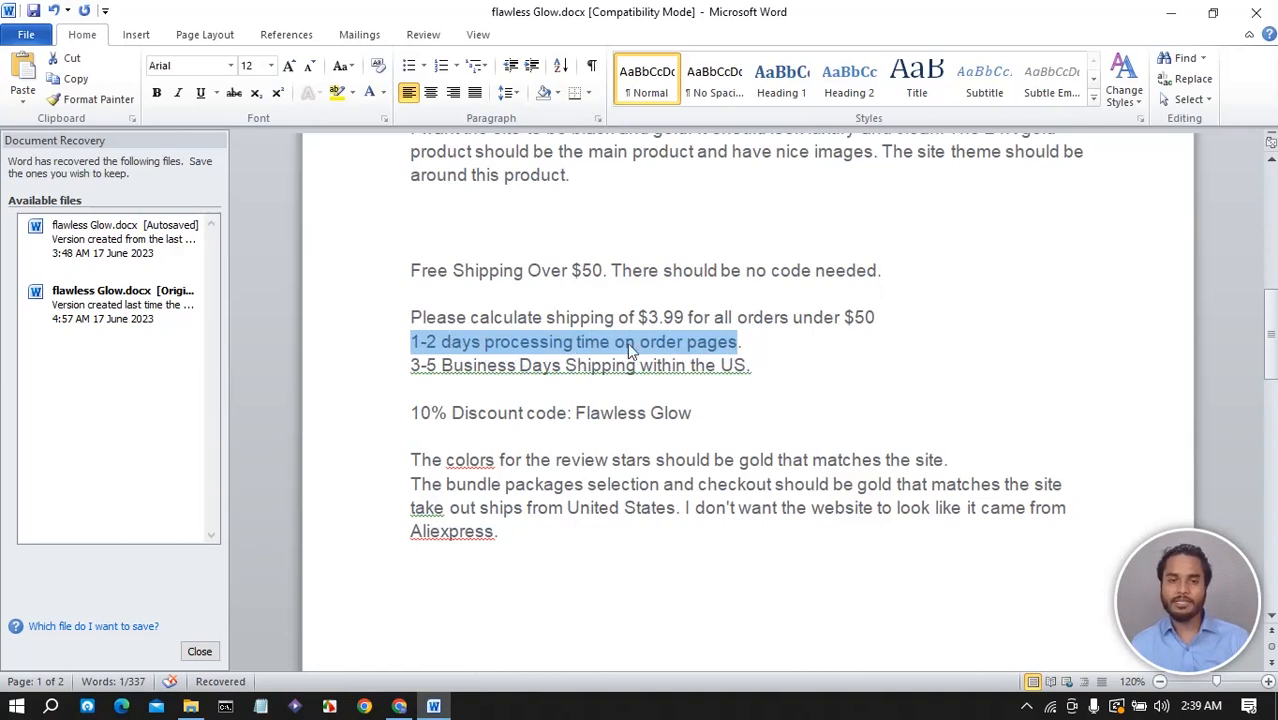
{"action": "left_click_drag", "start_coordinate": [752, 365], "coordinate": [411, 366]}
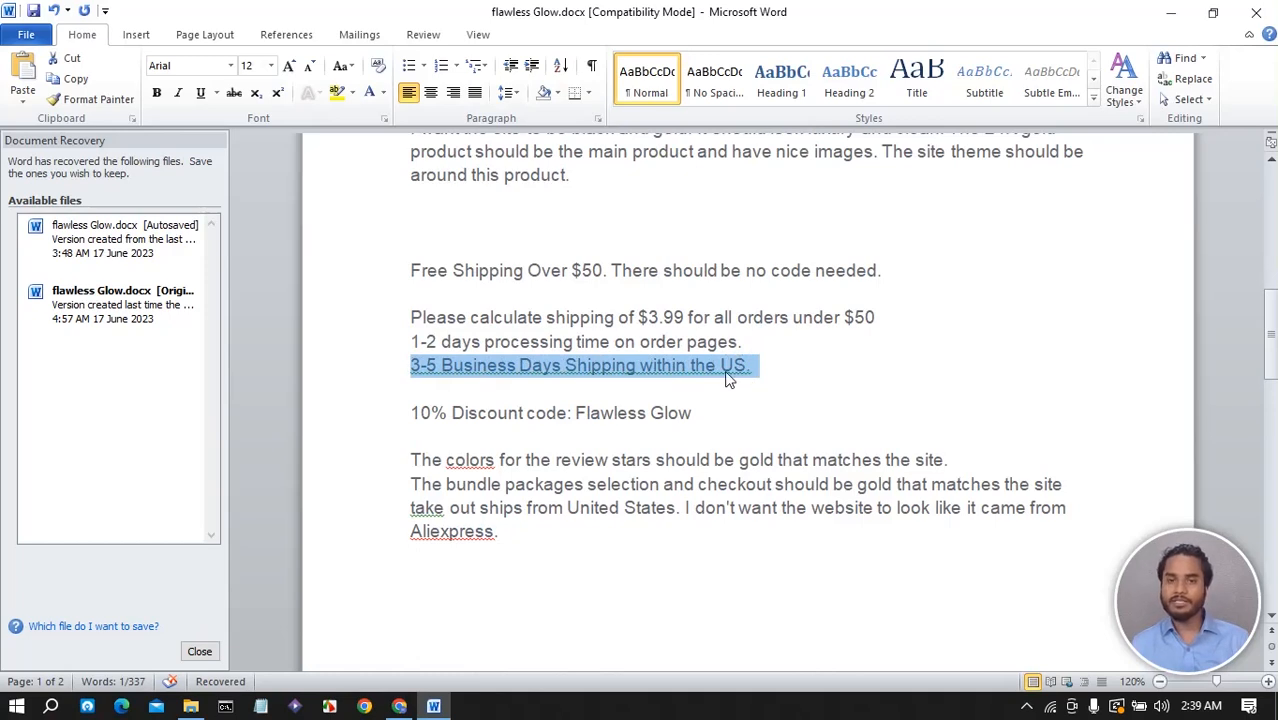
{"action": "left_click", "coordinate": [715, 342]}
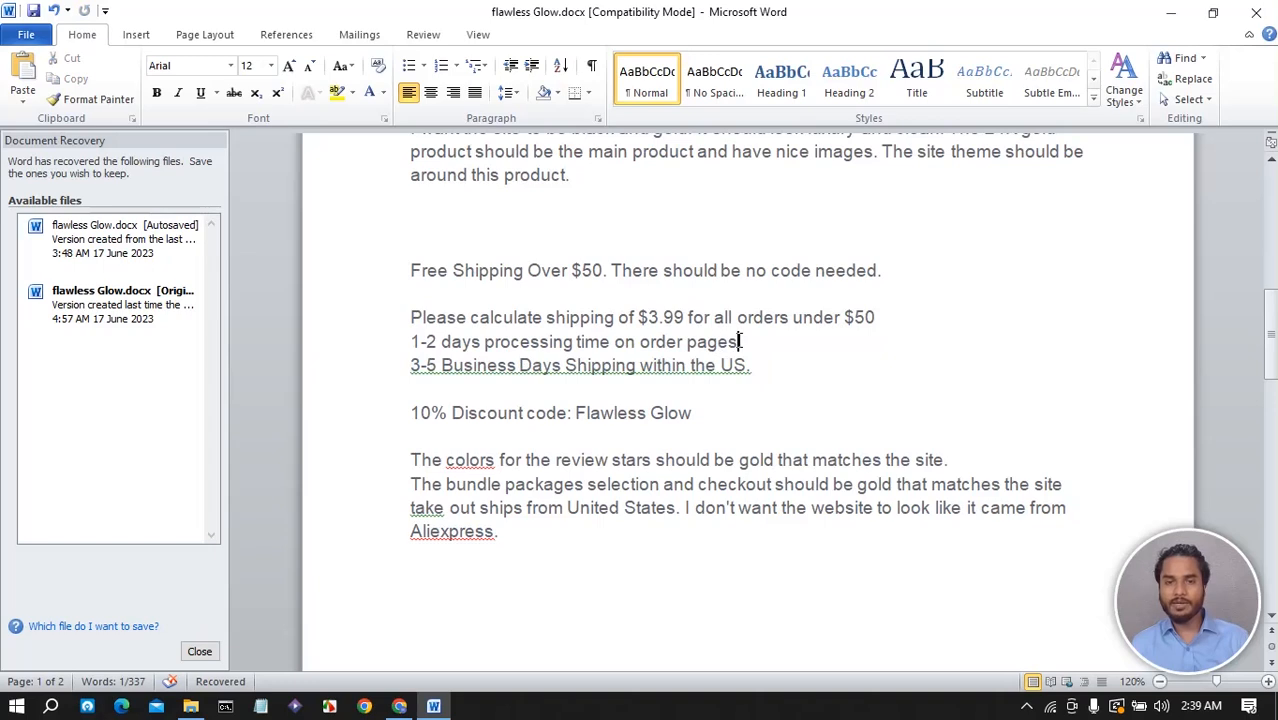
{"action": "left_click_drag", "start_coordinate": [744, 343], "coordinate": [399, 348]}
{"action": "right_click", "coordinate": [474, 344]}
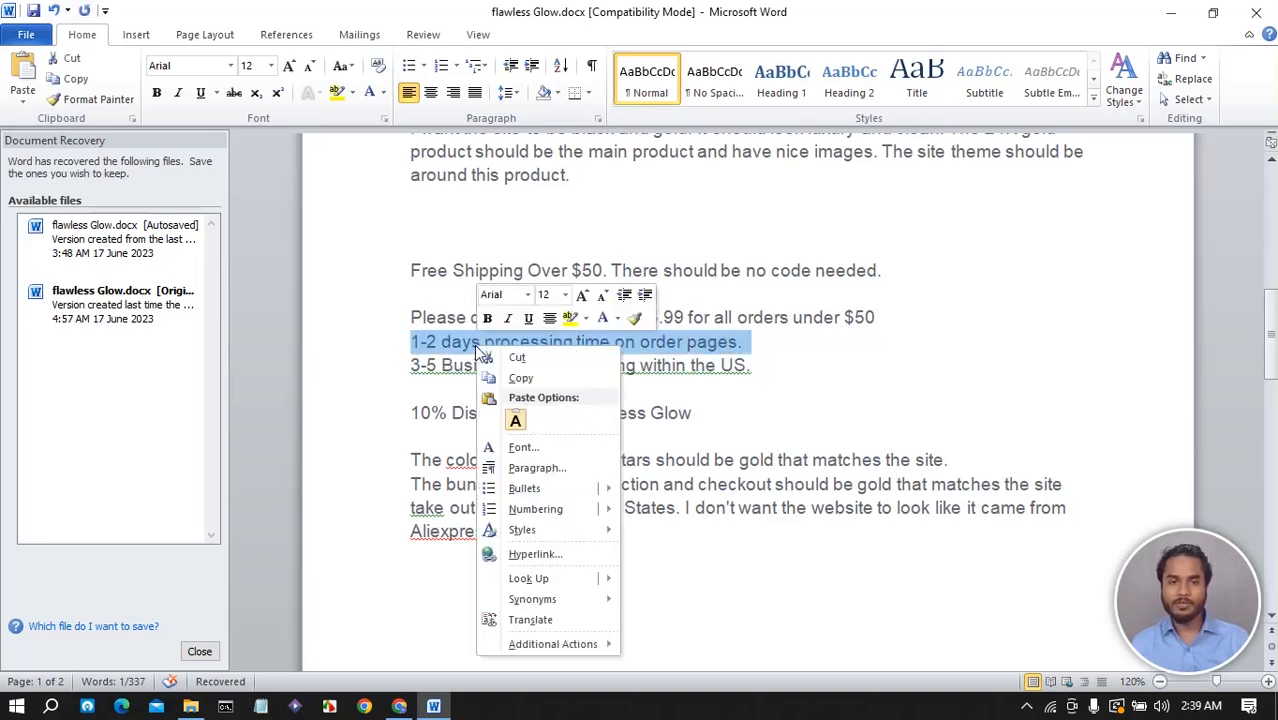
{"action": "left_click", "coordinate": [522, 374]}
- Back in the theme customizer, add a Text block to Product information reading "1-2 days processing time on order pages."
{"action": "left_click", "coordinate": [396, 706]}
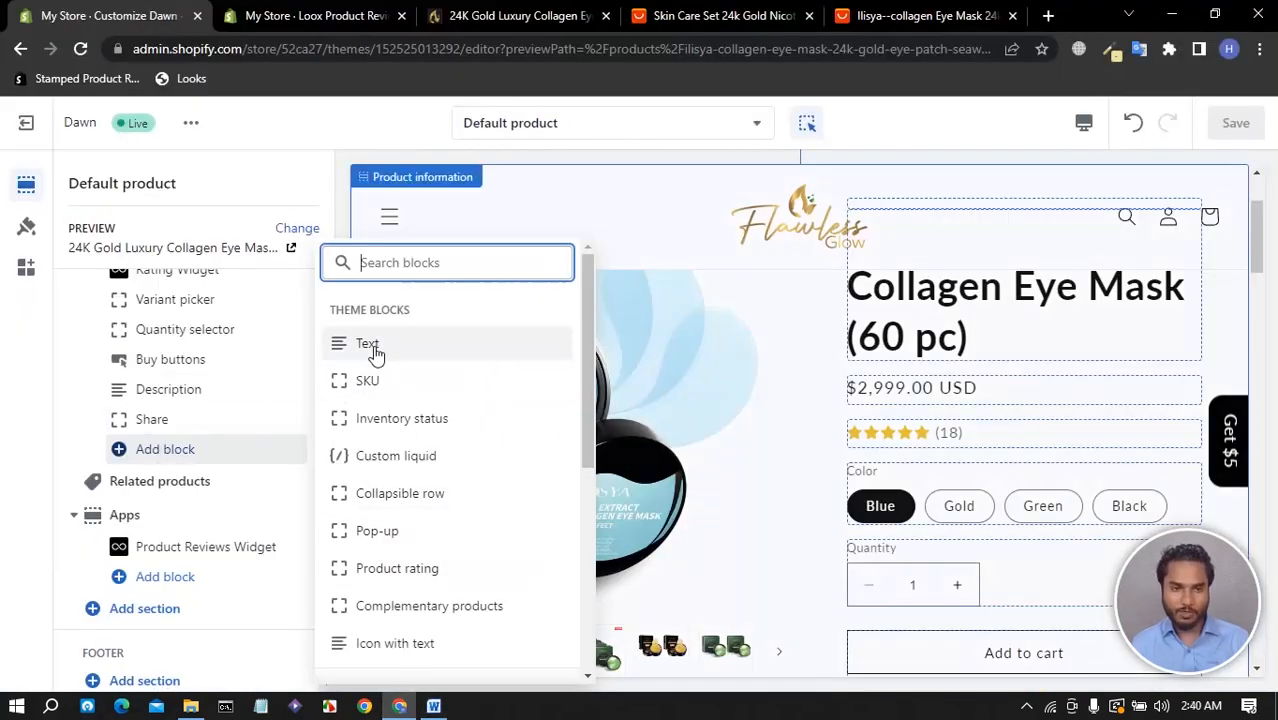
{"action": "key", "text": "Return"}
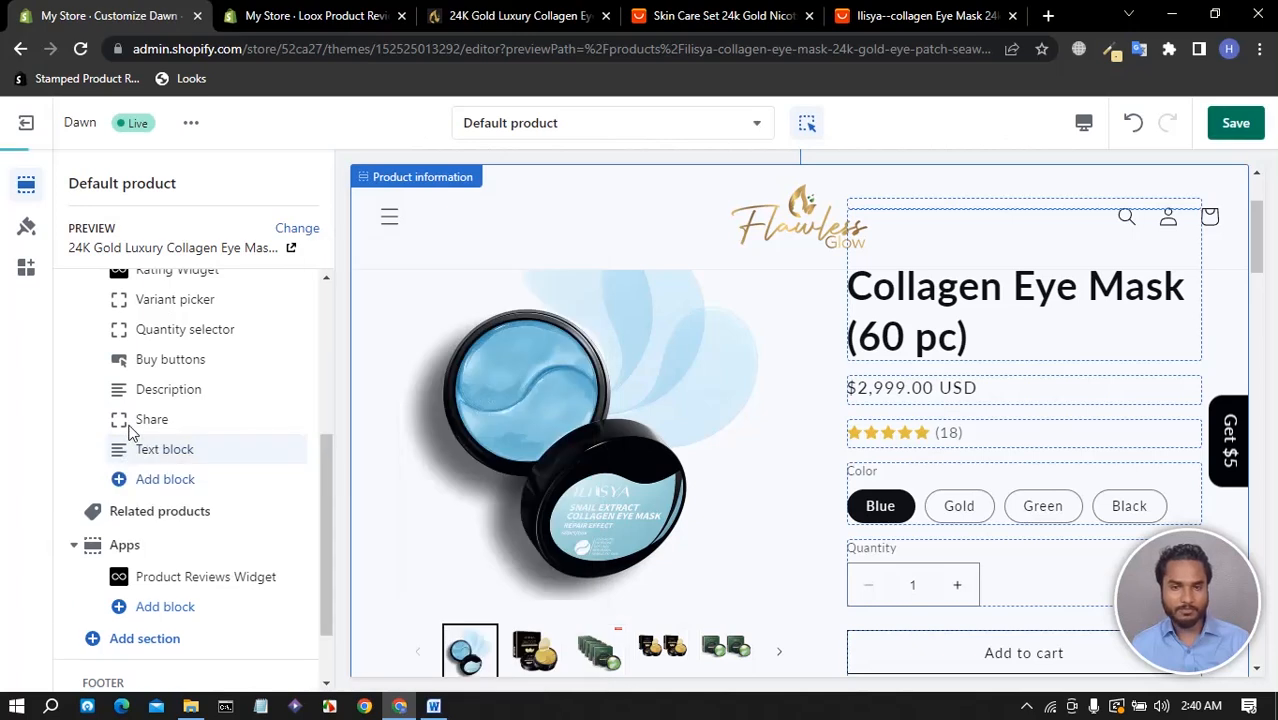
{"action": "left_click", "coordinate": [163, 460]}
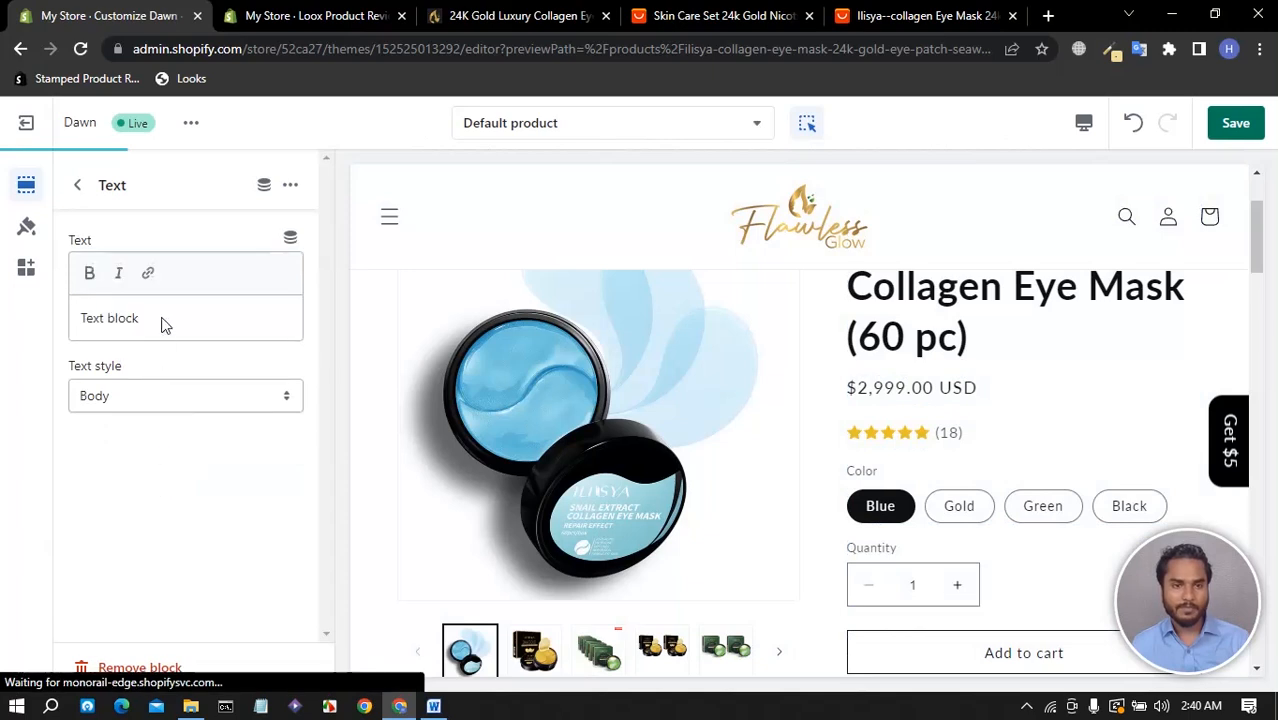
{"action": "left_click", "coordinate": [160, 320]}
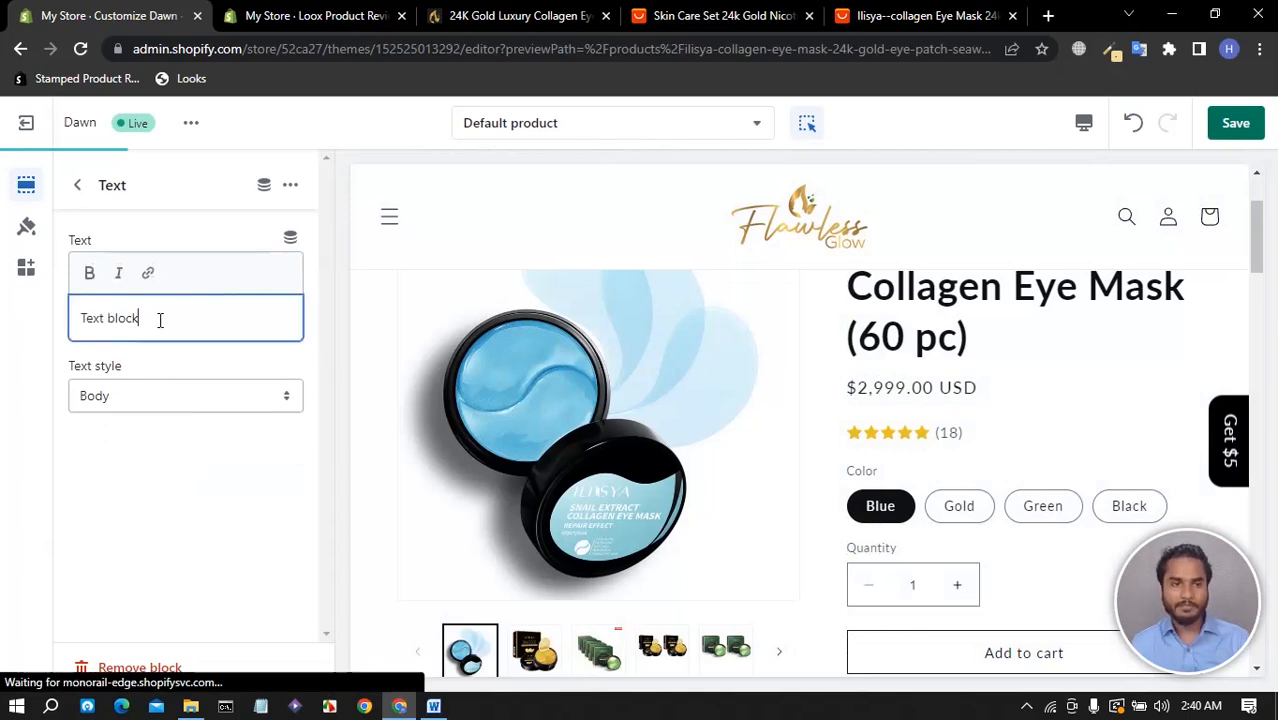
{"action": "left_click_drag", "start_coordinate": [160, 320], "coordinate": [58, 320]}
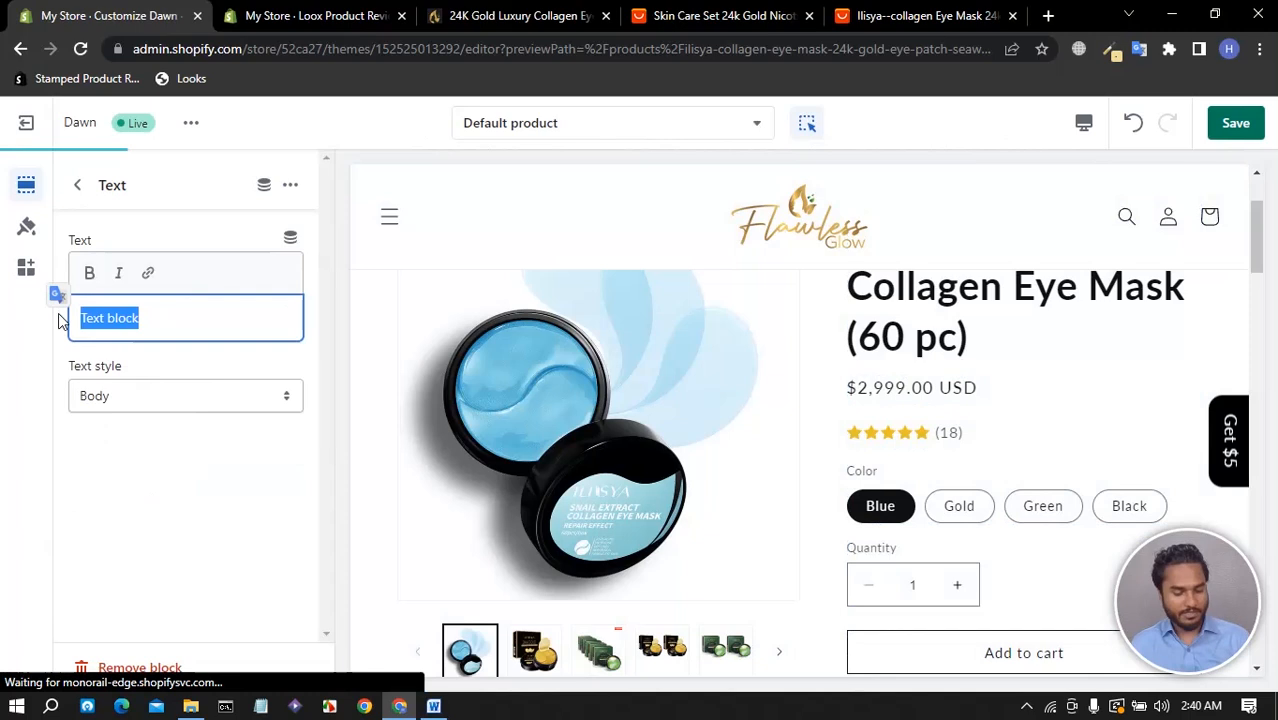
{"action": "key", "text": "ctrl+v"}
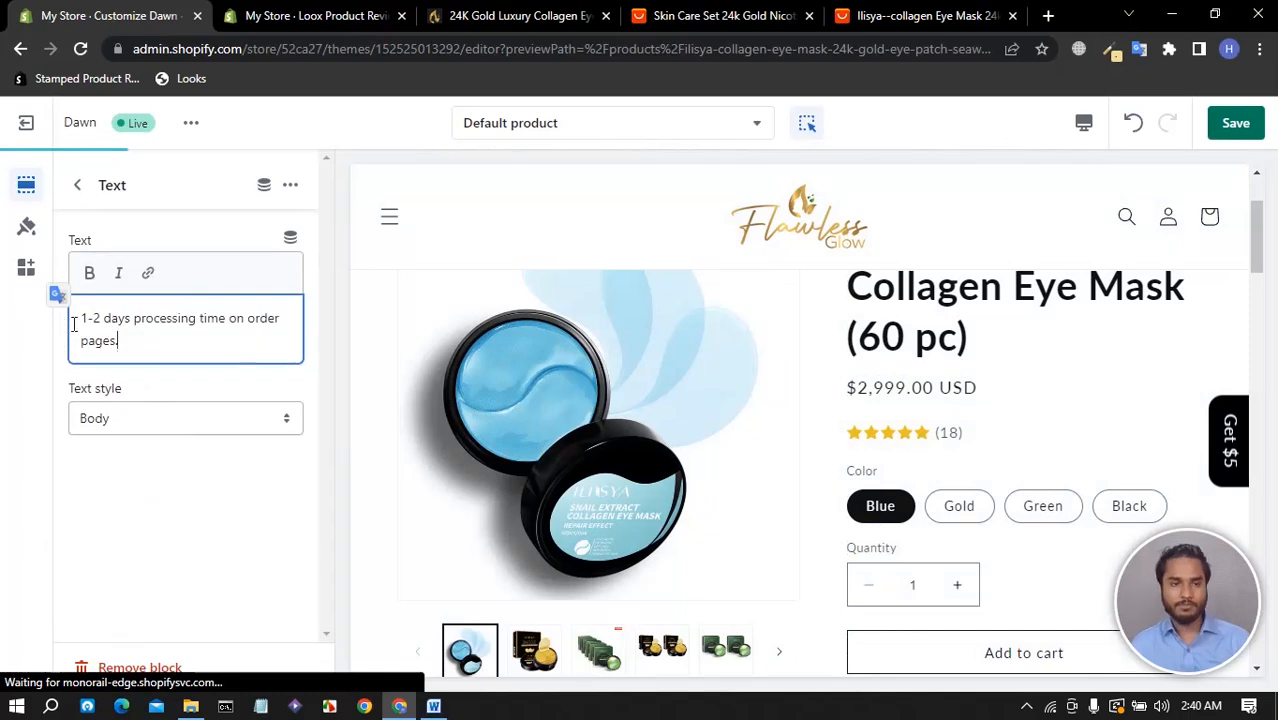
- Remove the Description block from the Product information section and check the area below Share in the preview
{"action": "left_click", "coordinate": [944, 434]}
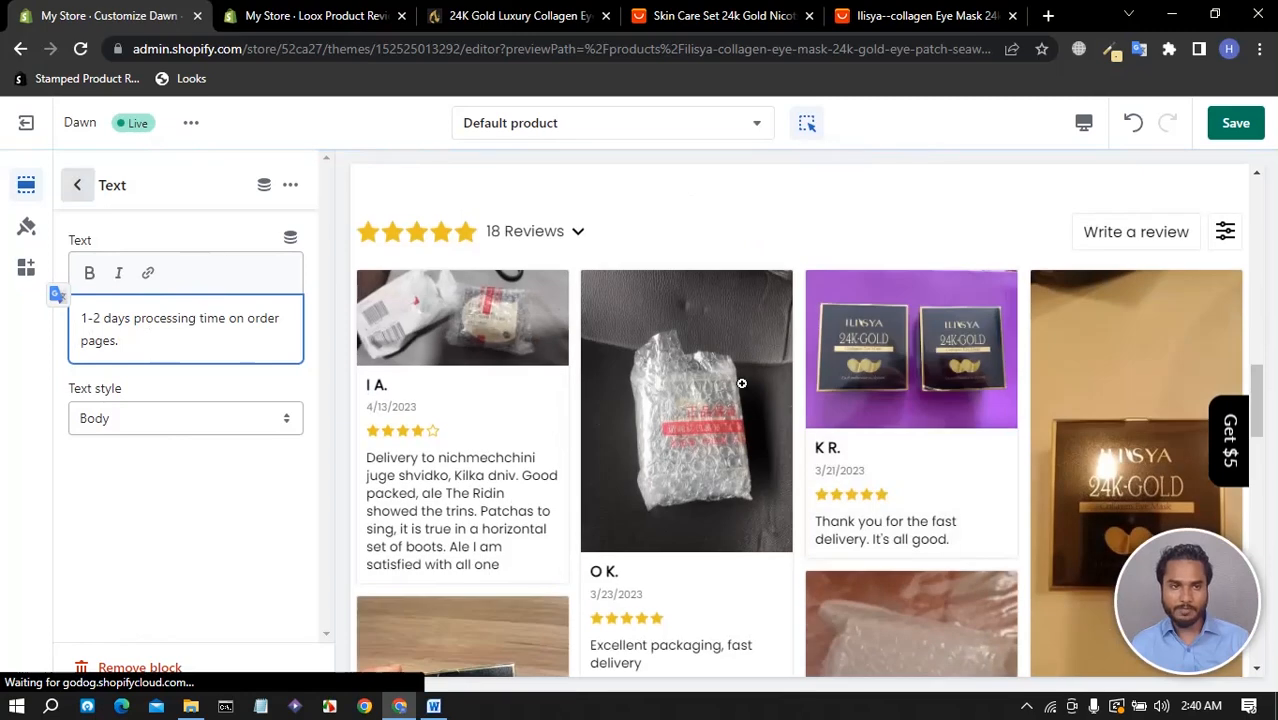
{"action": "scroll", "coordinate": [815, 418], "scroll_direction": "up", "scroll_amount": 3}
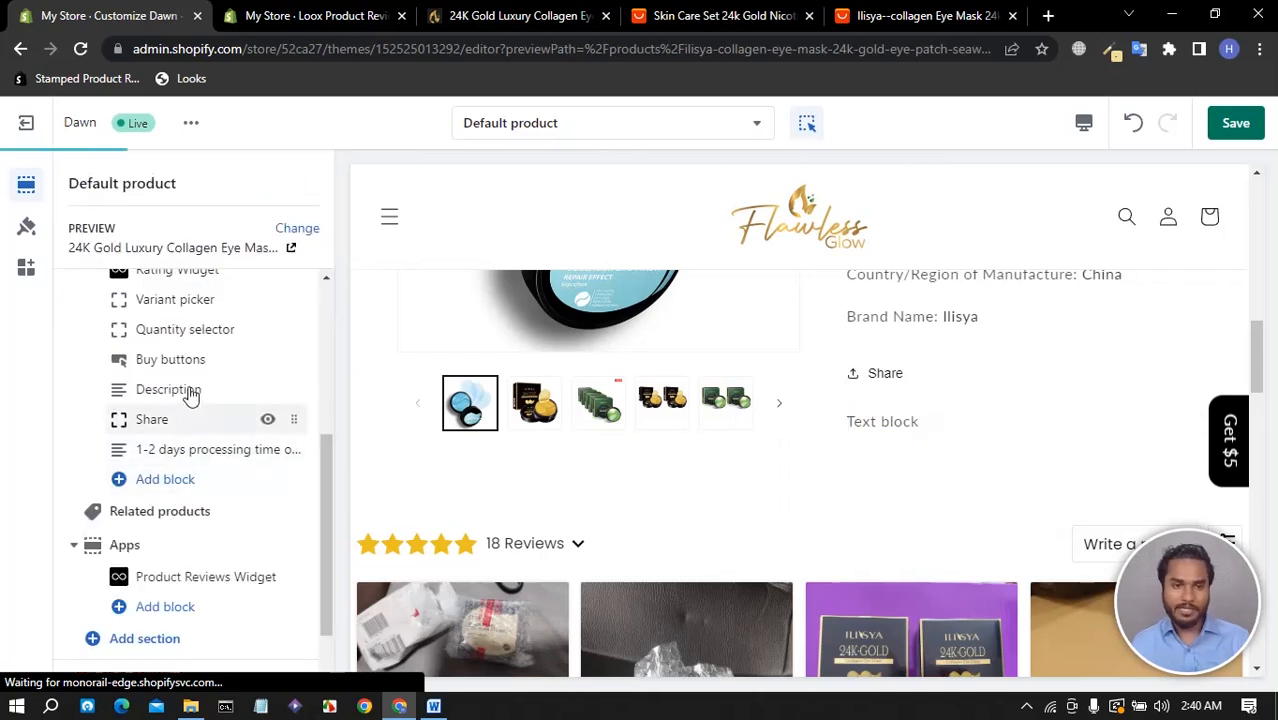
{"action": "left_click", "coordinate": [187, 418]}
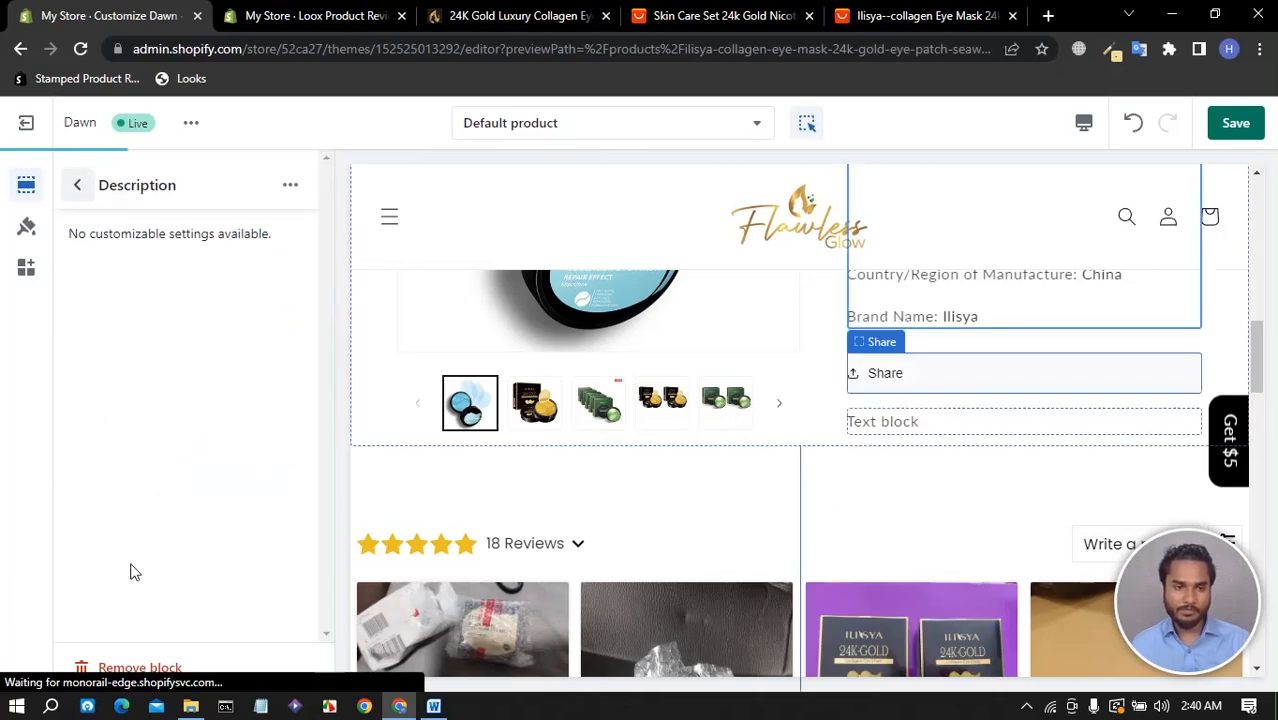
{"action": "left_click", "coordinate": [128, 666]}
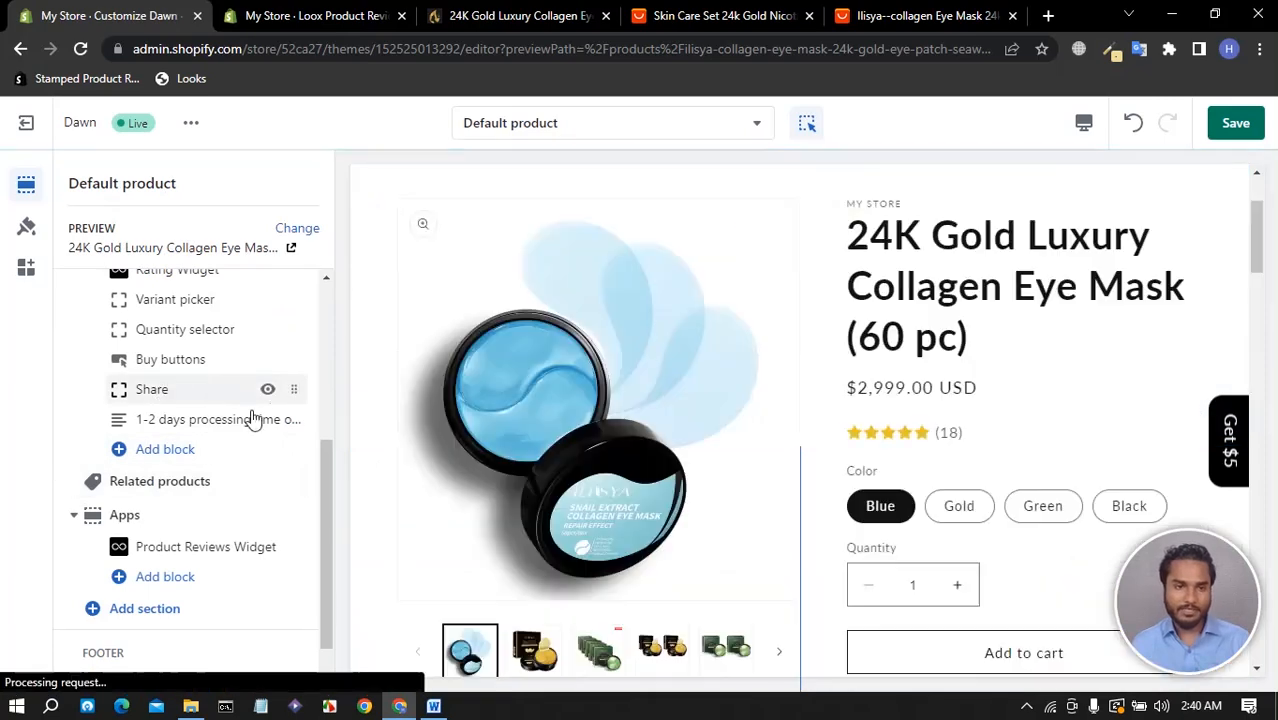
{"action": "scroll", "coordinate": [960, 460], "scroll_direction": "down", "scroll_amount": 3}
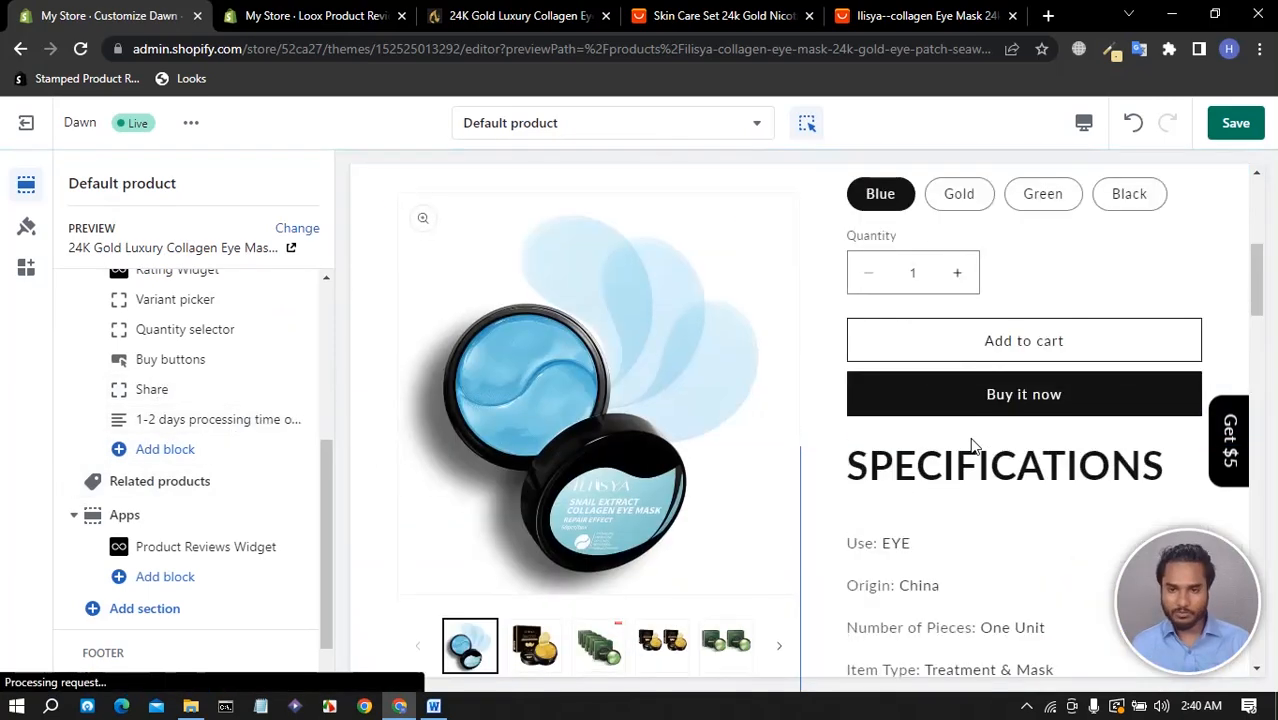
{"action": "scroll", "coordinate": [970, 445], "scroll_direction": "down", "scroll_amount": 3}
{"action": "scroll", "coordinate": [972, 445], "scroll_direction": "down", "scroll_amount": 3}
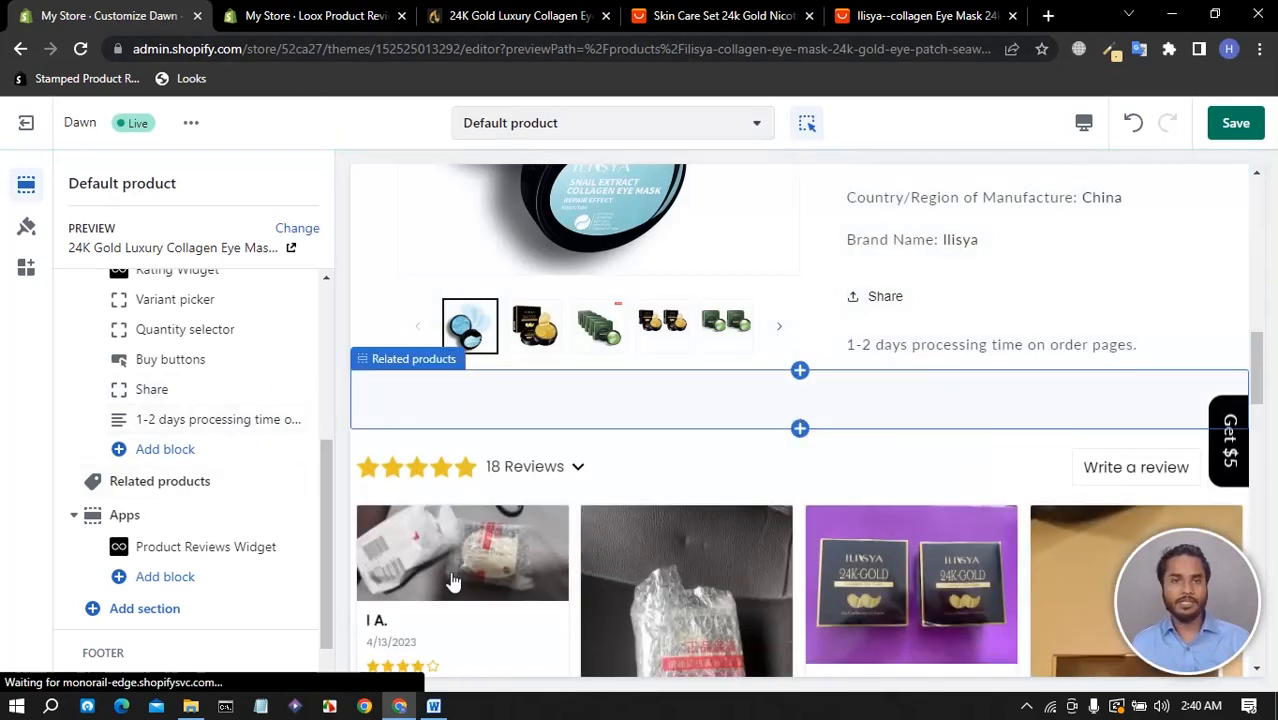
- Switch to the flawless Glow Word document and try to copy the line "3-5 Business Days Shipping within the US."
{"action": "left_click", "coordinate": [434, 706]}
{"action": "left_click_drag", "start_coordinate": [751, 365], "coordinate": [406, 365]}
{"action": "right_click", "coordinate": [446, 370]}
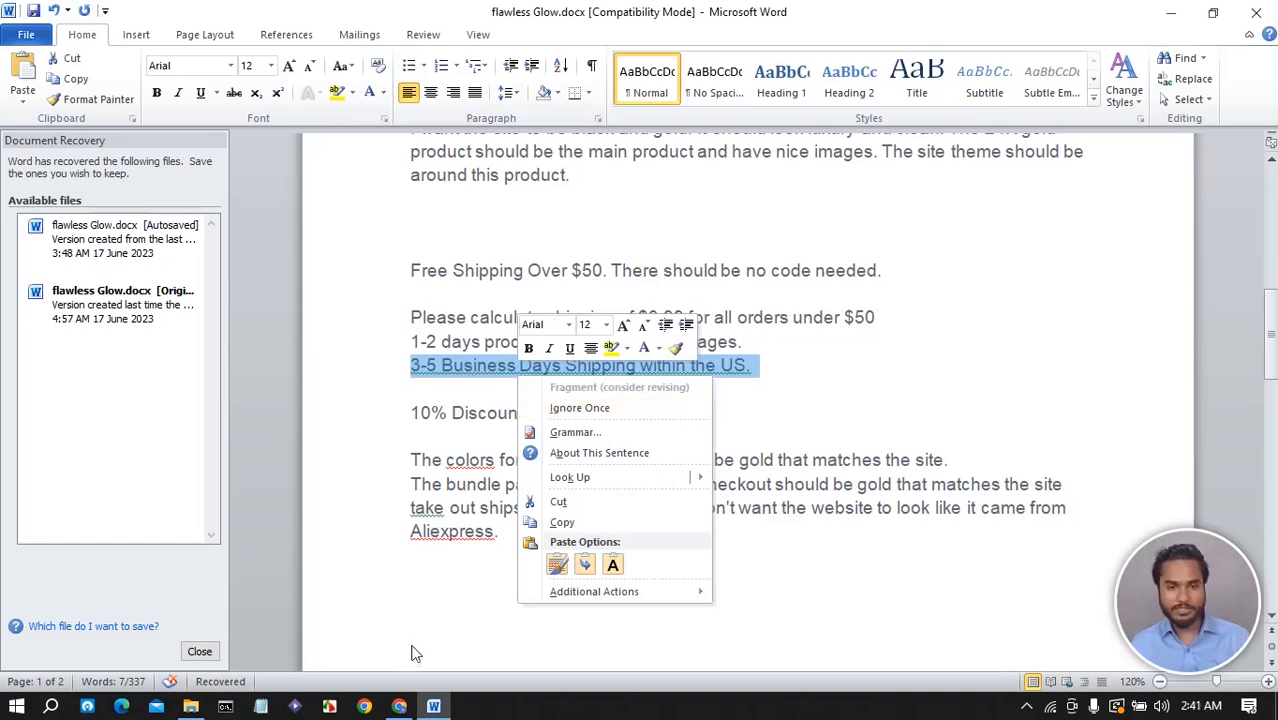
- In the theme customizer, add a second Text block to Product information, replace its placeholder with the clipboard text, and save the template
{"action": "left_click", "coordinate": [399, 706]}
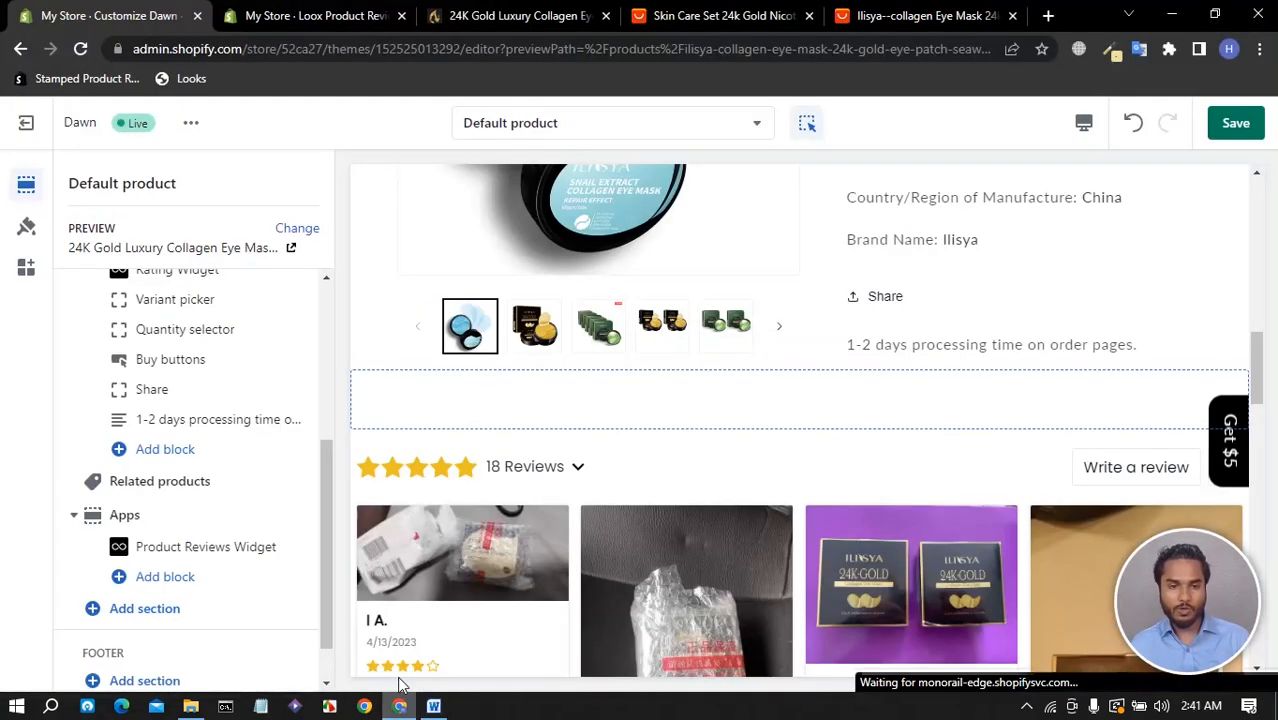
{"action": "left_click", "coordinate": [162, 452]}
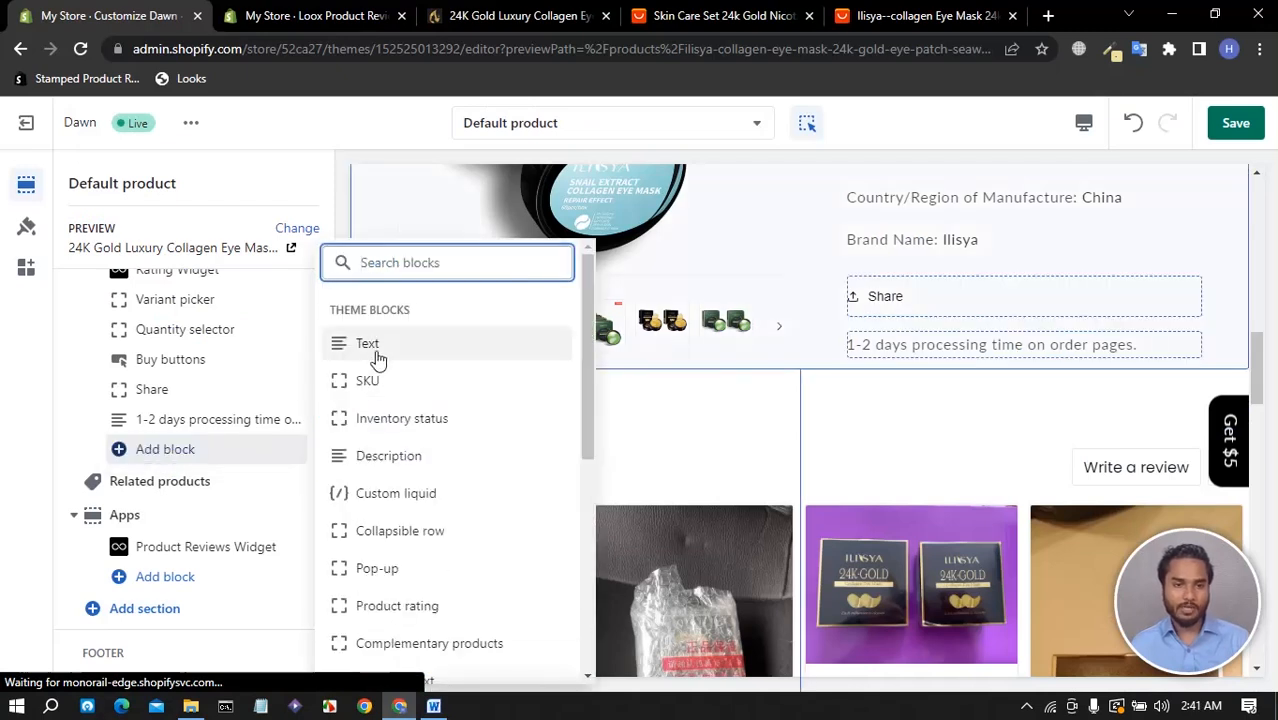
{"action": "left_click", "coordinate": [378, 345]}
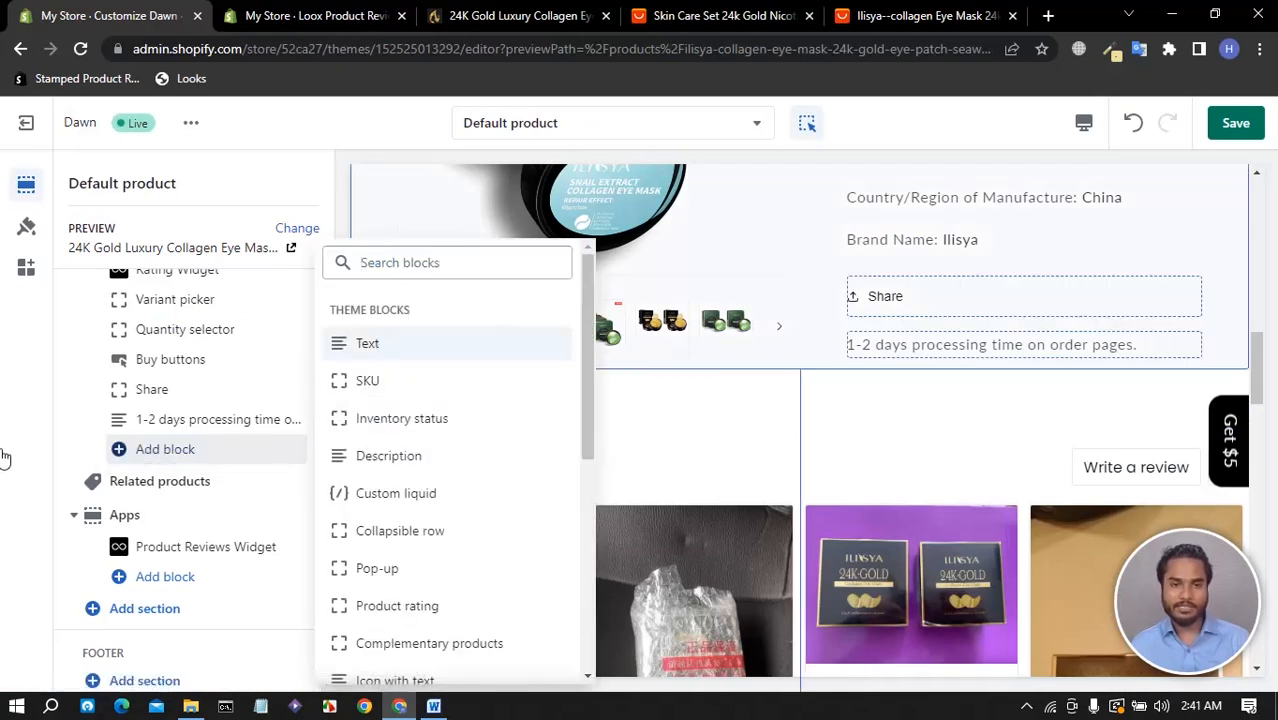
{"action": "left_click", "coordinate": [166, 451]}
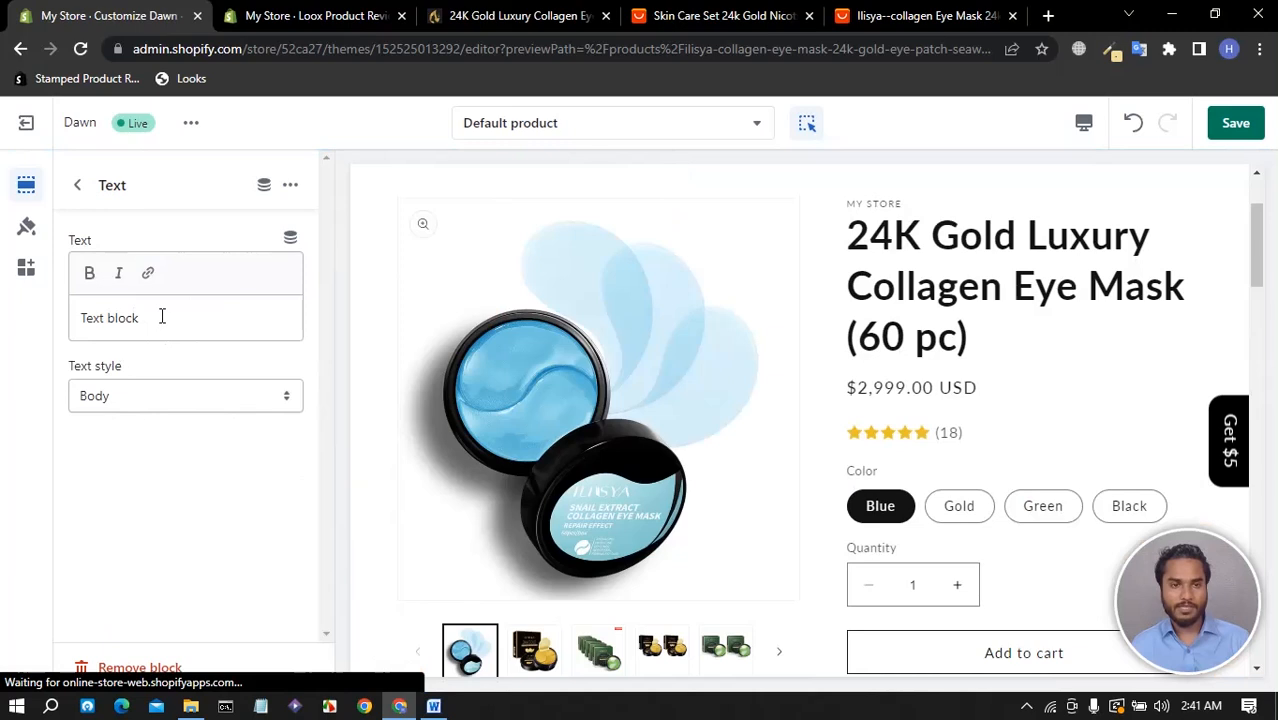
{"action": "left_click_drag", "start_coordinate": [162, 316], "coordinate": [60, 315]}
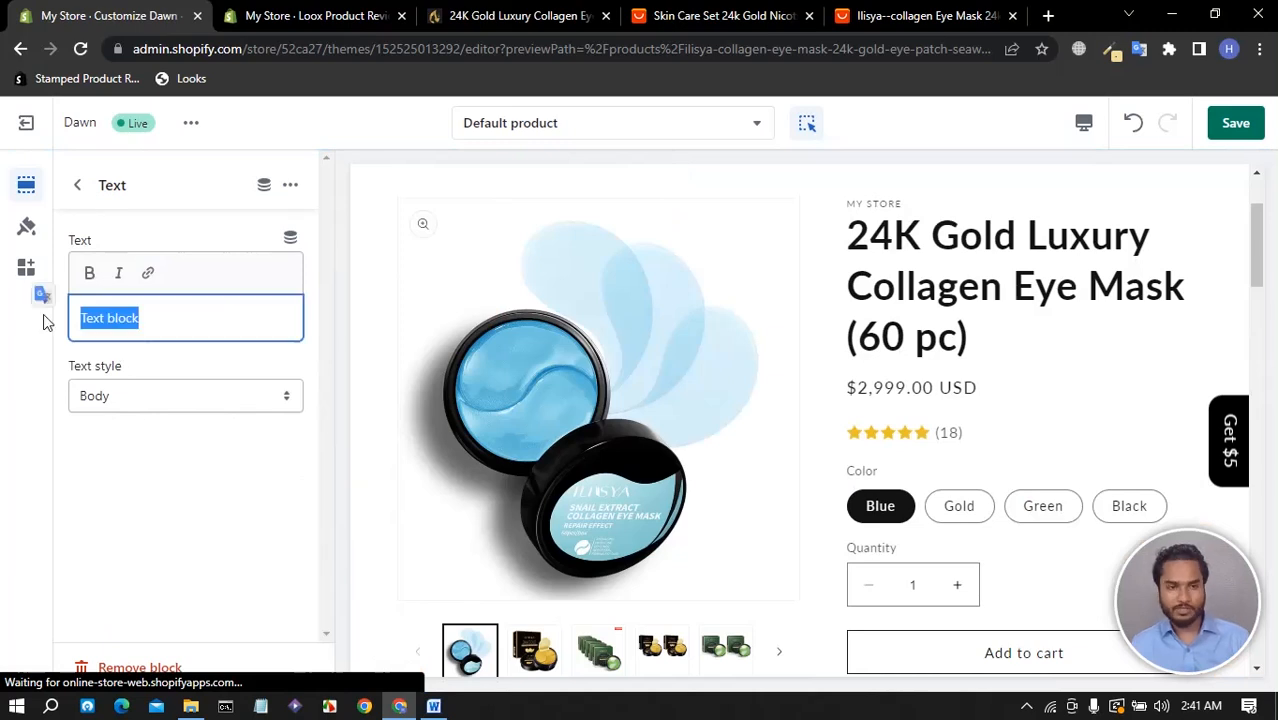
{"action": "key", "text": "ctrl+v"}
{"action": "left_click", "coordinate": [1254, 124]}
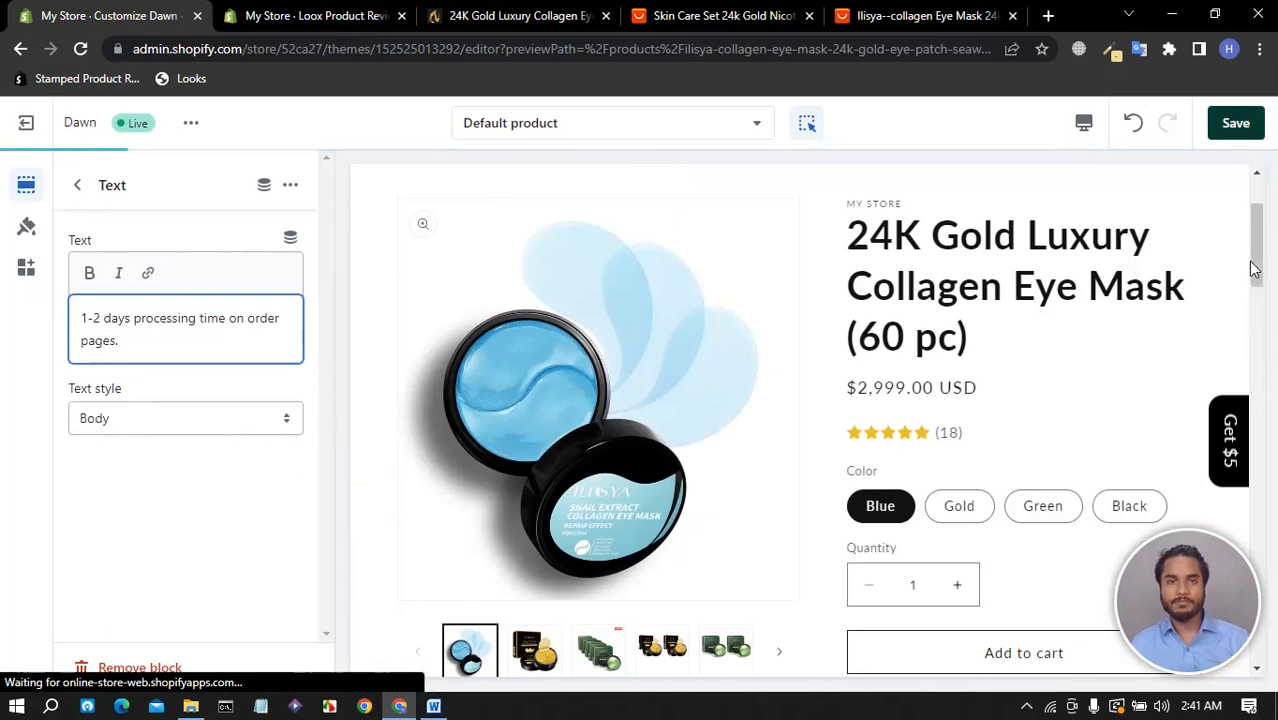
- Switch to the storefront page of the 24K Gold eye mask, reload it, and examine the text blocks below Share
{"action": "left_click", "coordinate": [495, 17]}
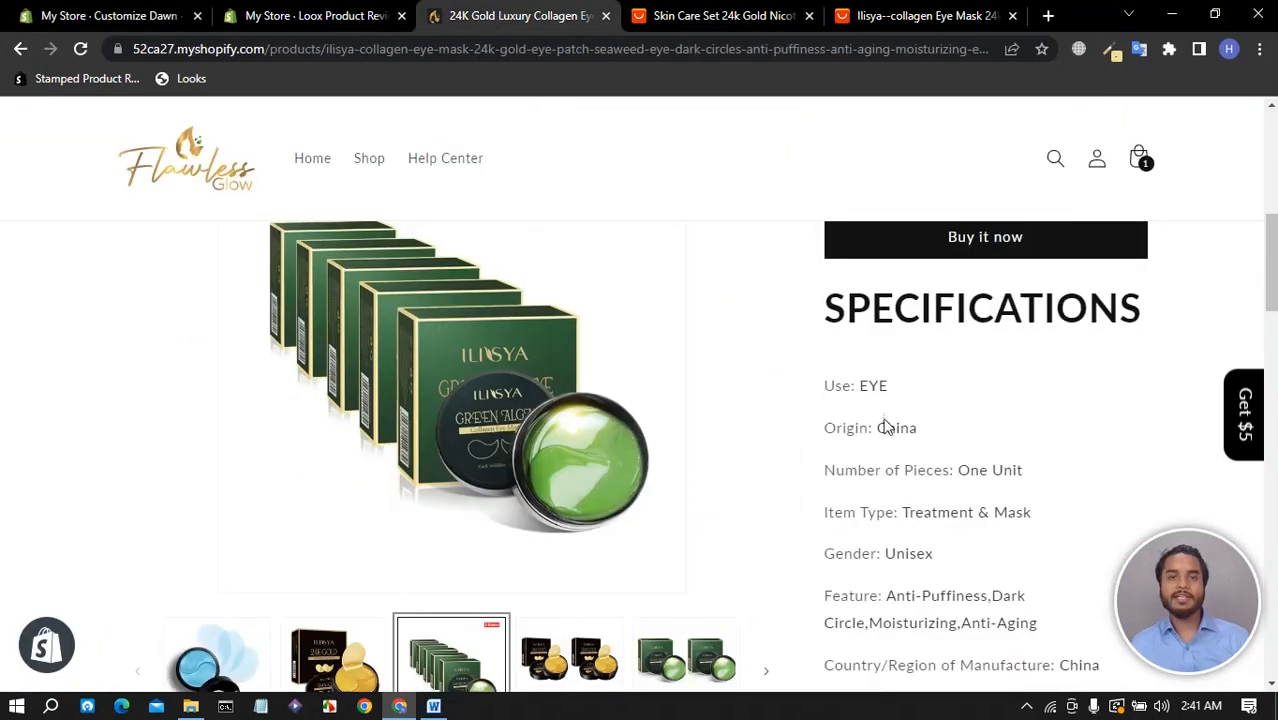
{"action": "scroll", "coordinate": [890, 430], "scroll_direction": "down", "scroll_amount": 3}
{"action": "scroll", "coordinate": [922, 434], "scroll_direction": "up", "scroll_amount": 6}
{"action": "scroll", "coordinate": [926, 441], "scroll_direction": "down", "scroll_amount": 4}
{"action": "scroll", "coordinate": [926, 441], "scroll_direction": "down", "scroll_amount": 2}
{"action": "scroll", "coordinate": [924, 437], "scroll_direction": "up", "scroll_amount": 3}
{"action": "scroll", "coordinate": [868, 379], "scroll_direction": "down", "scroll_amount": 5}
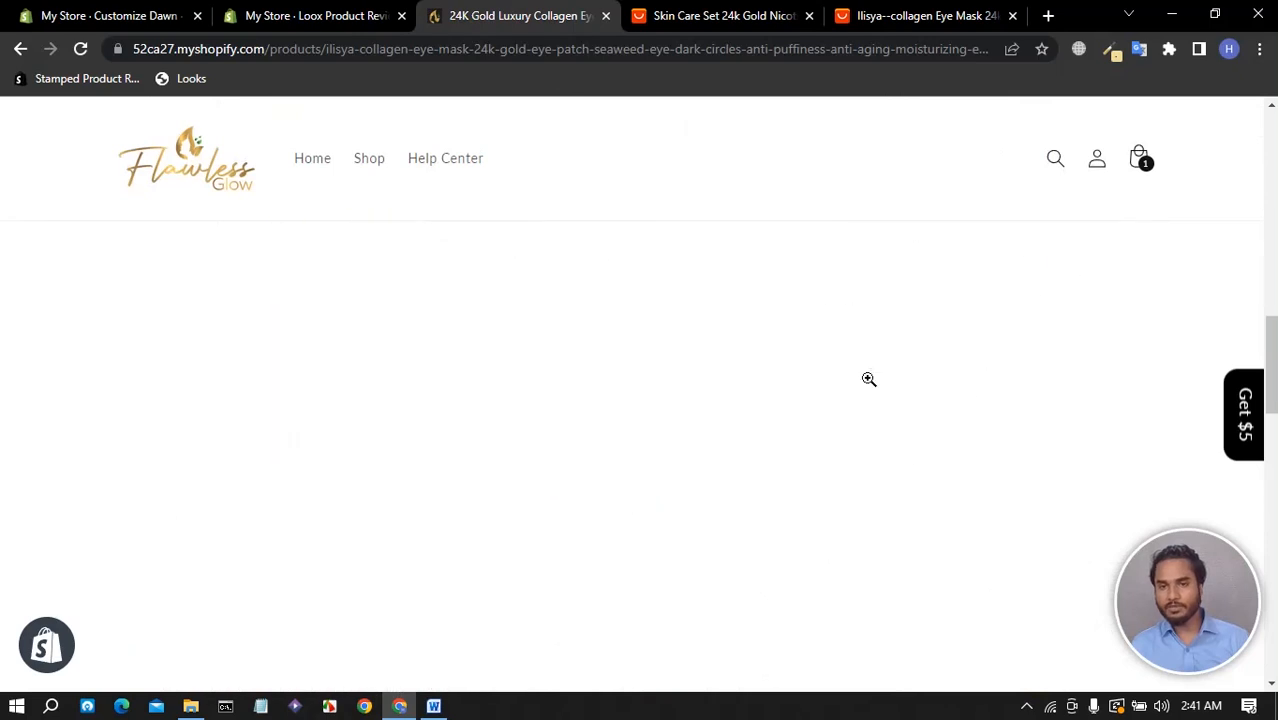
{"action": "scroll", "coordinate": [898, 383], "scroll_direction": "up", "scroll_amount": 5}
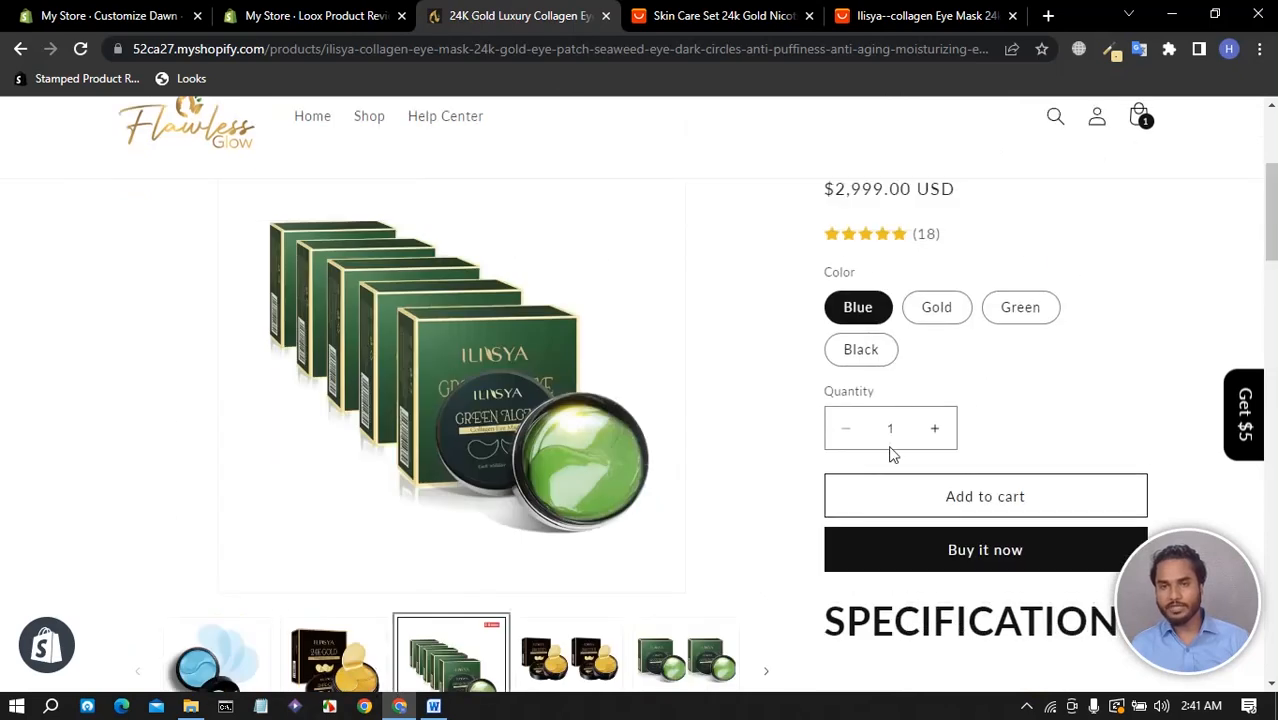
{"action": "left_click", "coordinate": [82, 48]}
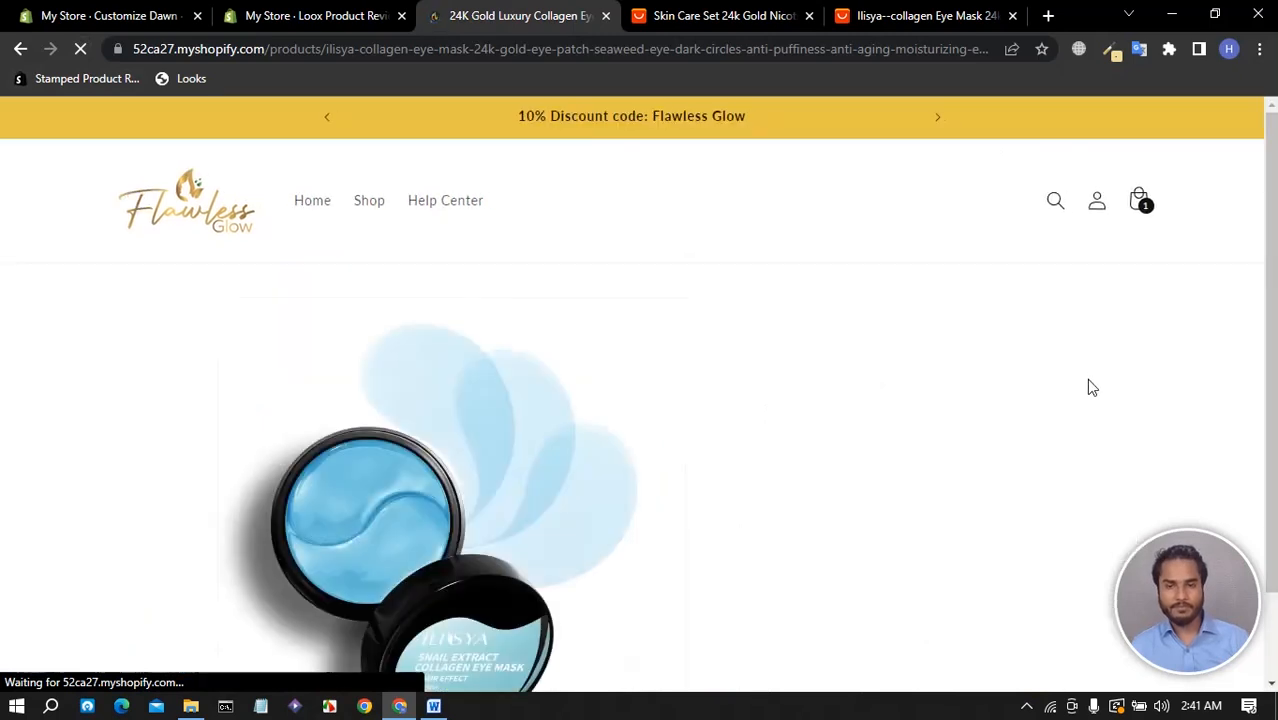
{"action": "scroll", "coordinate": [1000, 395], "scroll_direction": "down", "scroll_amount": 2}
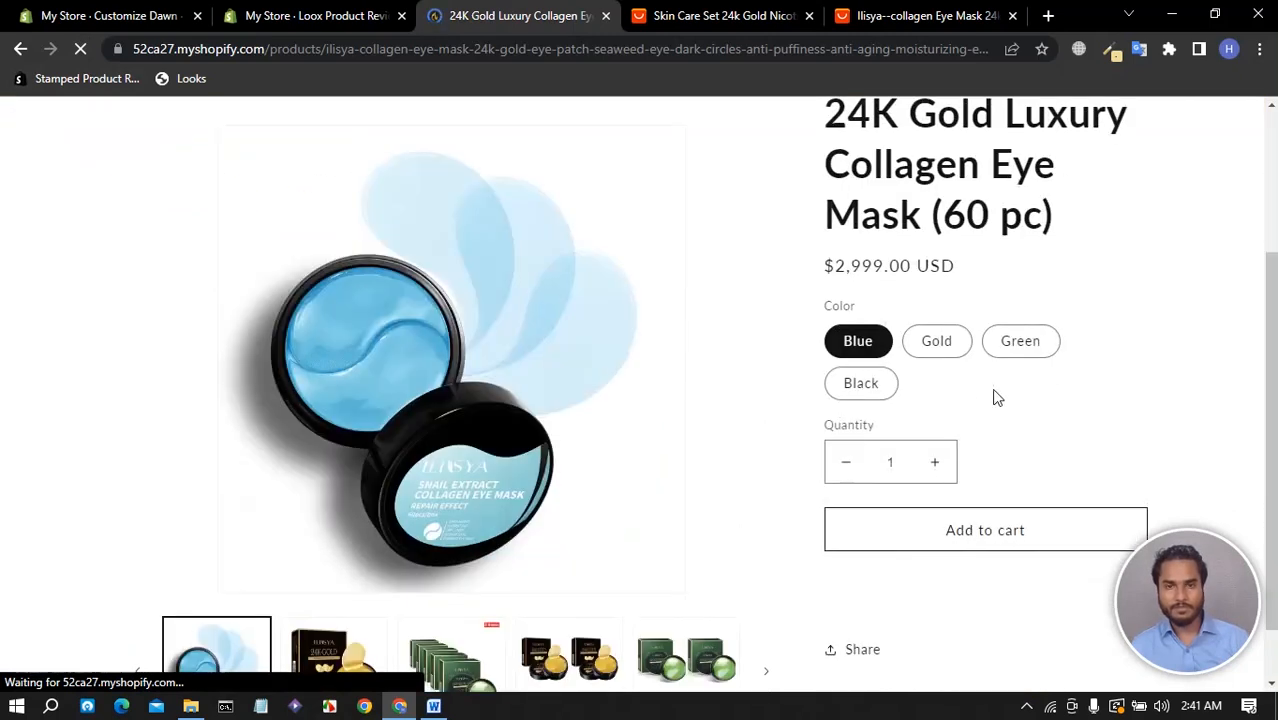
{"action": "scroll", "coordinate": [995, 397], "scroll_direction": "down", "scroll_amount": 1}
{"action": "scroll", "coordinate": [994, 388], "scroll_direction": "down", "scroll_amount": 3}
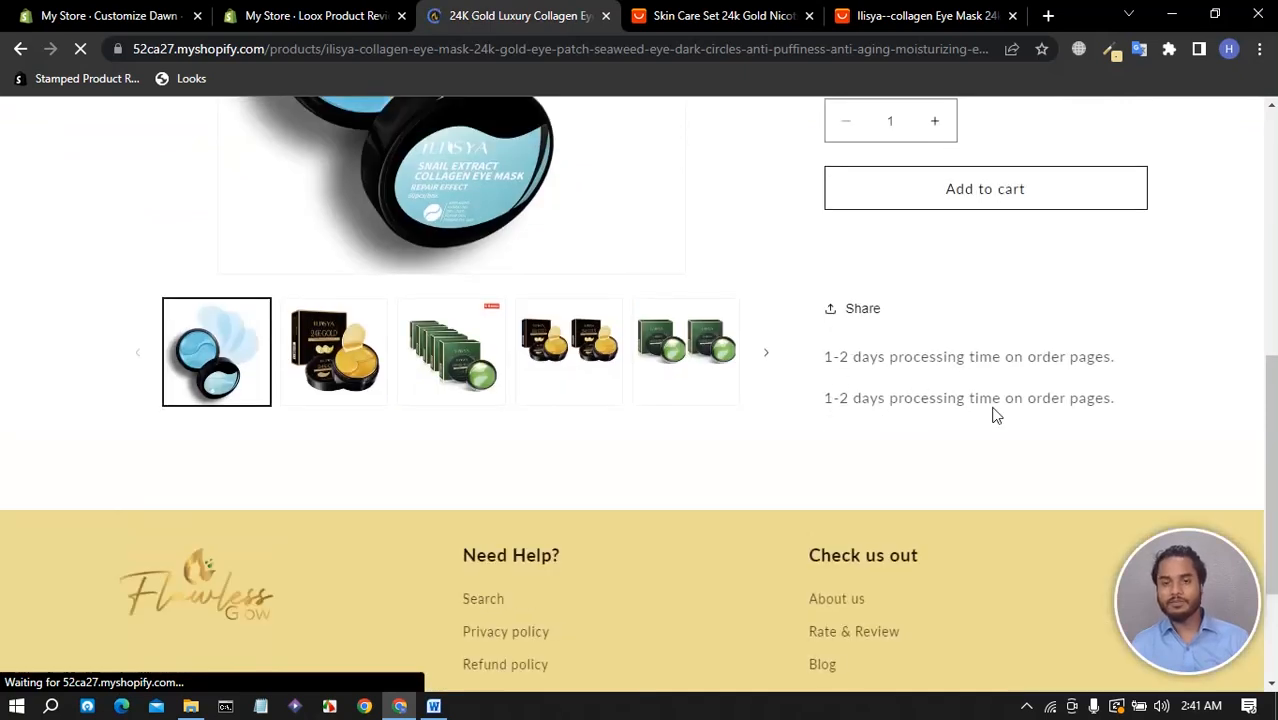
- Return to the flawless Glow Word document and copy the line "3-5 Business Days Shipping within the US."
{"action": "left_click", "coordinate": [322, 16]}
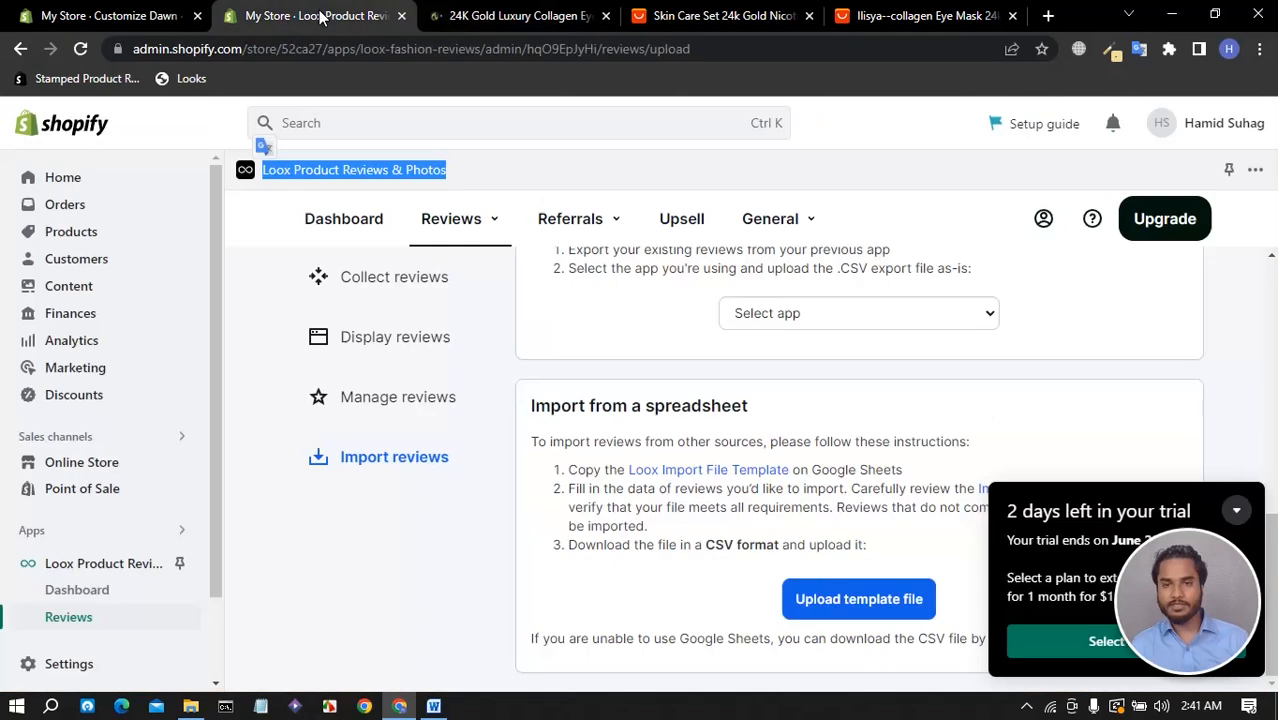
{"action": "left_click", "coordinate": [137, 20]}
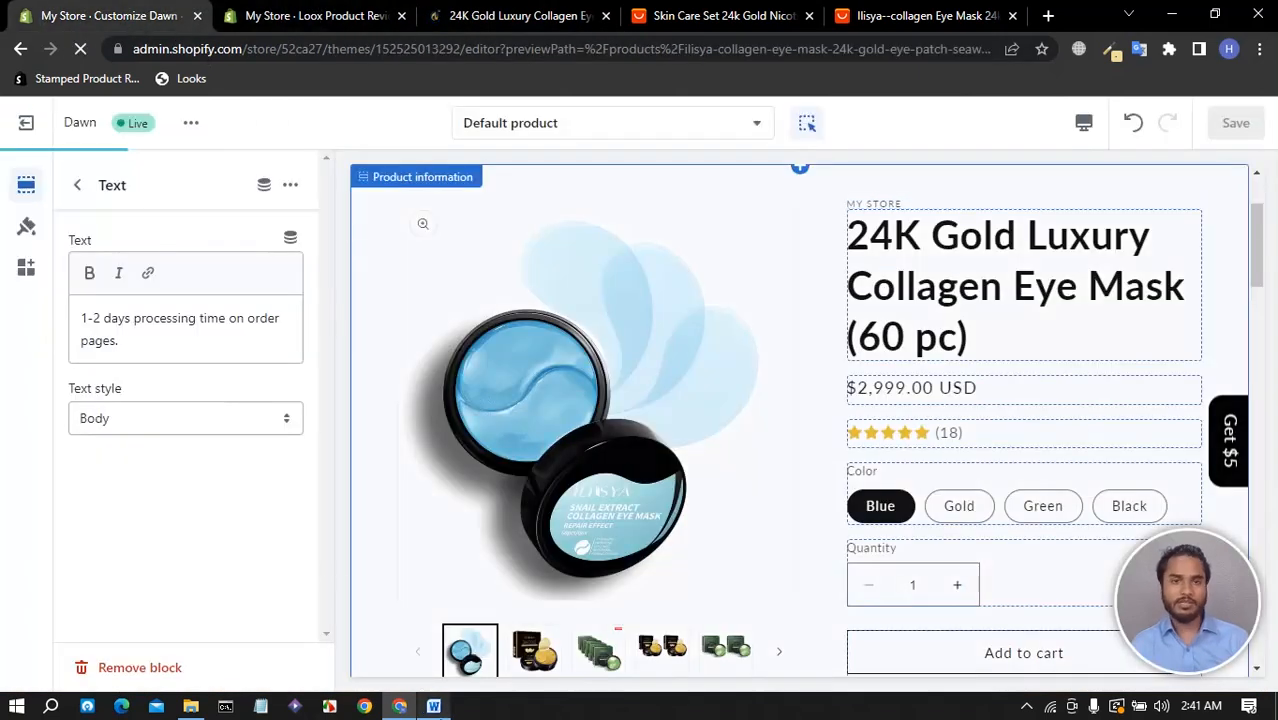
{"action": "left_click", "coordinate": [433, 706]}
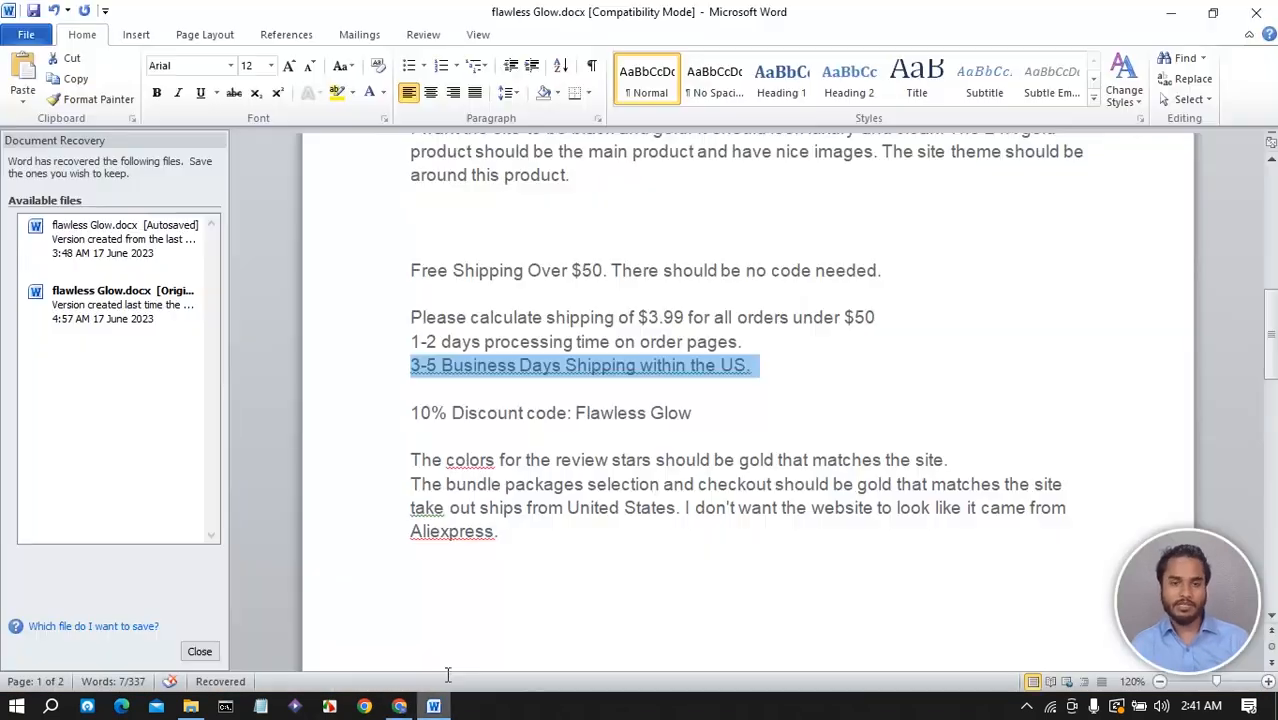
{"action": "right_click", "coordinate": [576, 368]}
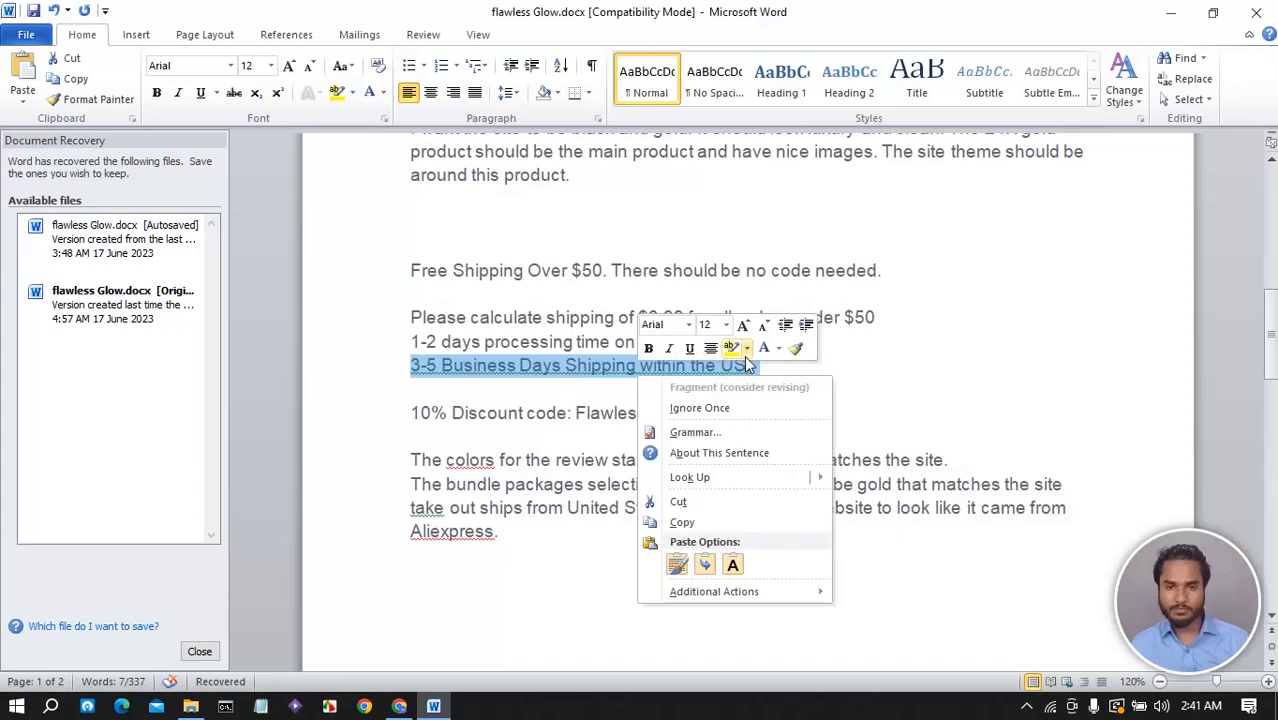
{"action": "left_click", "coordinate": [896, 368]}
{"action": "left_click", "coordinate": [756, 368]}
{"action": "left_click_drag", "start_coordinate": [752, 366], "coordinate": [422, 372]}
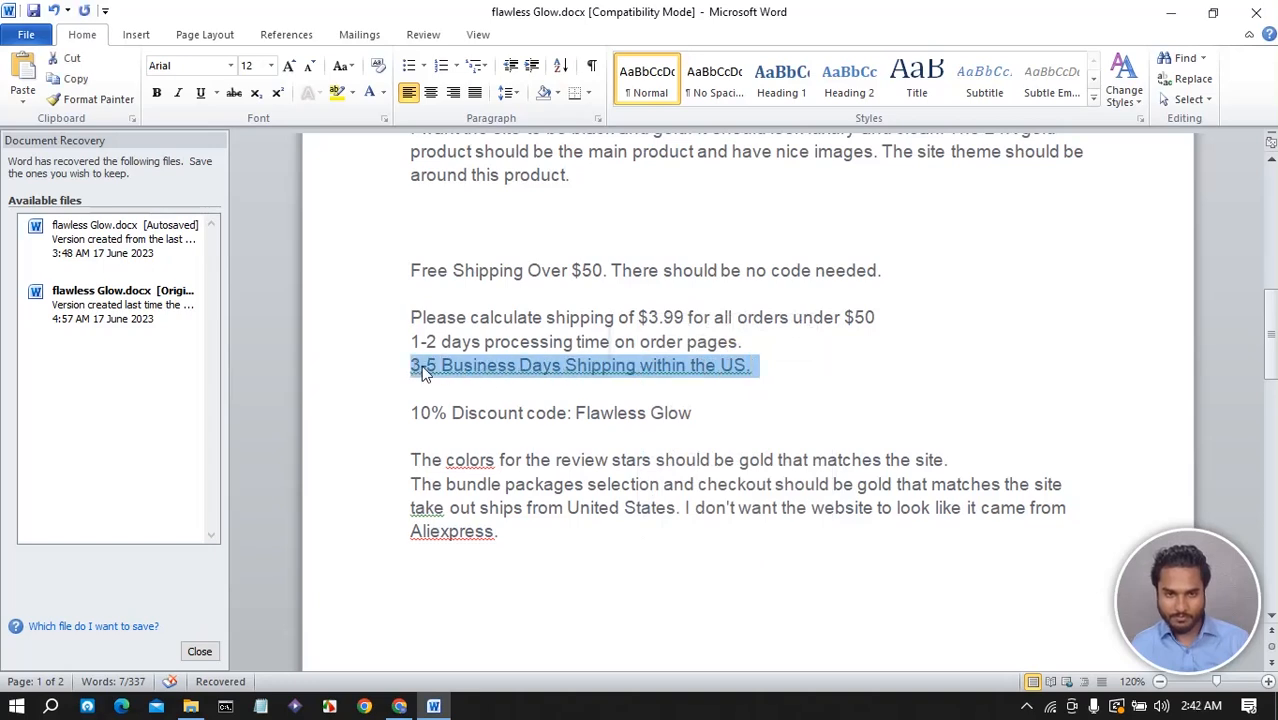
{"action": "right_click", "coordinate": [422, 372]}
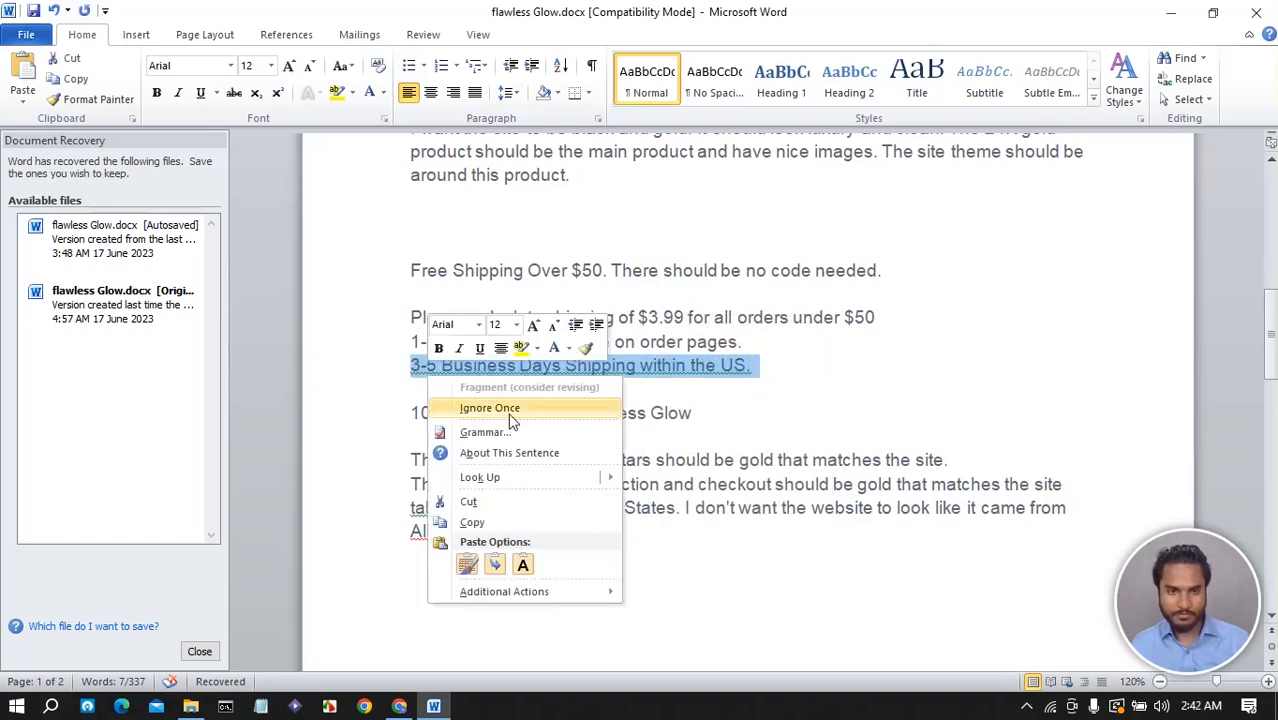
{"action": "left_click", "coordinate": [472, 523]}
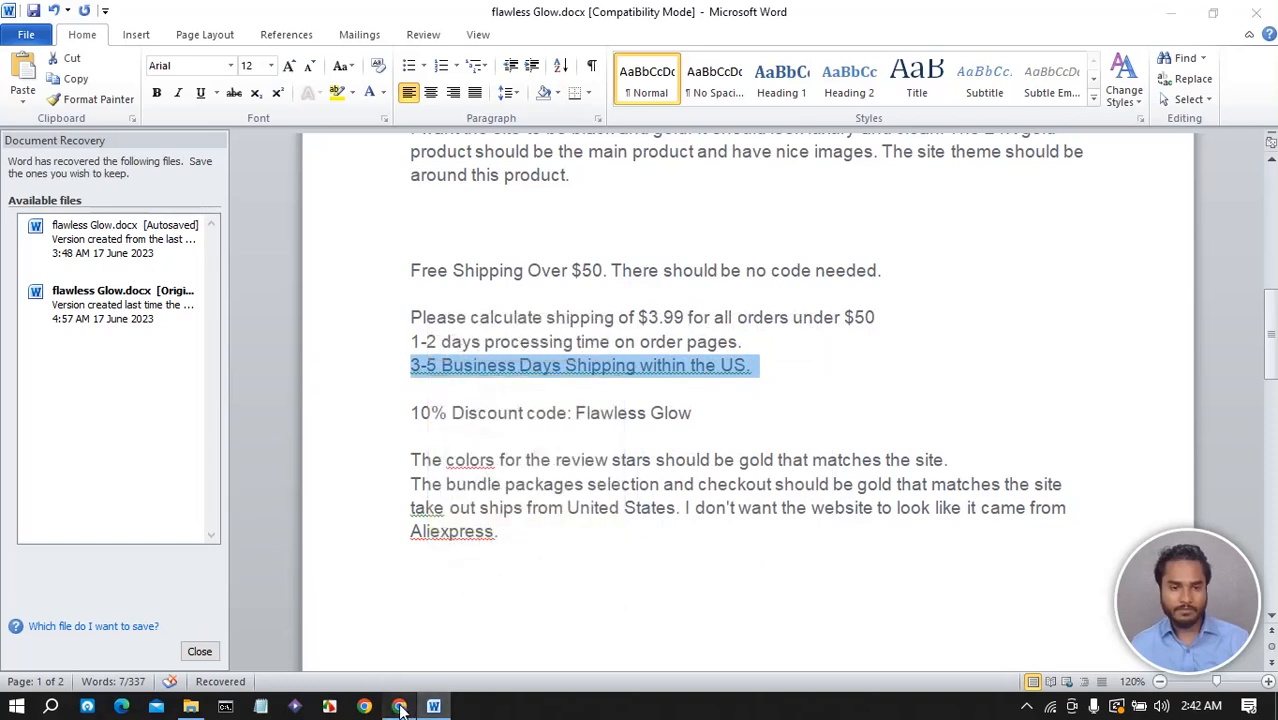
- Back in the theme customizer, replace the second Text block's content with "3-5 Business Days Shipping within the US." and save the template
{"action": "left_click", "coordinate": [399, 706]}
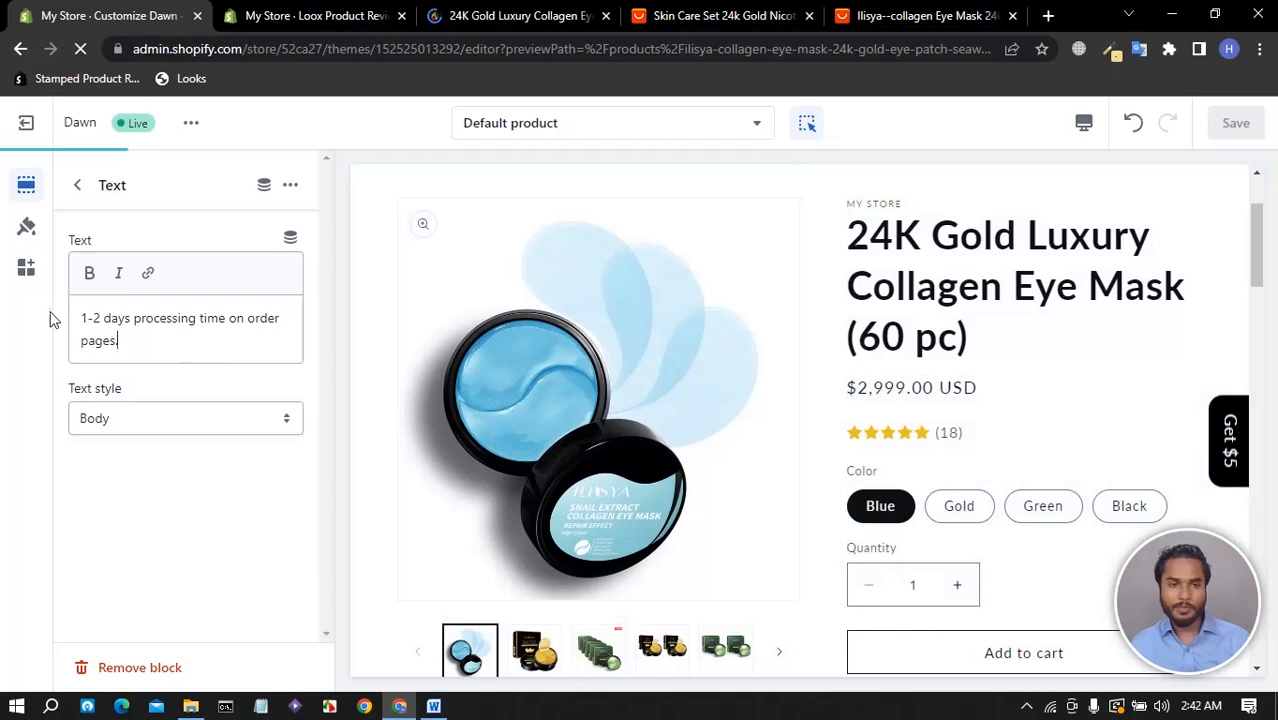
{"action": "key", "text": "ctrl+a"}
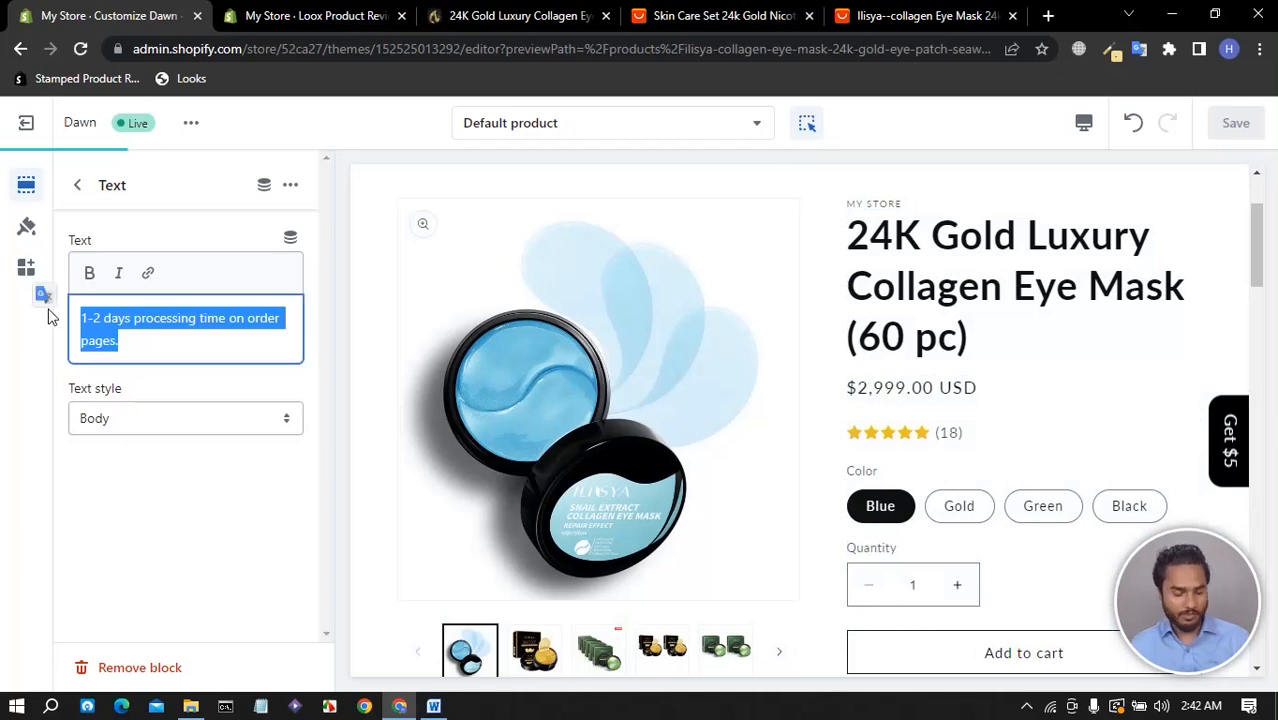
{"action": "key", "text": "ctrl+v"}
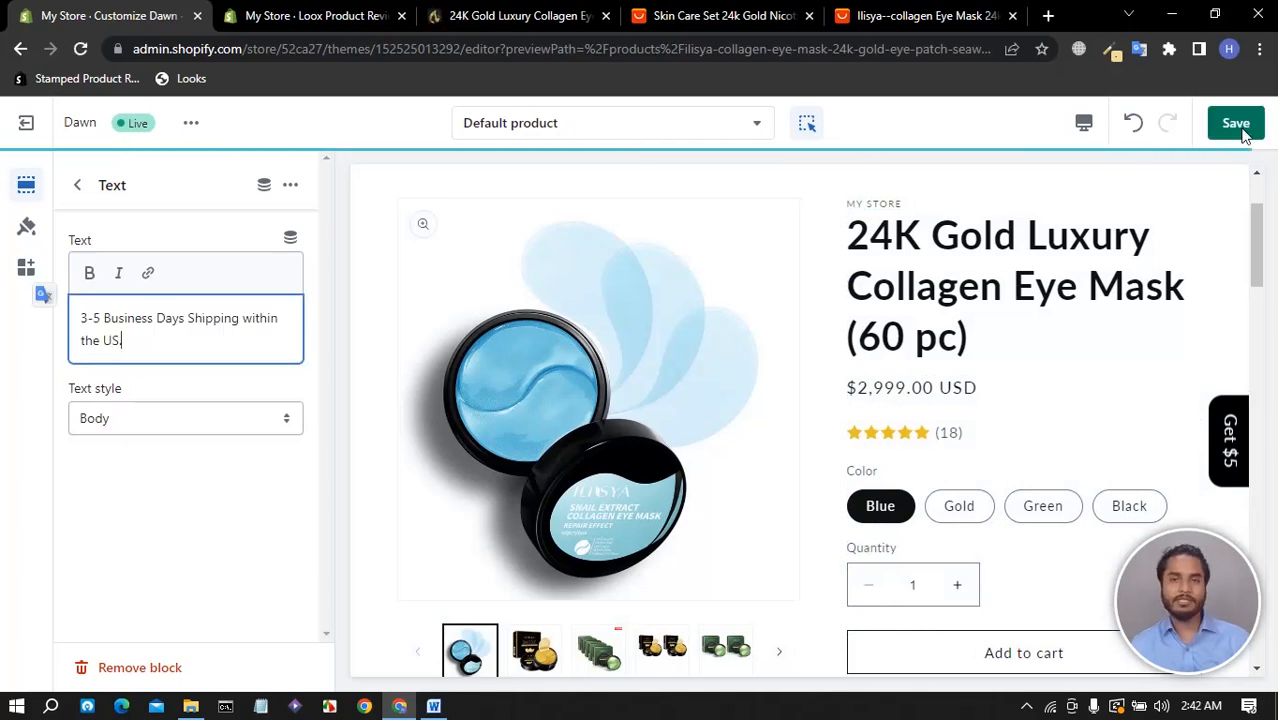
{"action": "type", "text": "."}
- Move both text blocks above Share, with 3-5 Business Days Shipping directly below Buy buttons and 1-2 days processing under it, and save the template
{"action": "left_click", "coordinate": [80, 188]}
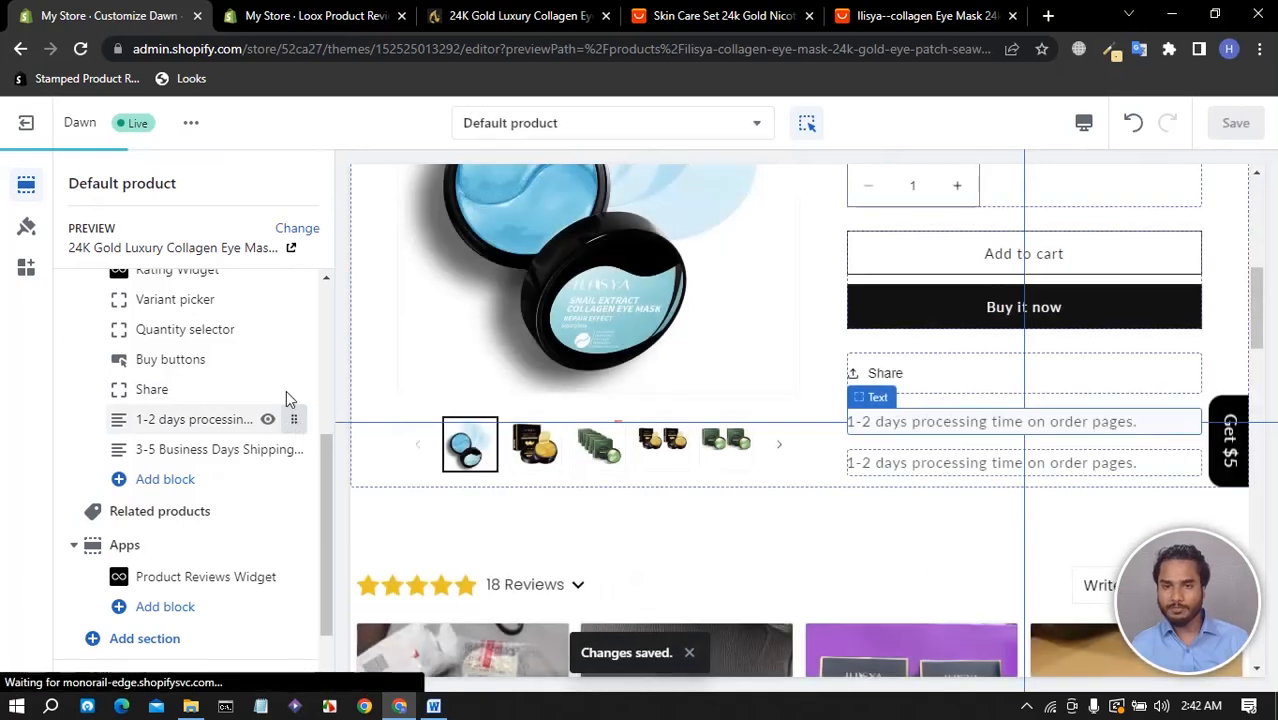
{"action": "left_click_drag", "start_coordinate": [294, 419], "coordinate": [247, 365]}
{"action": "left_click_drag", "start_coordinate": [151, 385], "coordinate": [125, 410]}
{"action": "left_click_drag", "start_coordinate": [293, 483], "coordinate": [288, 479]}
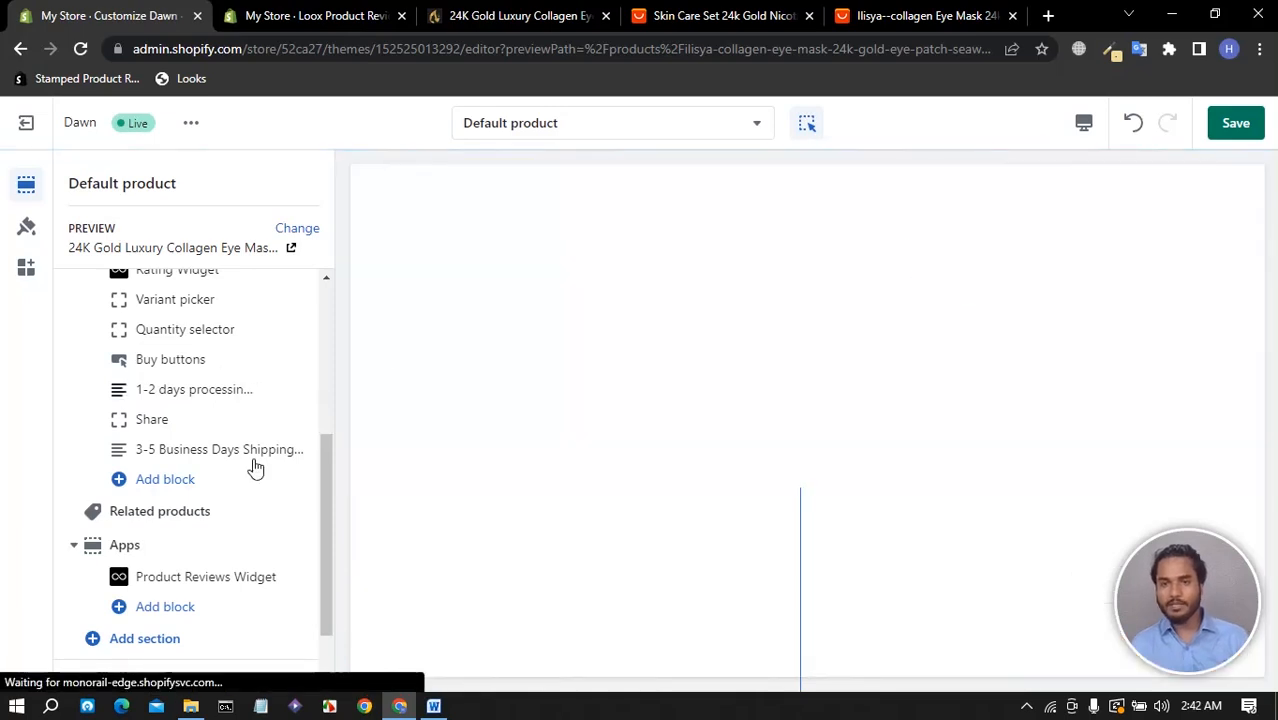
{"action": "mouse_move", "coordinate": [299, 447]}
{"action": "left_click_drag", "start_coordinate": [295, 453], "coordinate": [150, 403]}
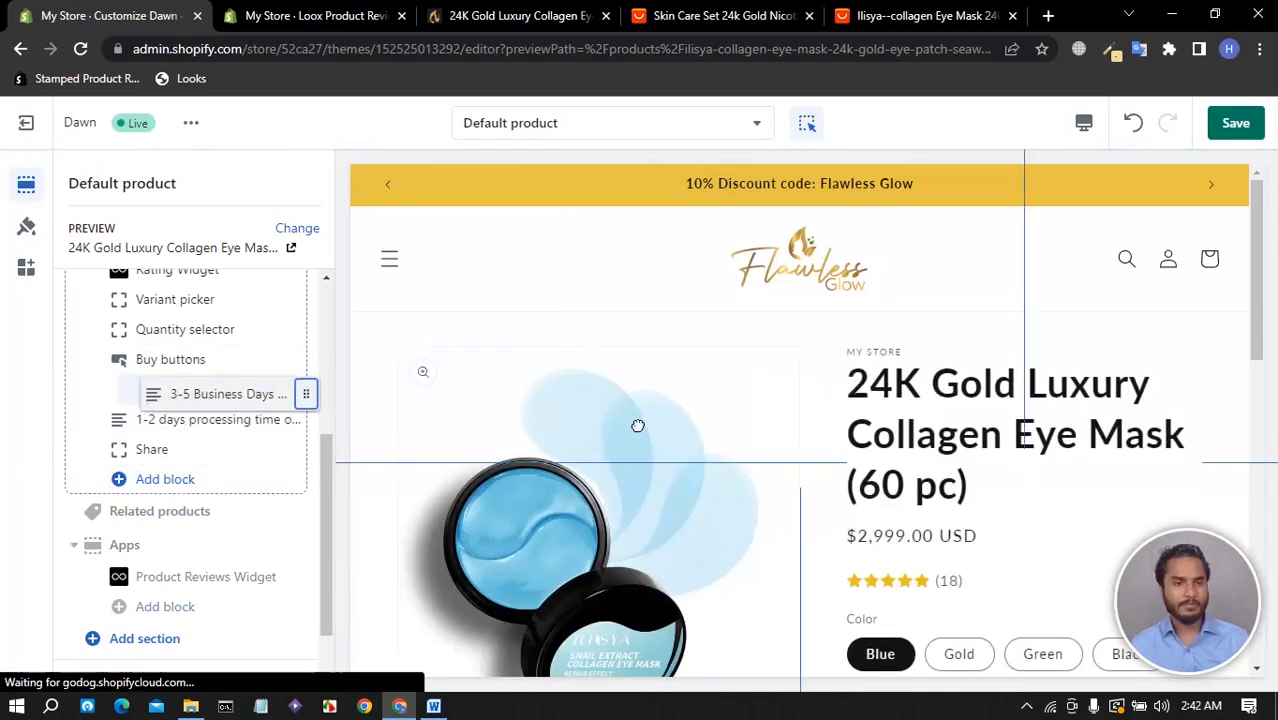
{"action": "left_click", "coordinate": [1236, 126]}
{"action": "left_click_drag", "start_coordinate": [1257, 243], "coordinate": [1257, 267]}
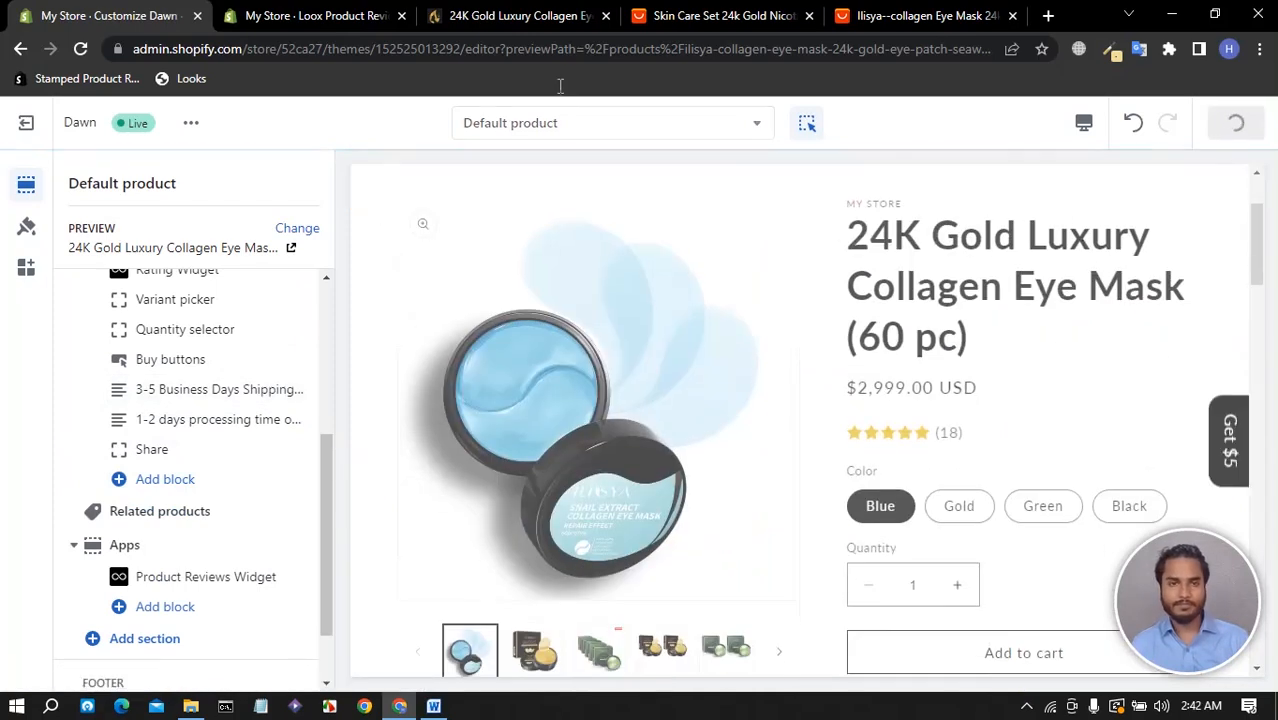
- Reload the storefront product page and examine the shipping and processing lines below the purchase buttons
{"action": "left_click", "coordinate": [520, 15]}
{"action": "left_click", "coordinate": [81, 49]}
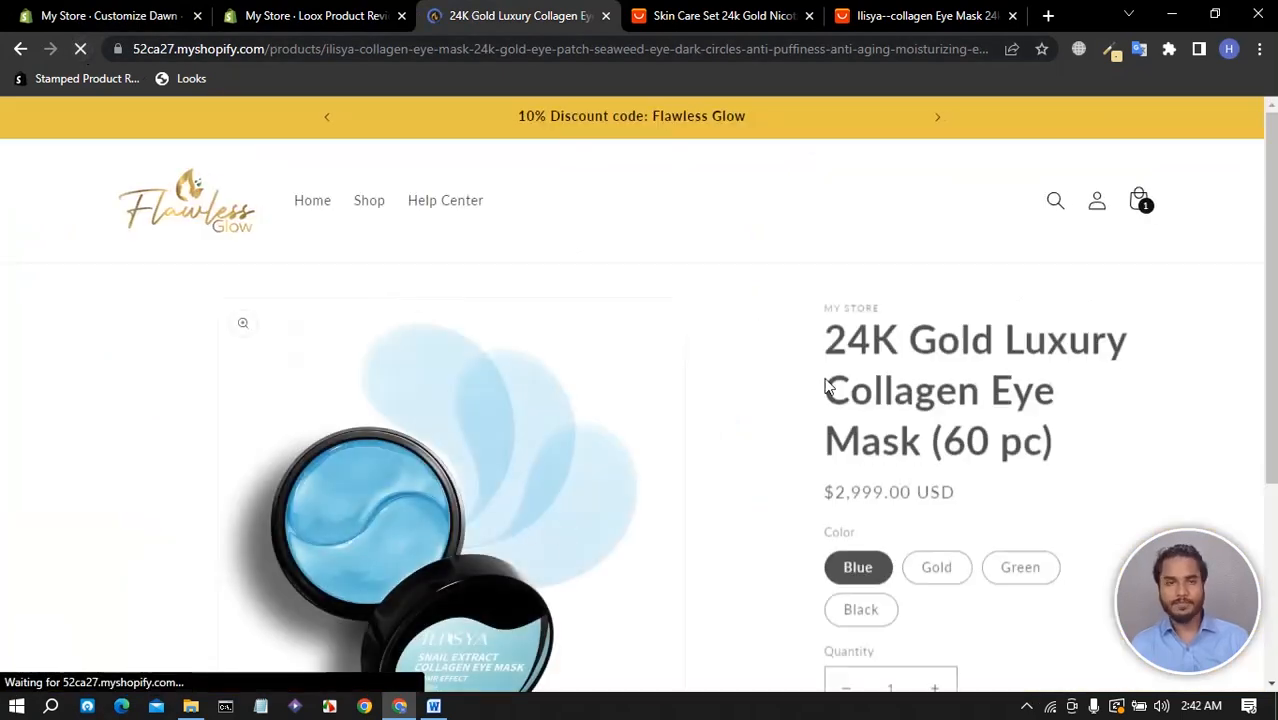
{"action": "scroll", "coordinate": [990, 355], "scroll_direction": "down", "scroll_amount": 3}
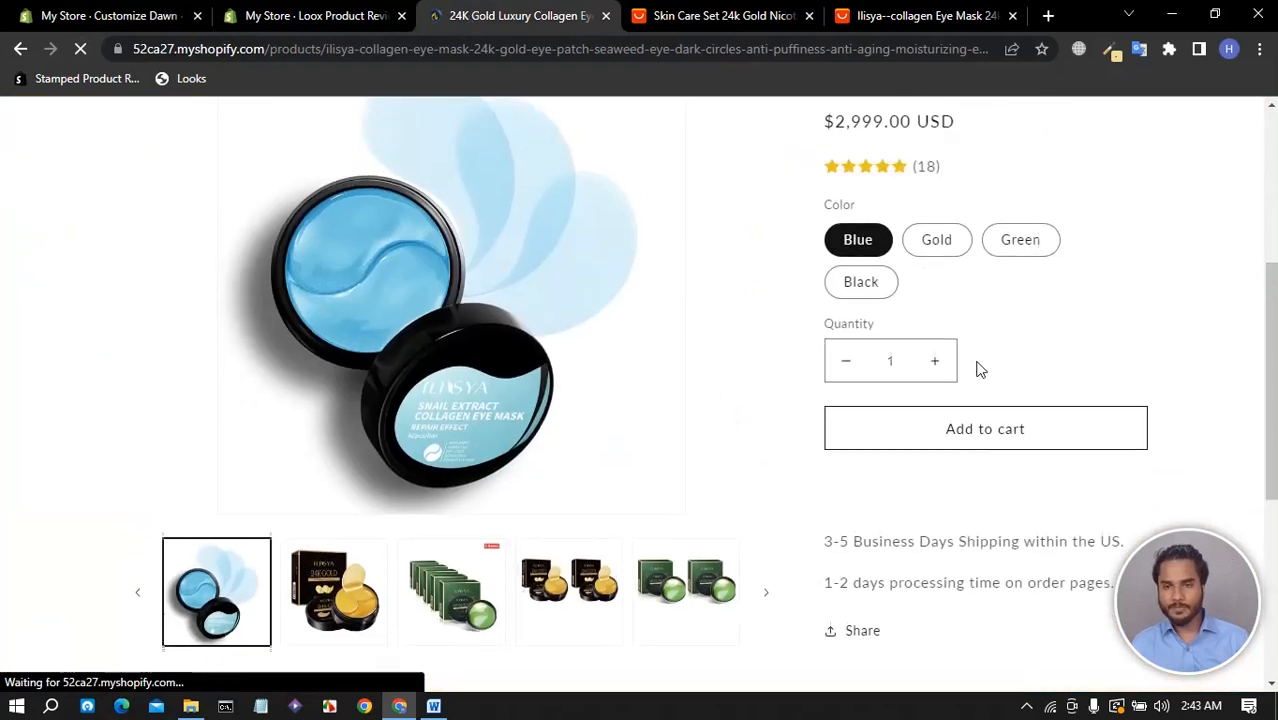
{"action": "scroll", "coordinate": [979, 414], "scroll_direction": "down", "scroll_amount": 3}
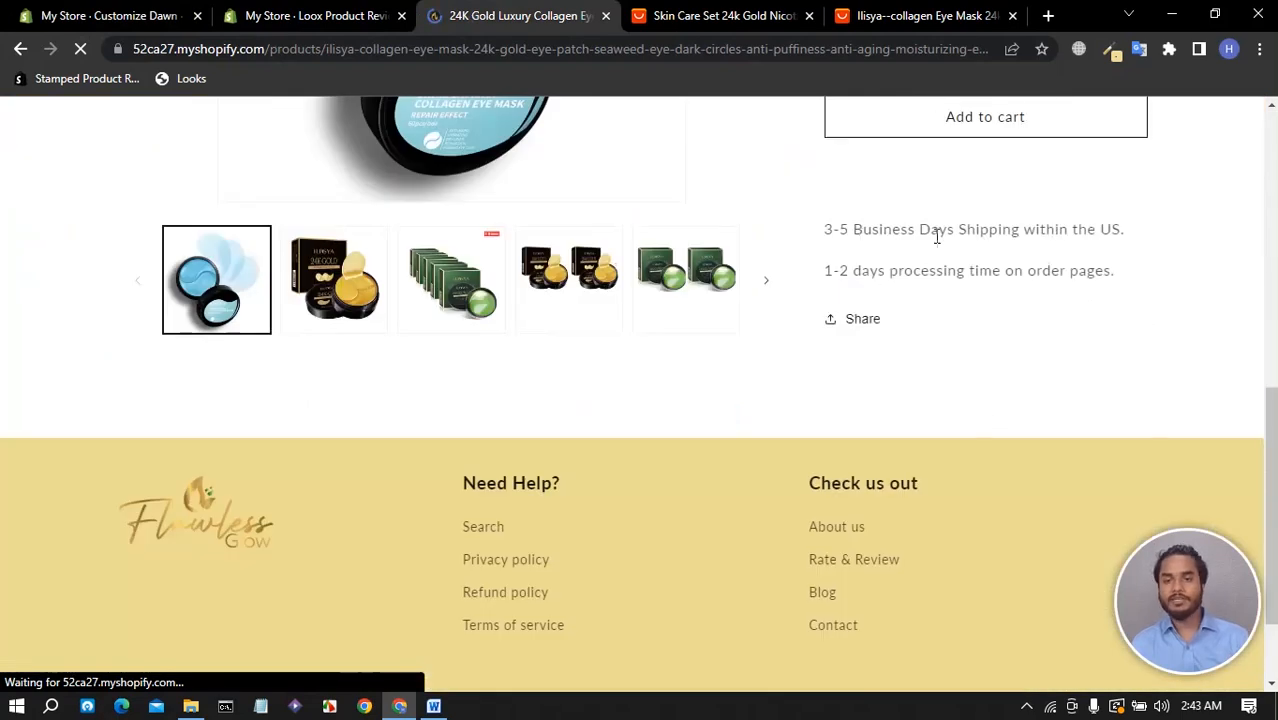
{"action": "scroll", "coordinate": [836, 409], "scroll_direction": "up", "scroll_amount": 3}
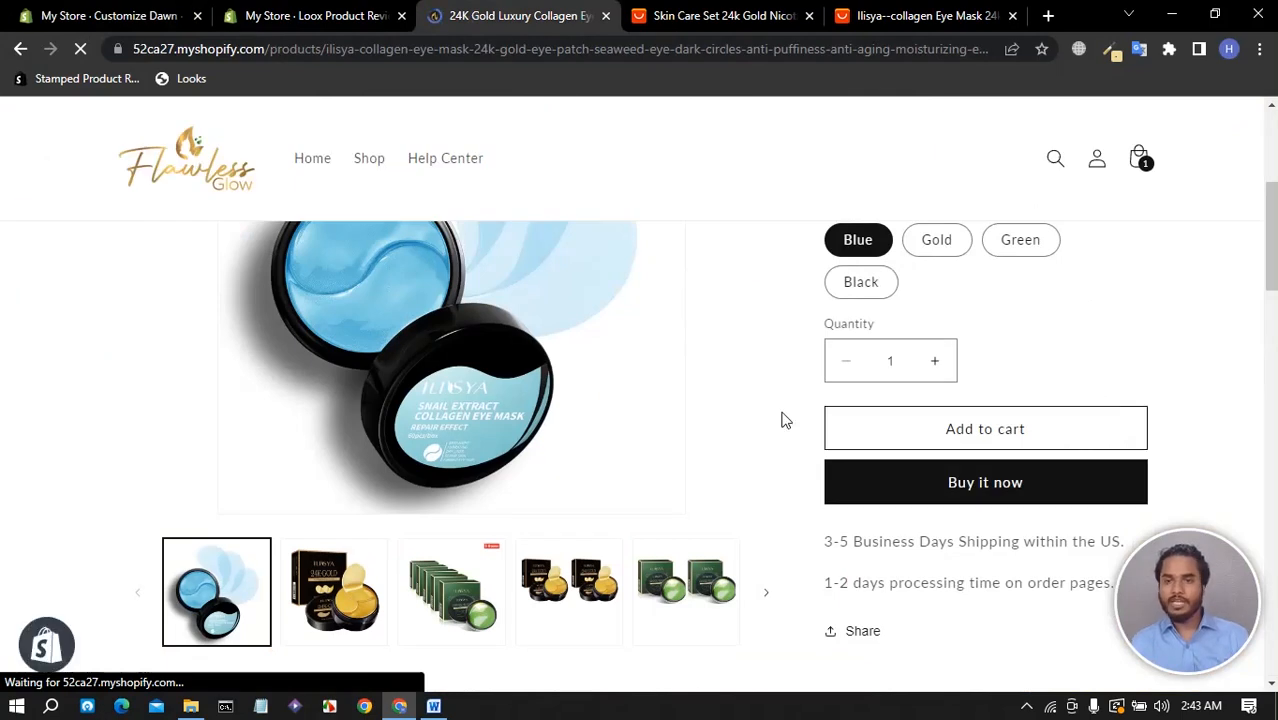
{"action": "scroll", "coordinate": [148, 384], "scroll_direction": "down", "scroll_amount": 3}
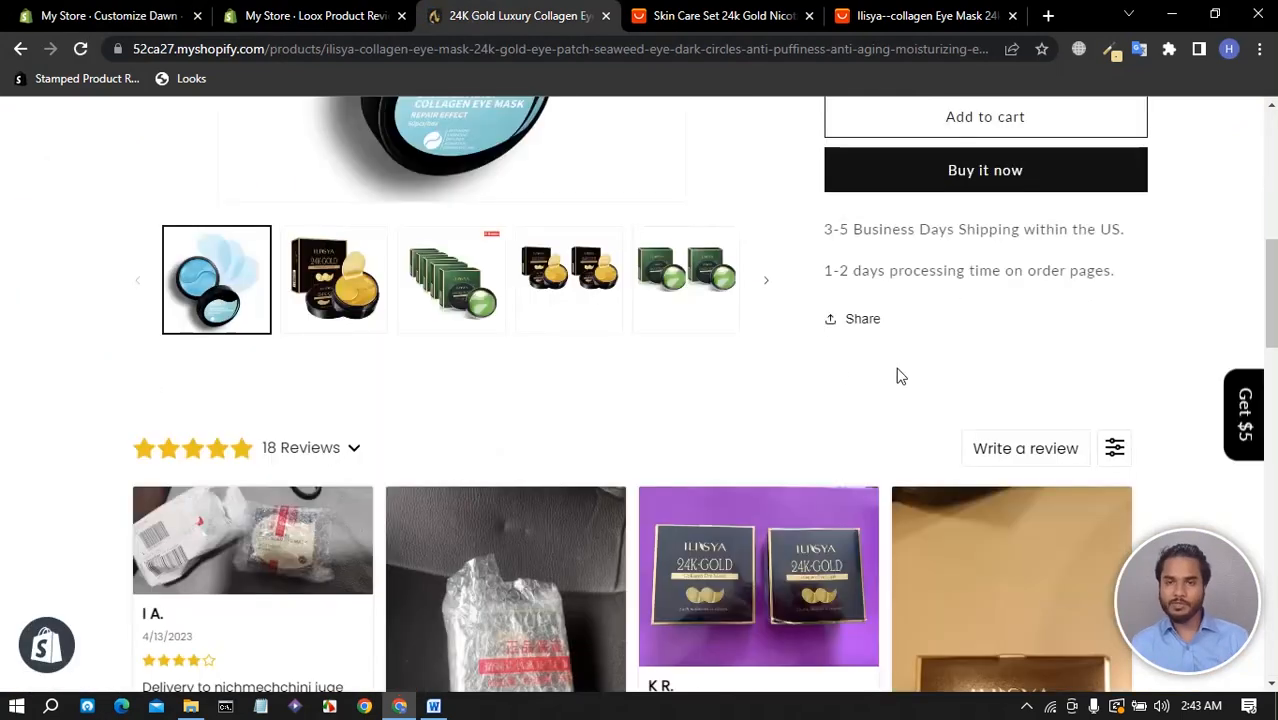
{"action": "scroll", "coordinate": [940, 317], "scroll_direction": "up", "scroll_amount": 3}
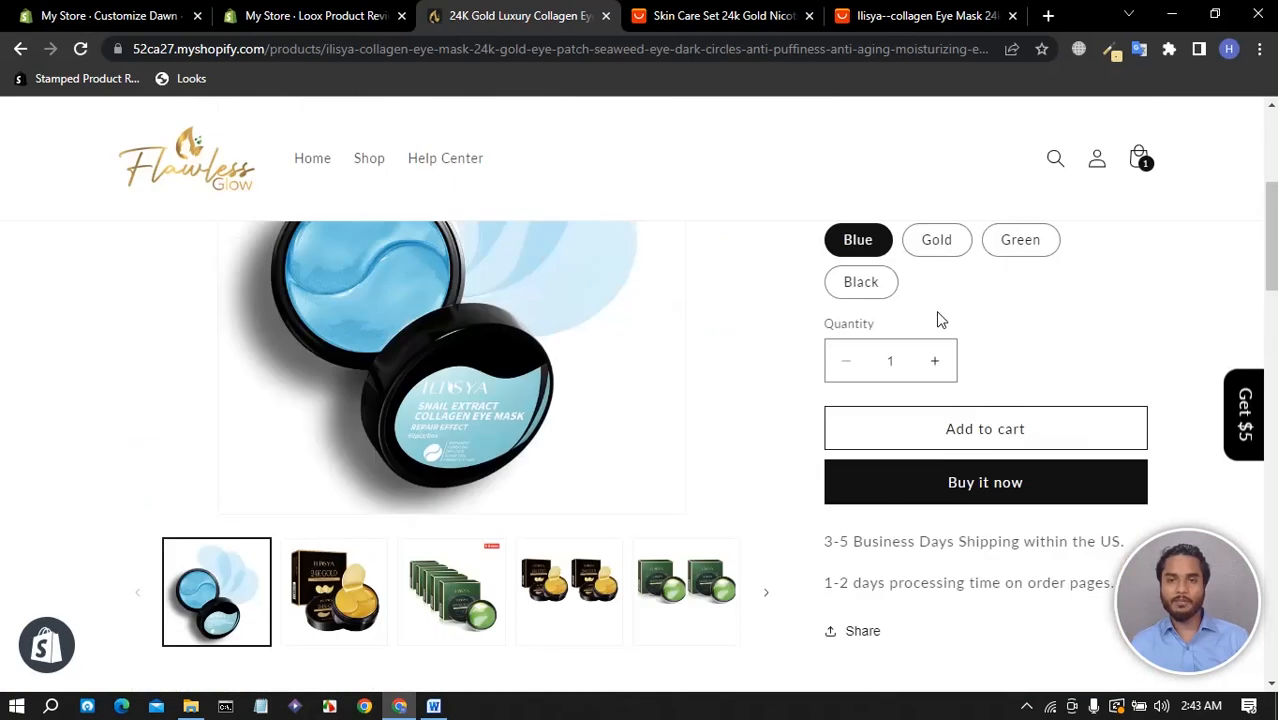